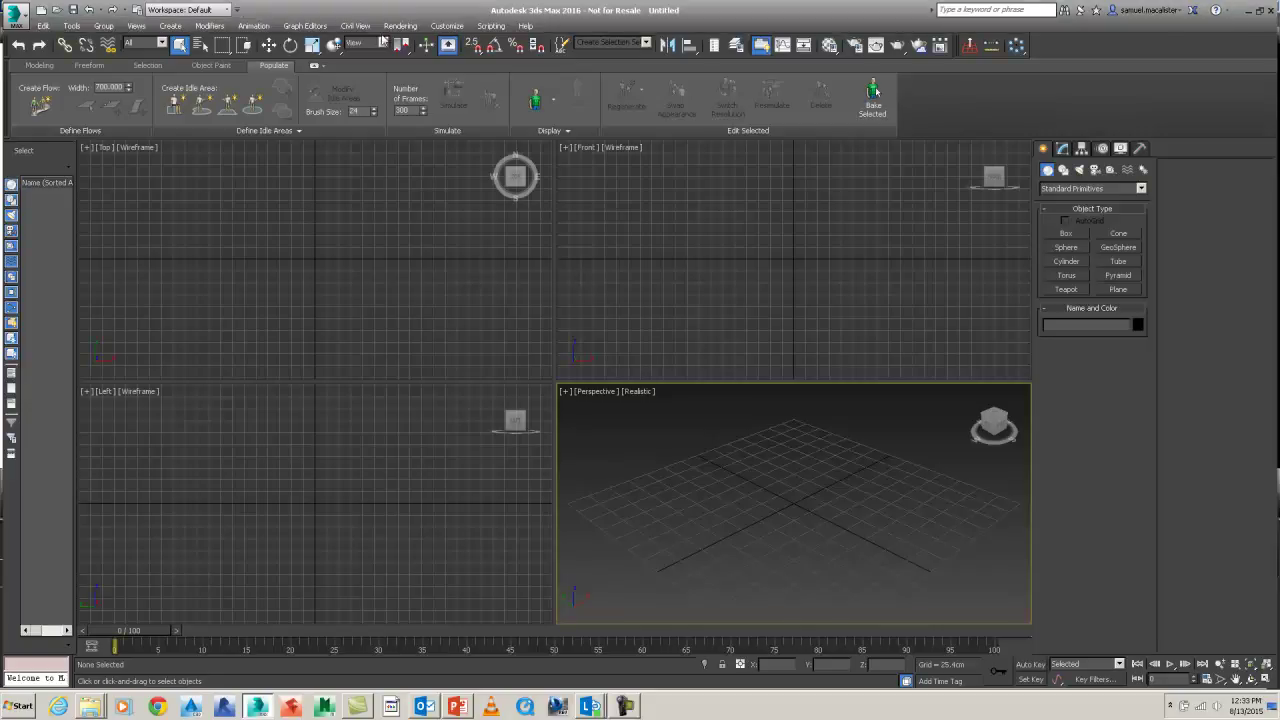
Open the recent scene cars ramdom.max from the application menu's Recent Documents.
click(349, 27)
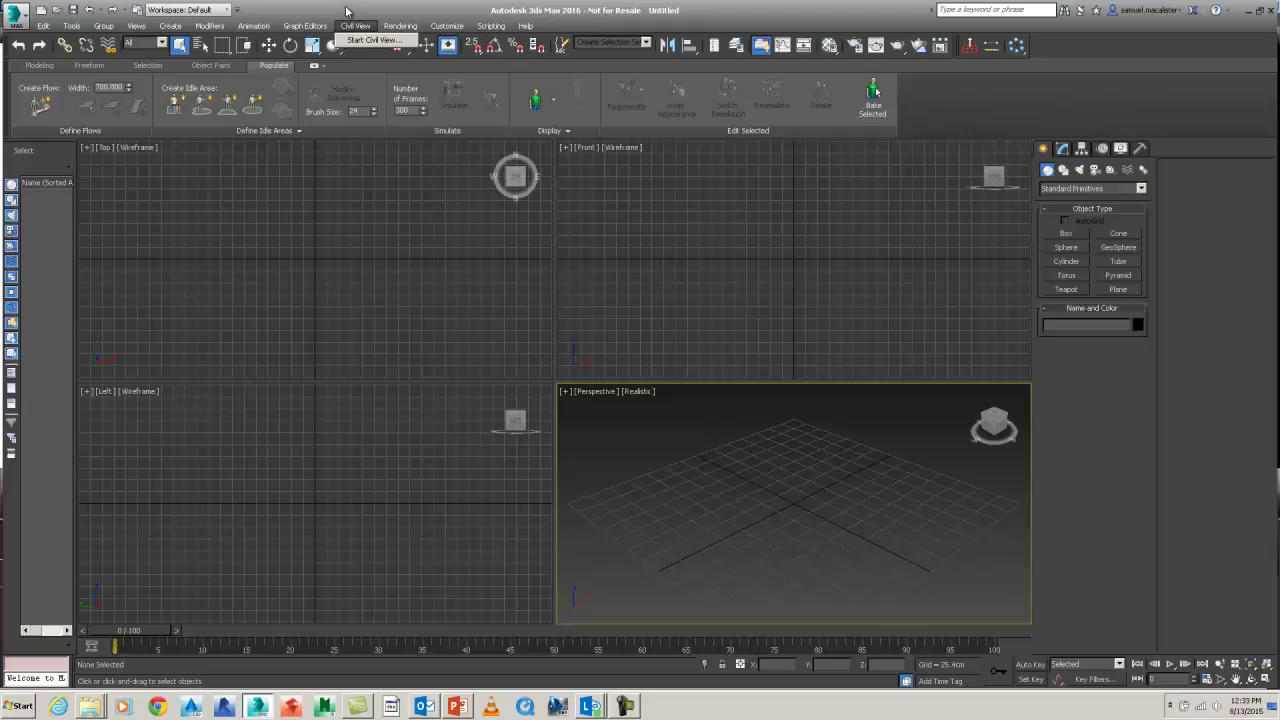
click(17, 19)
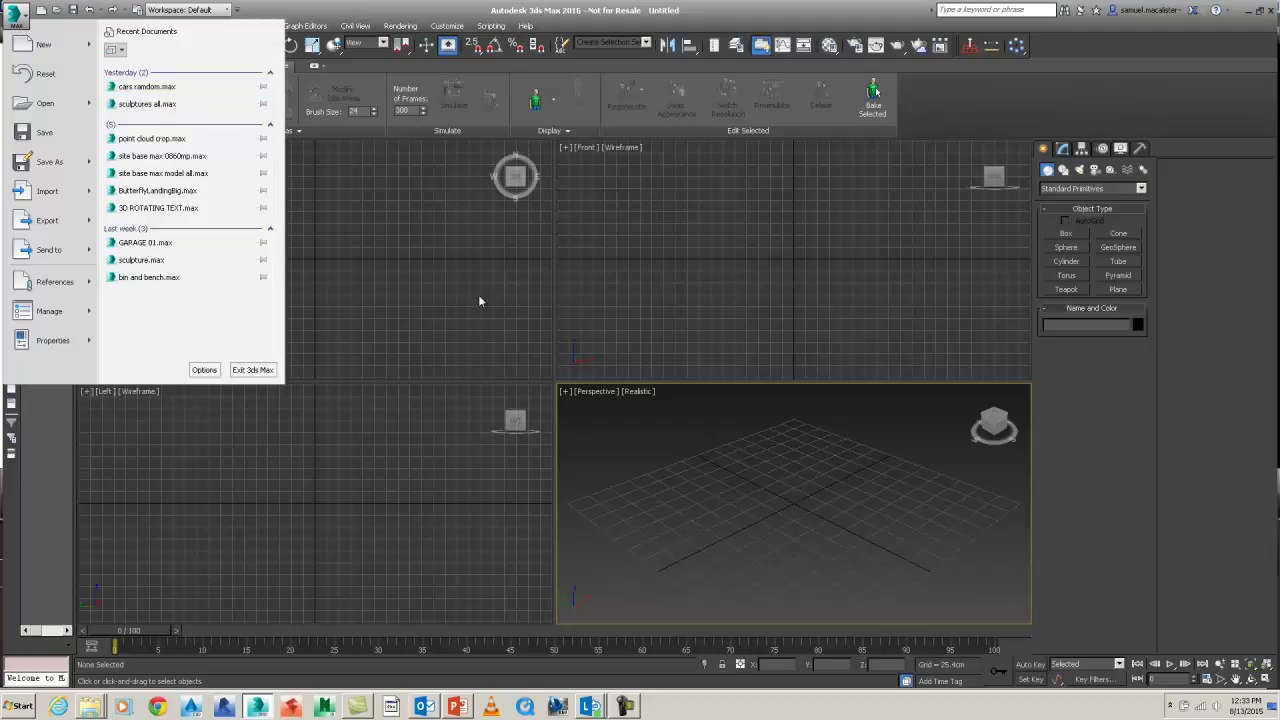
click(160, 88)
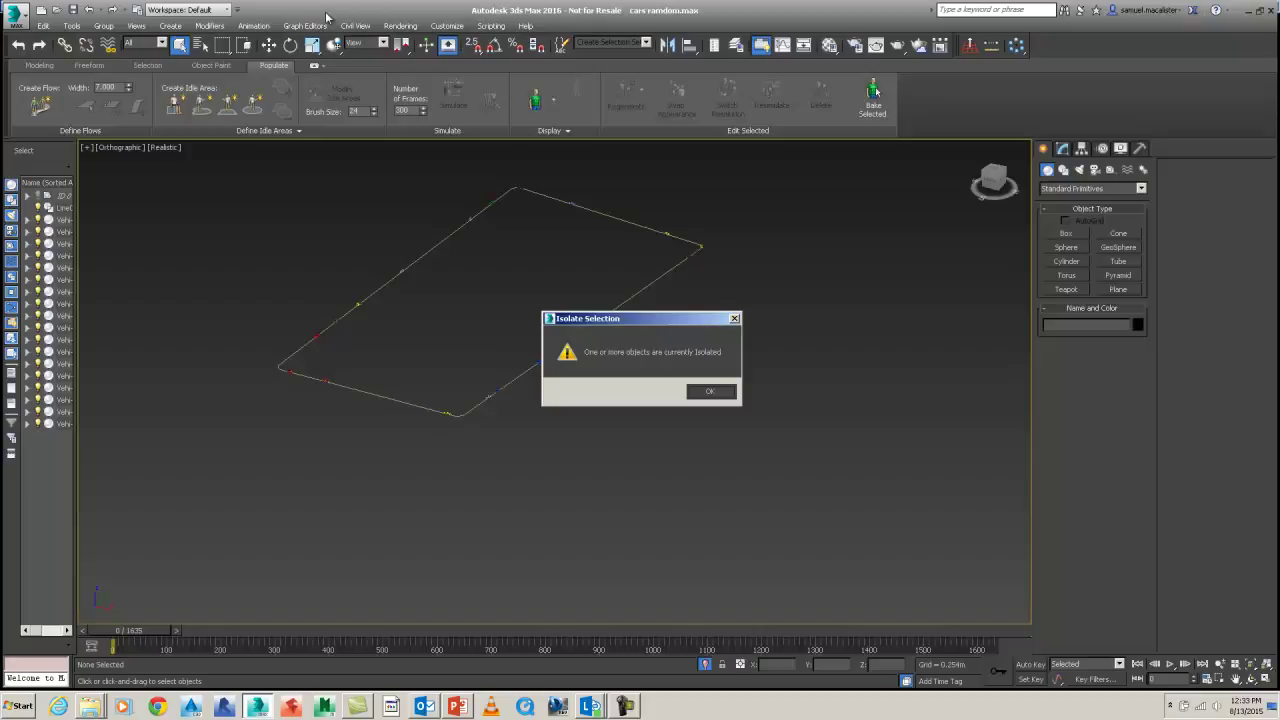
Dismiss the Isolate Selection warning and zoom in on the blue car on the path.
click(710, 390)
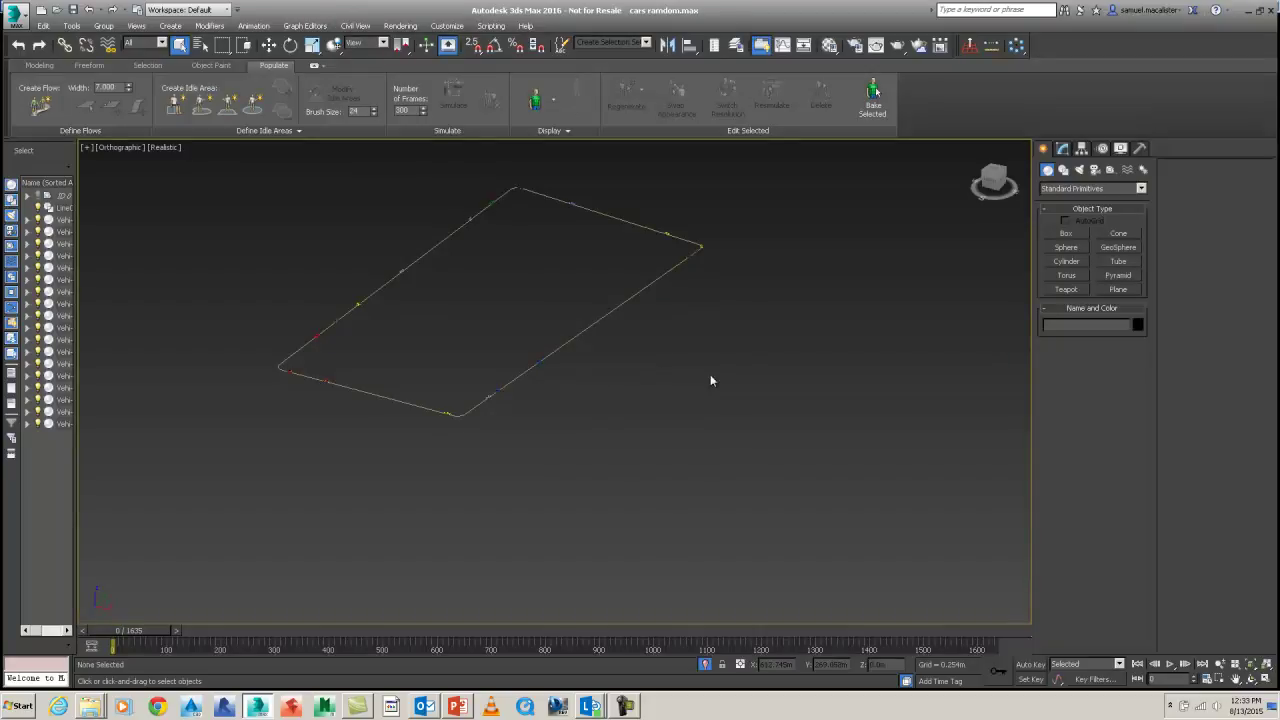
scroll(676, 432, up, 5)
scroll(590, 452, up, 3)
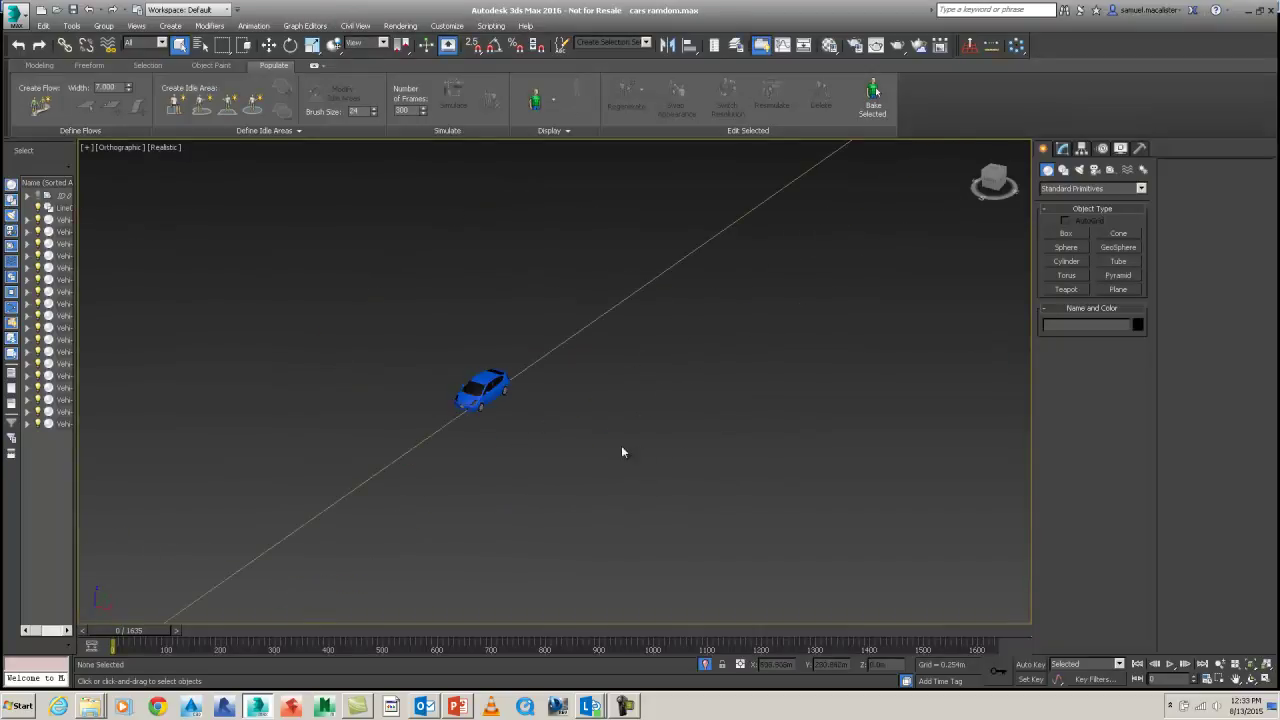
middle_drag(621, 452, 706, 429)
scroll(656, 408, up, 3)
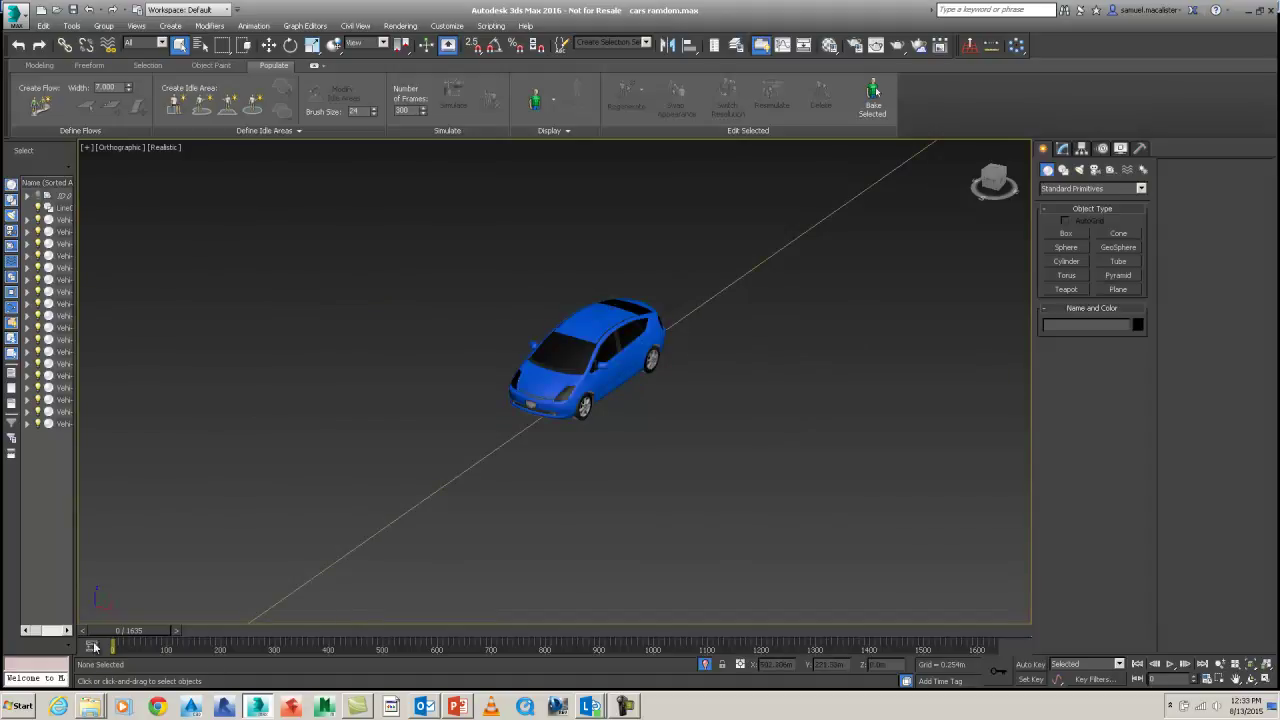
Scrub the time slider and play the animation to watch the cars drive the path.
mouse_move(135, 640)
mouse_down()
mouse_move(180, 634)
mouse_move(131, 635)
mouse_up()
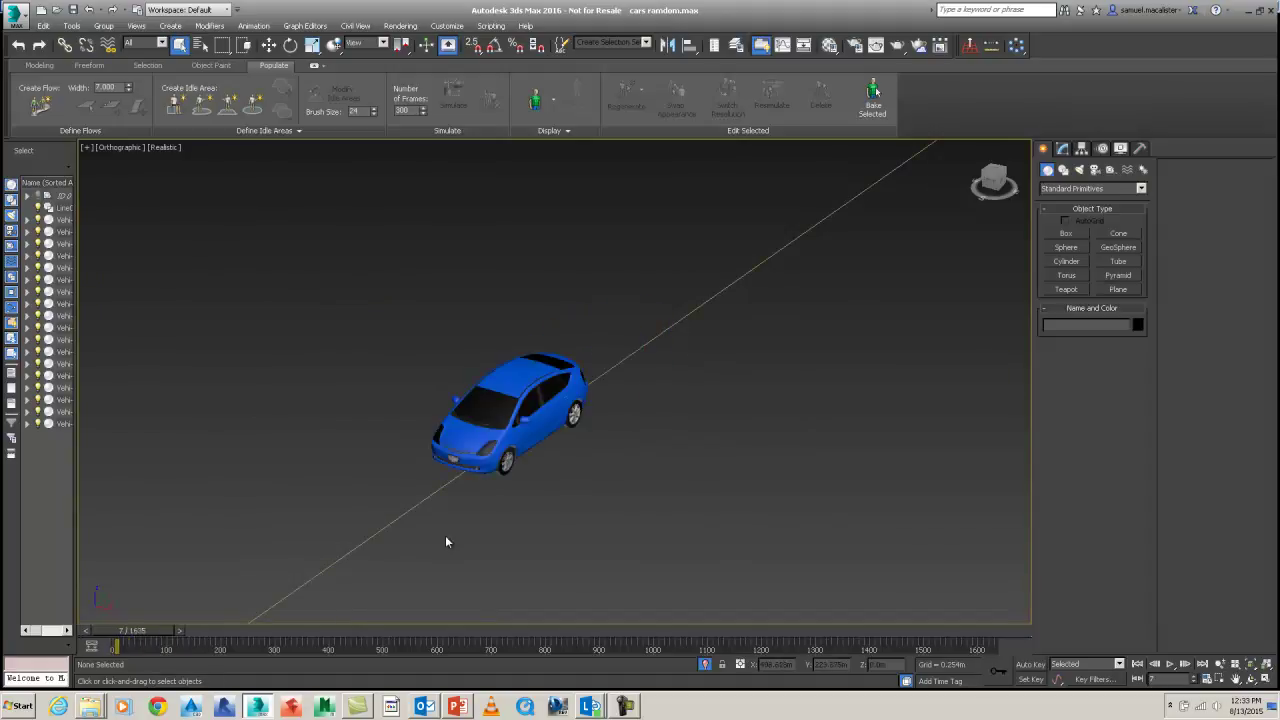
scroll(445, 538, down, 5)
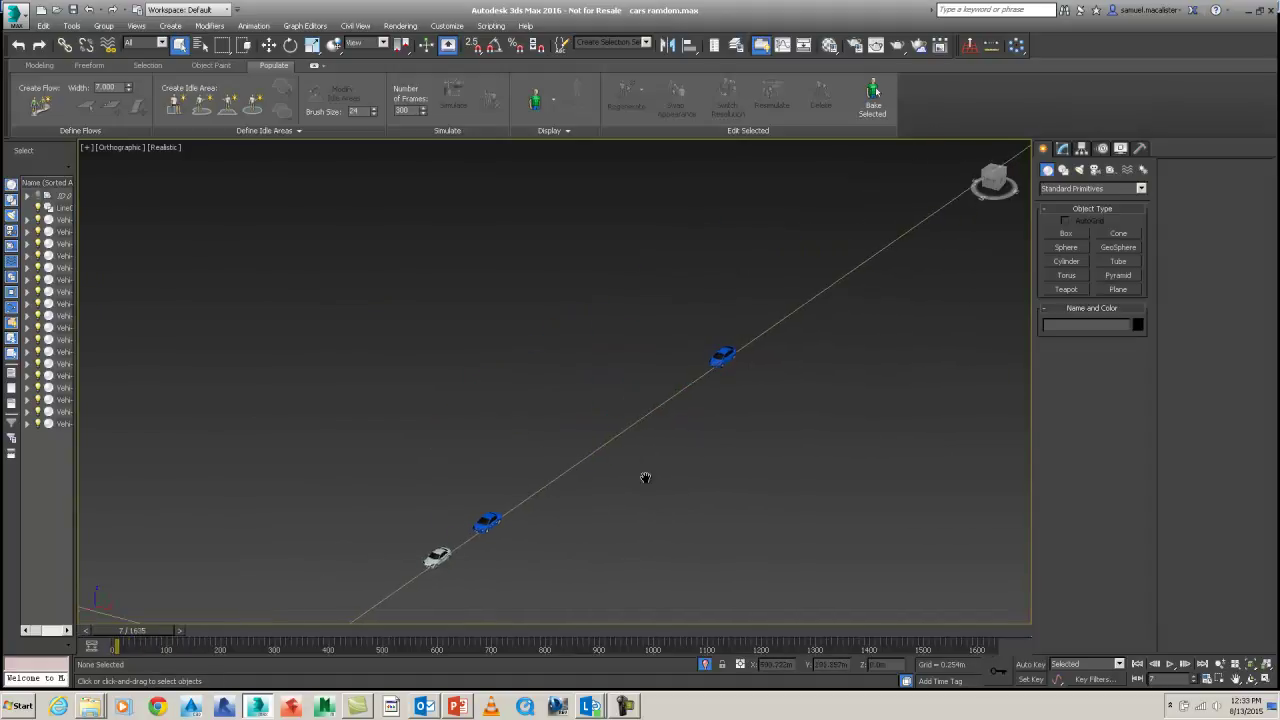
click(1171, 665)
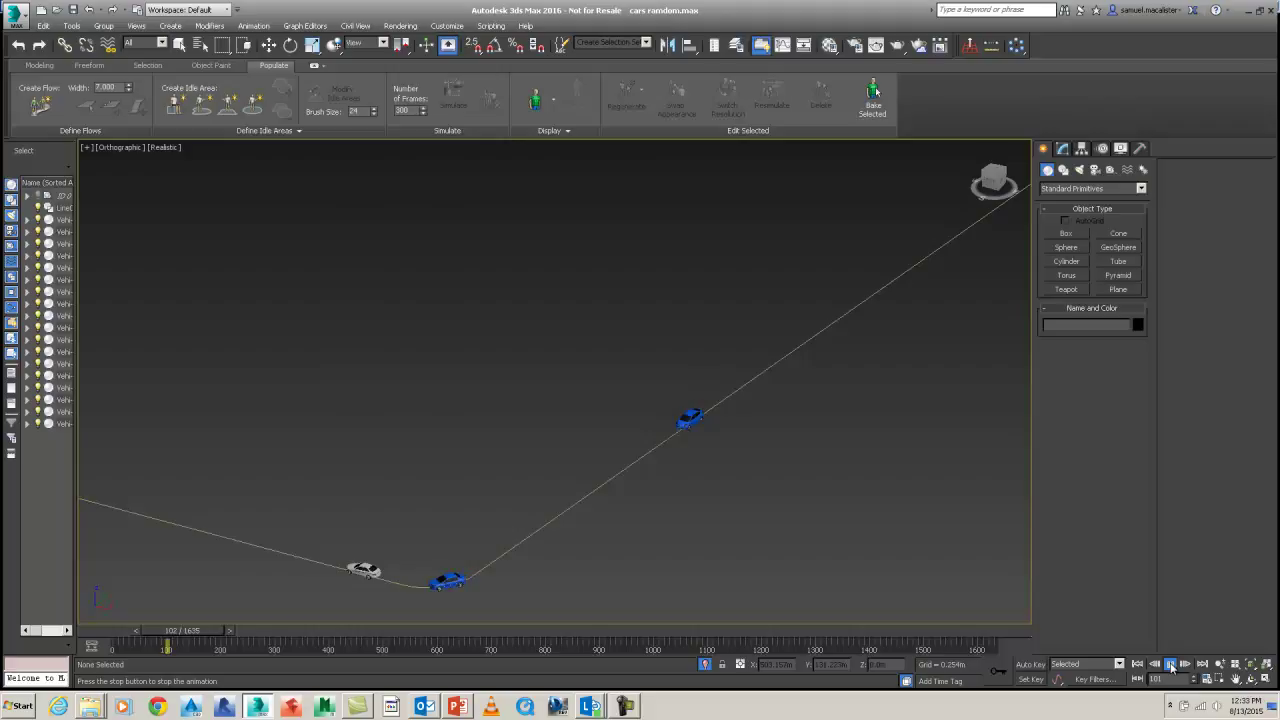
Stop playback, marquee-select the objects along the road path, then clear the selection.
click(826, 513)
scroll(818, 495, down, 8)
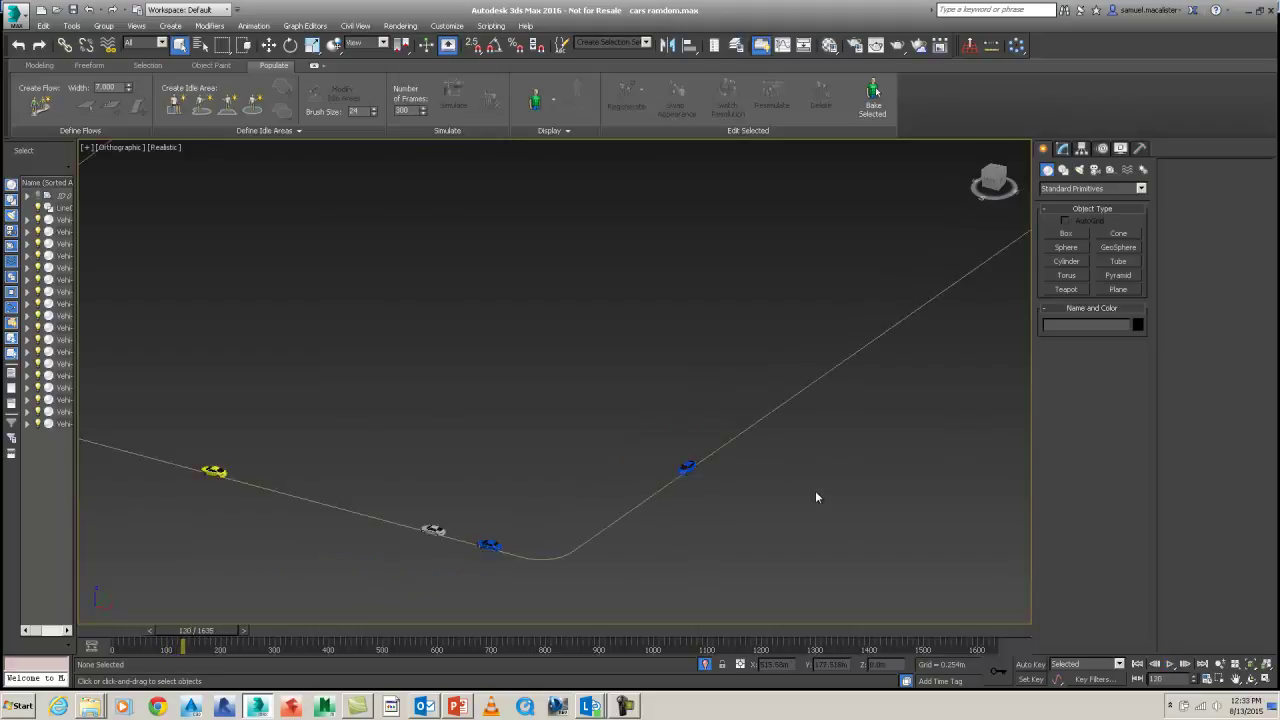
scroll(547, 435, up, 3)
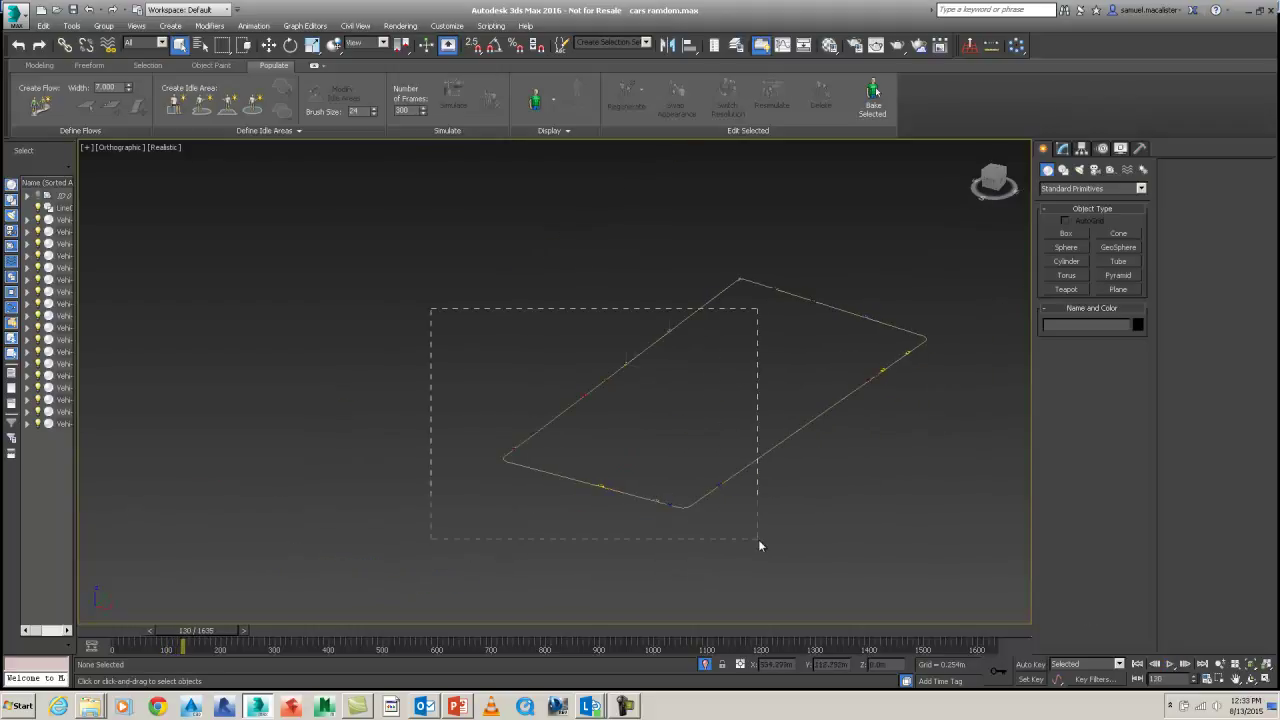
drag(758, 539, 758, 539)
click(792, 453)
scroll(600, 405, down, 5)
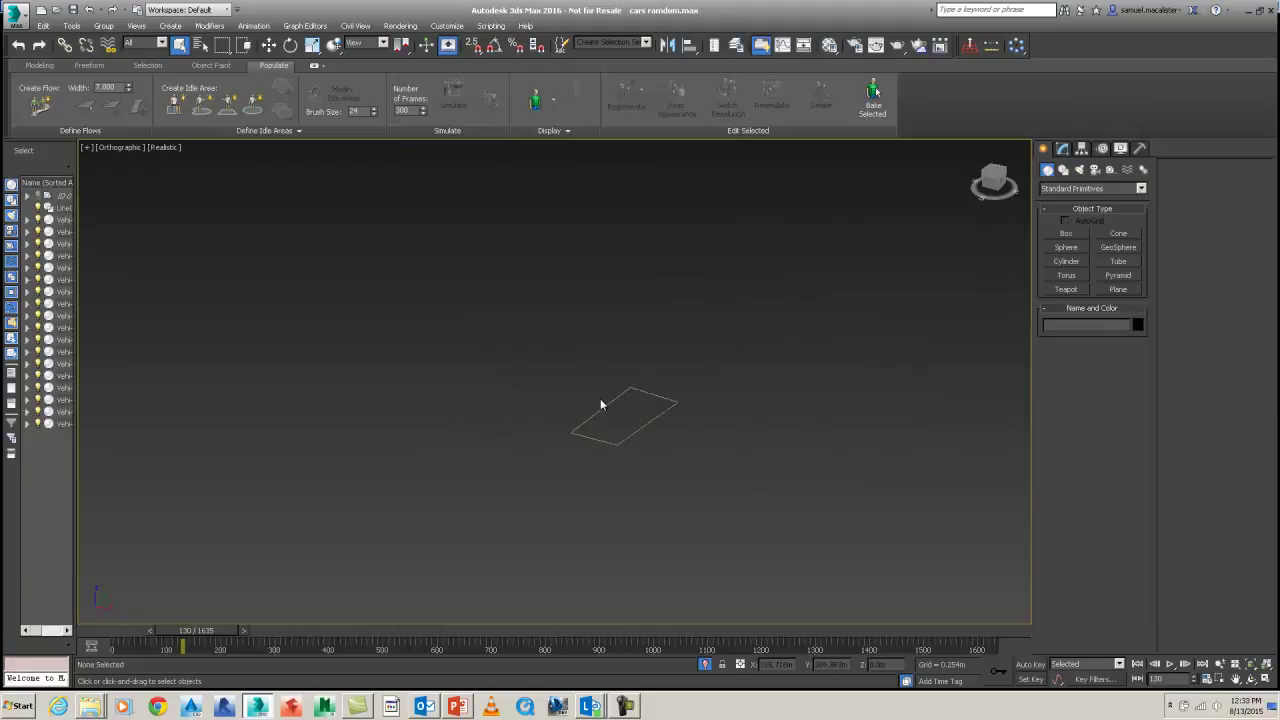
drag(480, 323, 749, 486)
scroll(634, 434, up, 10)
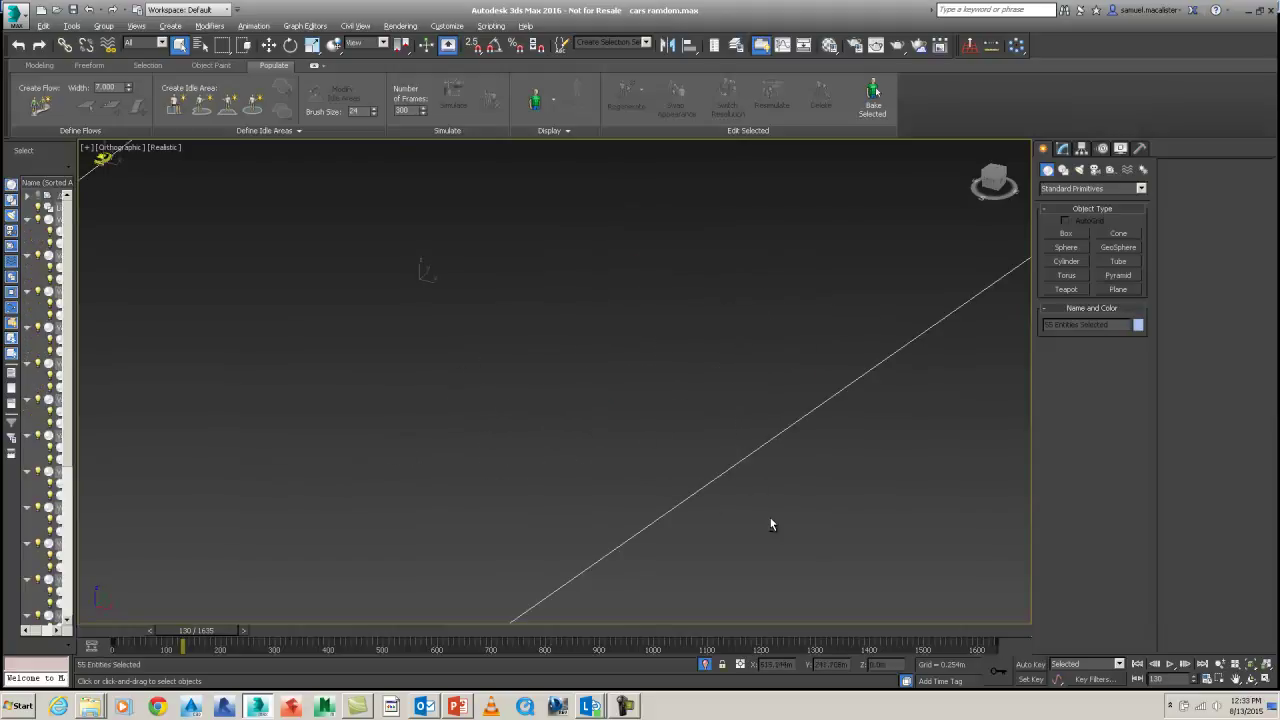
click(760, 462)
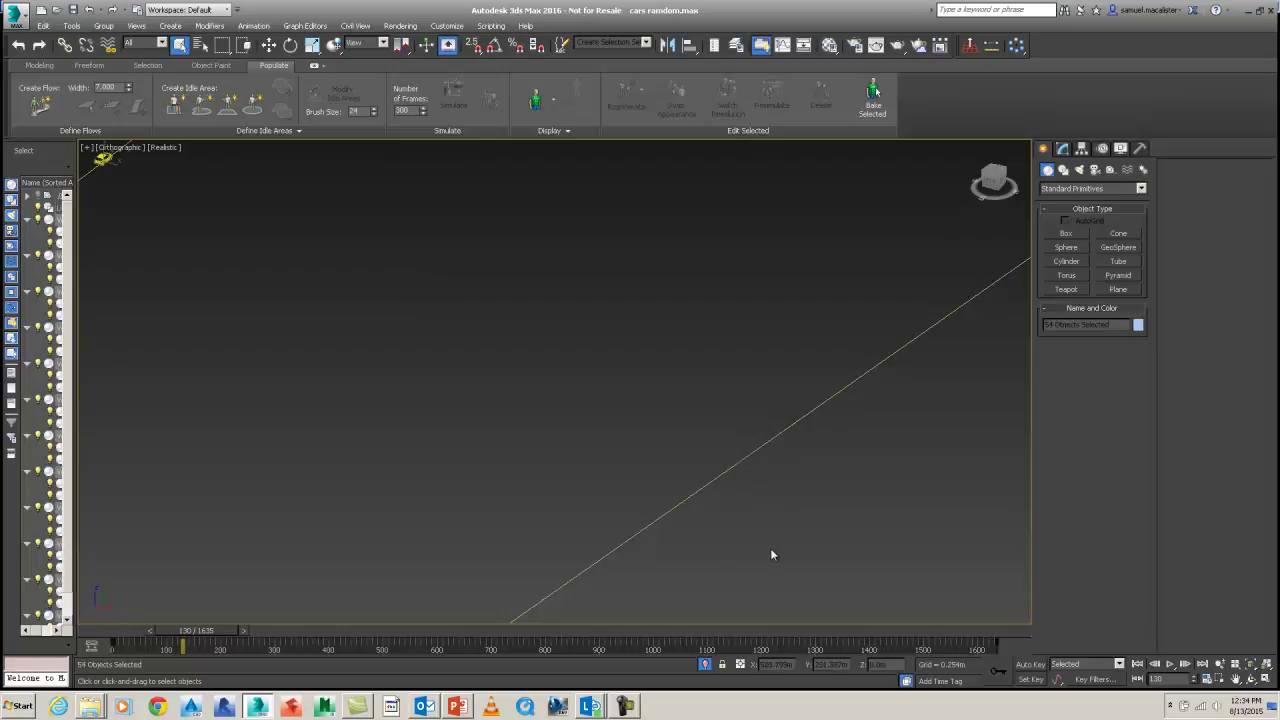
Center the rectangular road path in the view and select Line001.
scroll(740, 520, down, 5)
middle_drag(706, 492, 657, 480)
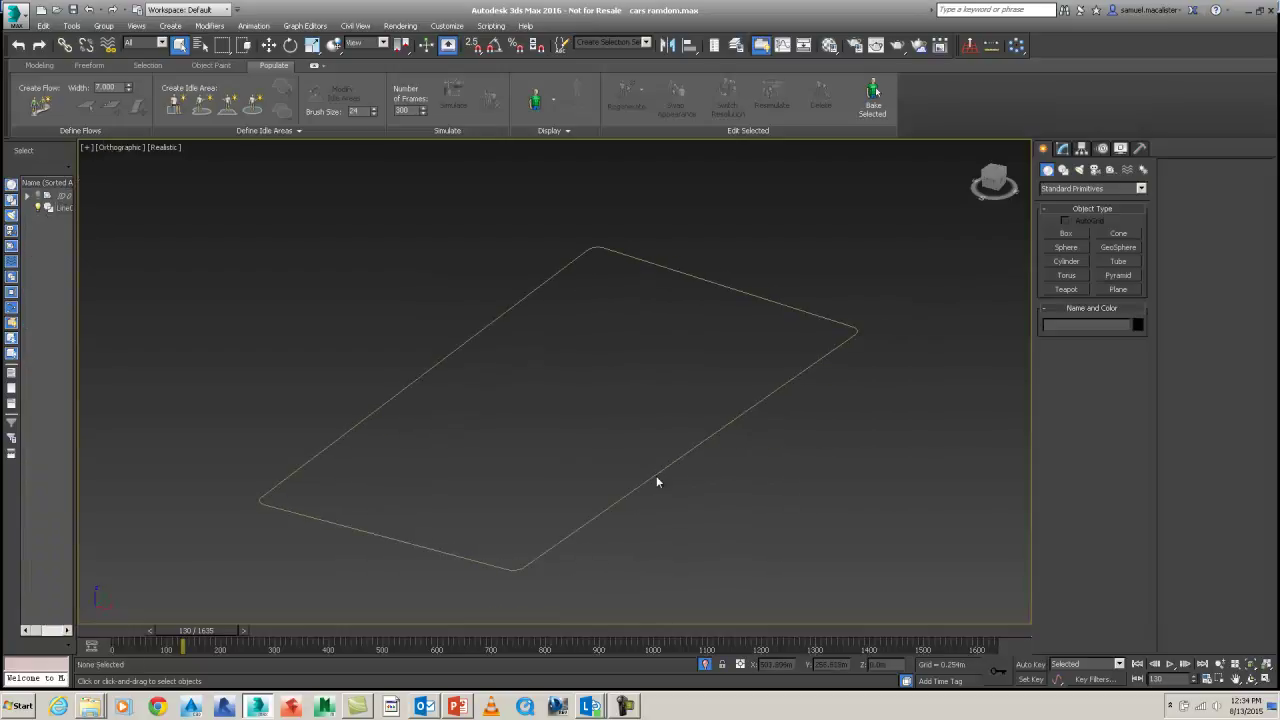
click(656, 474)
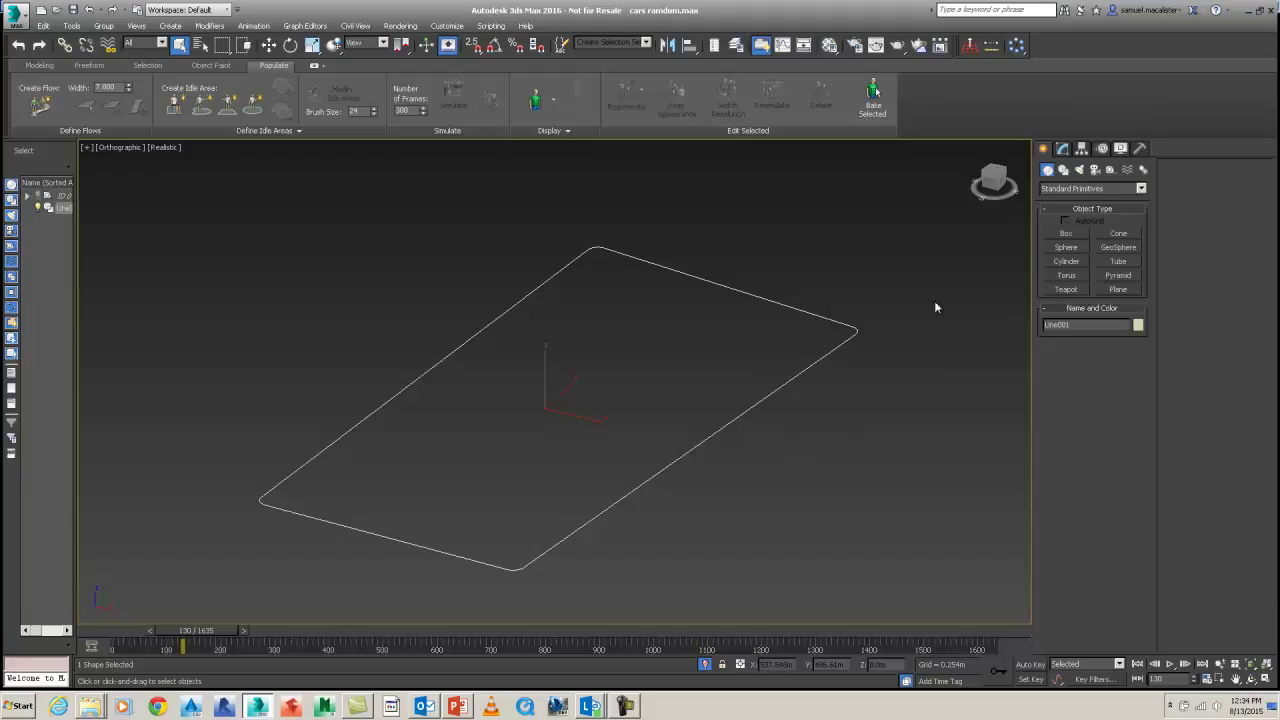
click(736, 254)
click(1063, 169)
click(1067, 244)
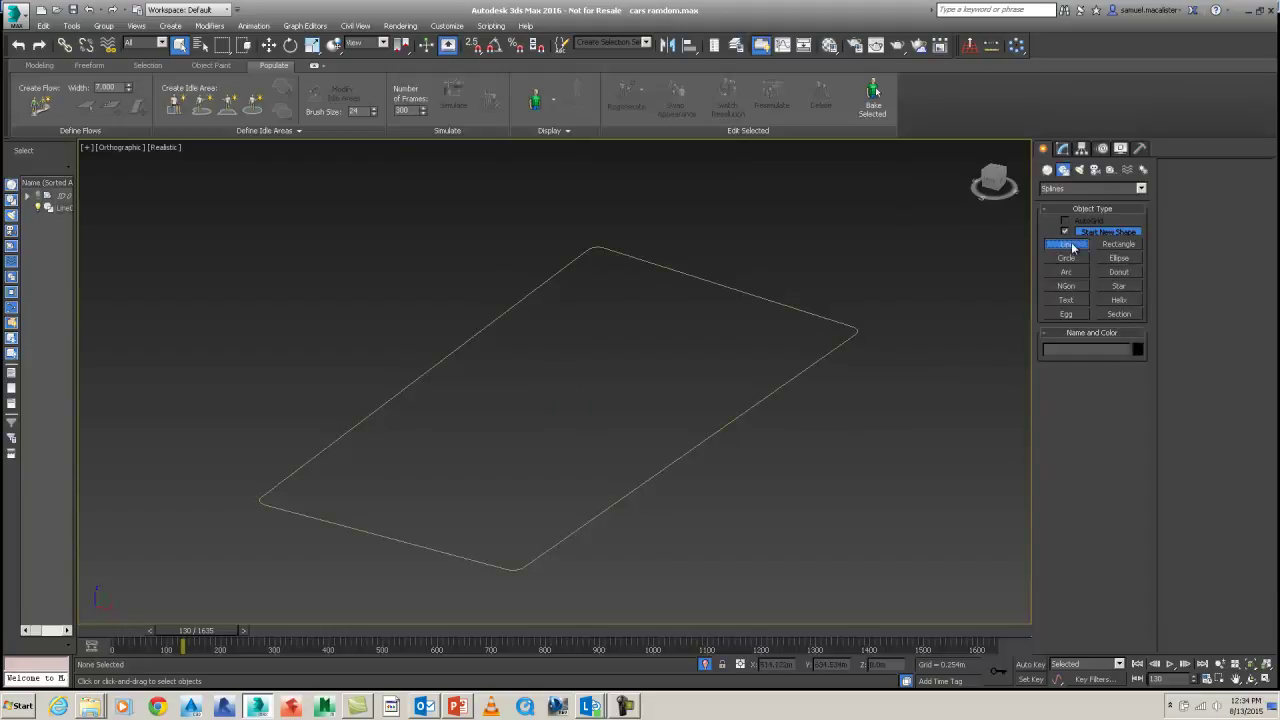
click(840, 254)
click(962, 309)
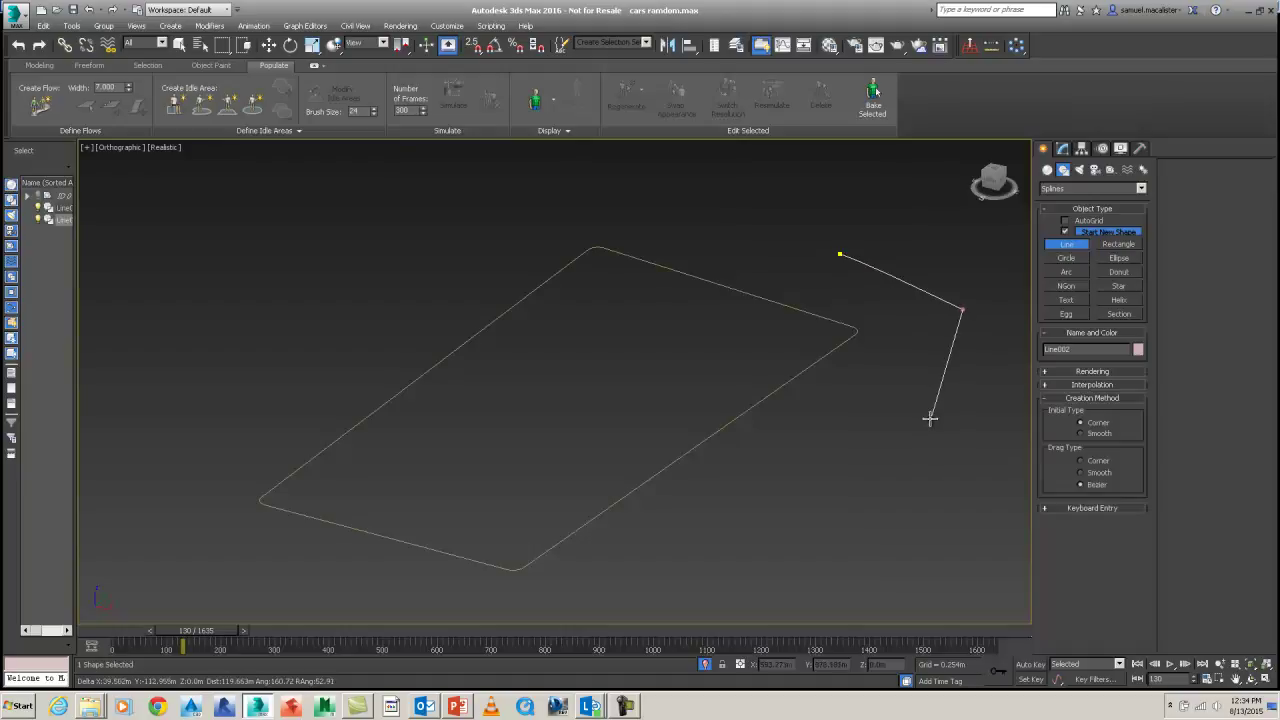
click(930, 418)
click(855, 442)
click(835, 384)
click(690, 366)
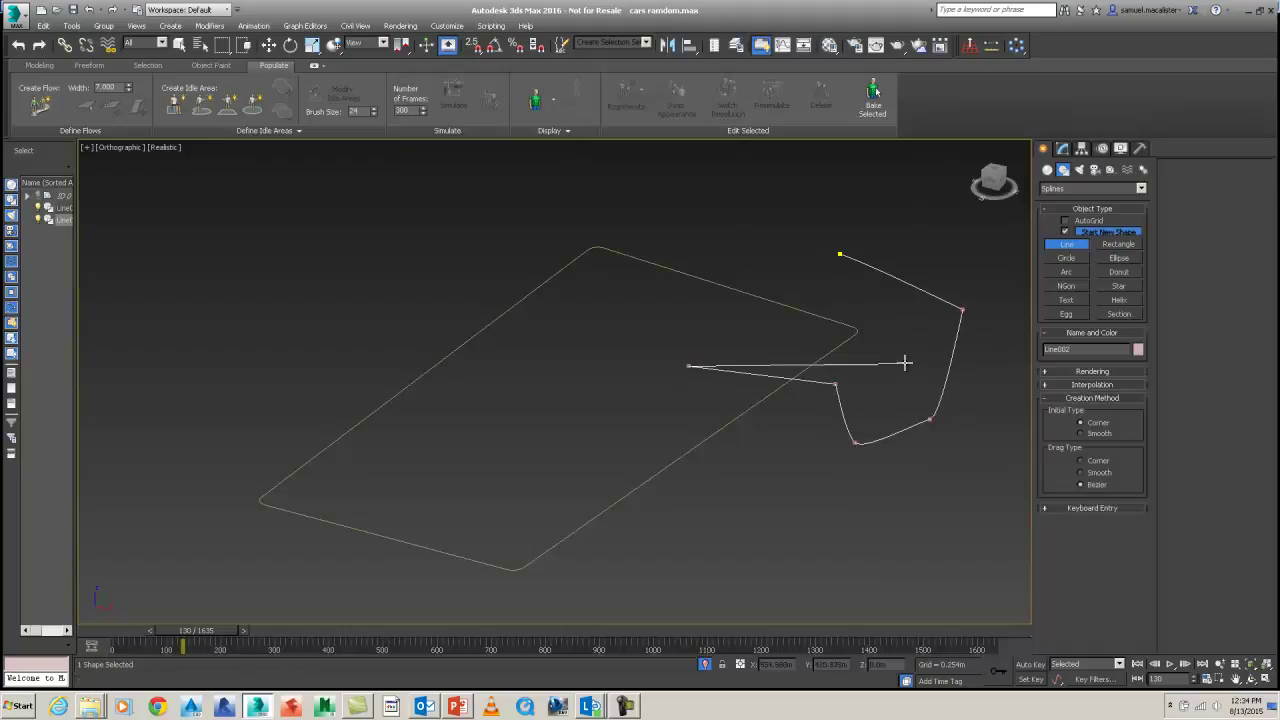
click(841, 254)
click(622, 386)
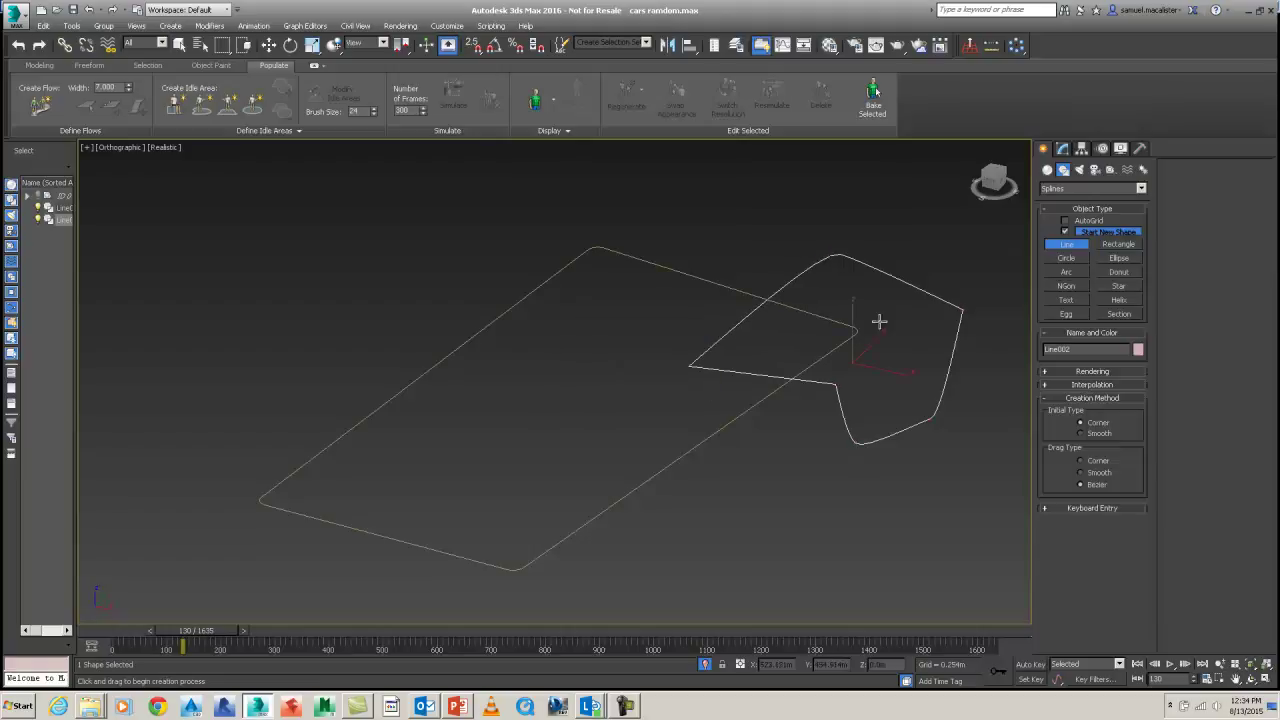
right_click(878, 322)
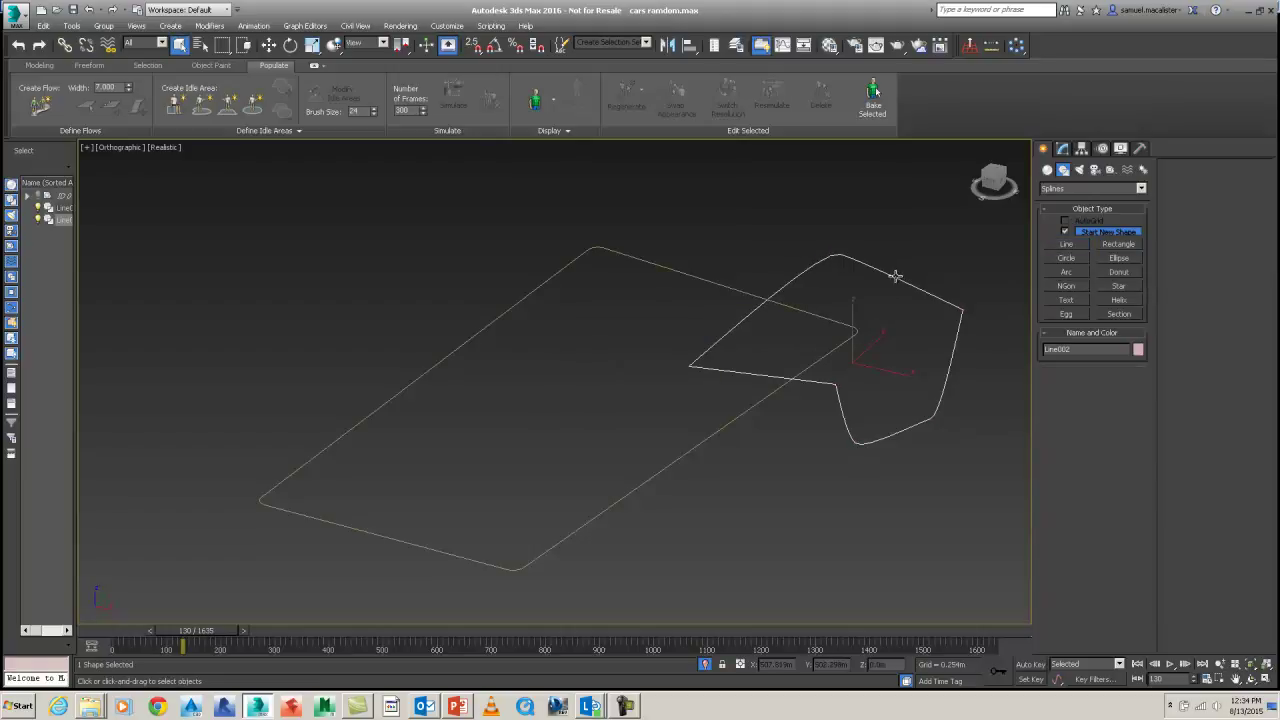
key(Delete)
alt+middle_drag(856, 307, 806, 297)
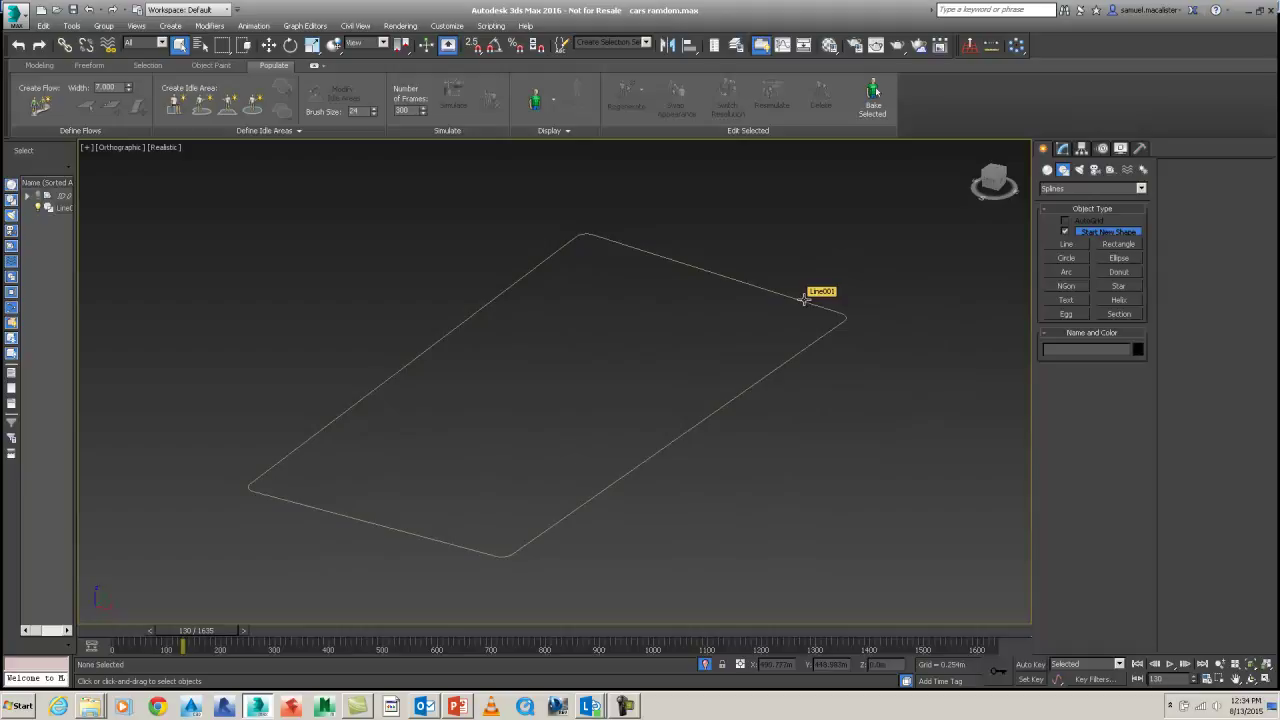
middle_drag(741, 216, 683, 209)
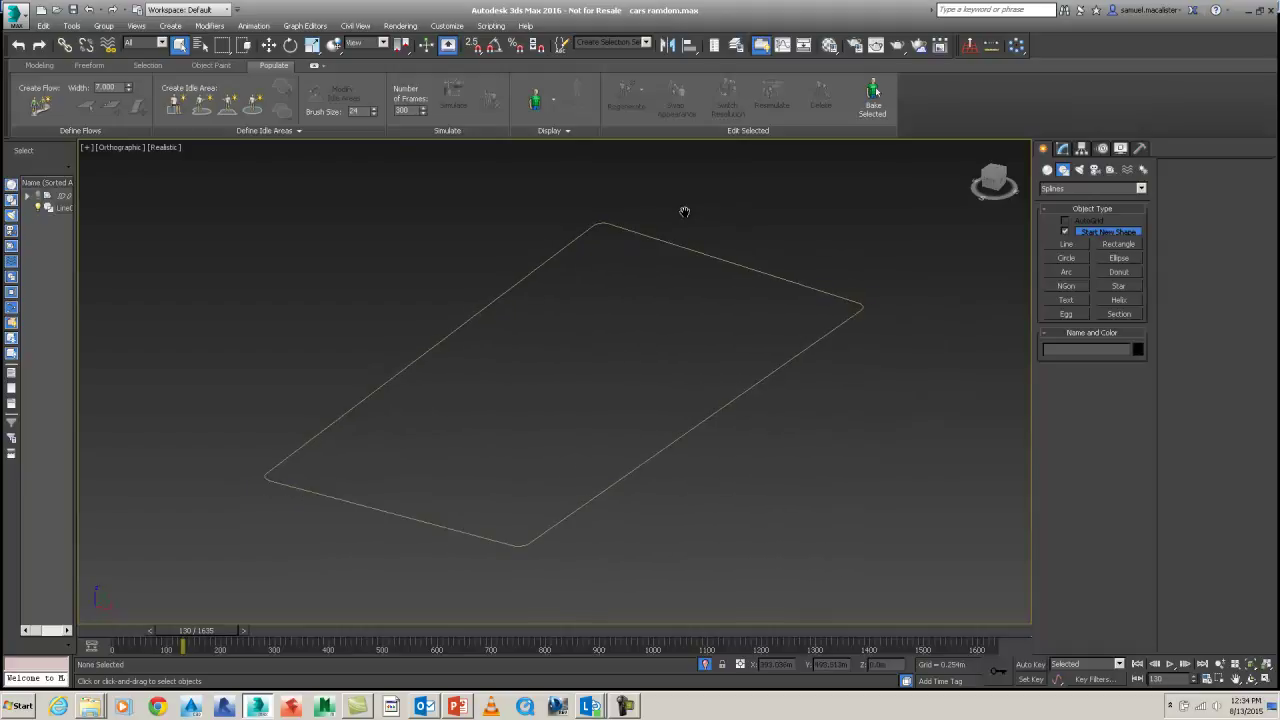
Start Civil View from the Civil View menu, then reopen its Civil View submenu.
click(356, 27)
click(373, 40)
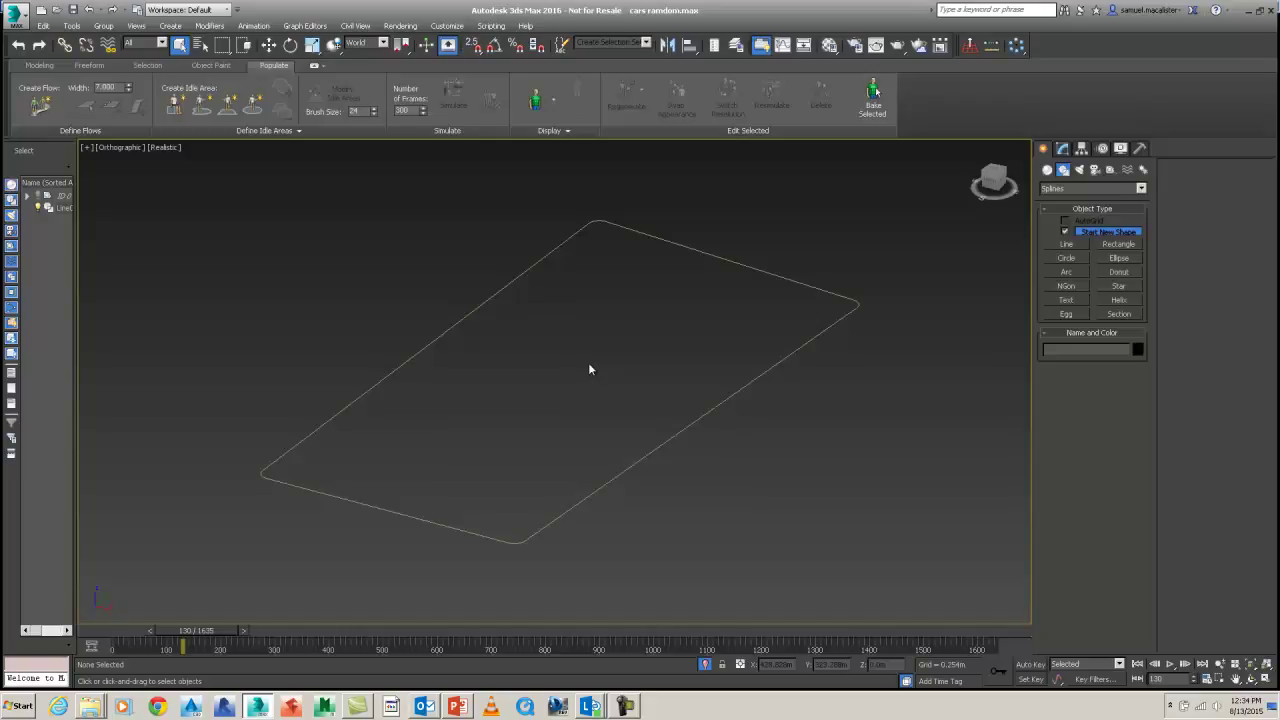
click(356, 26)
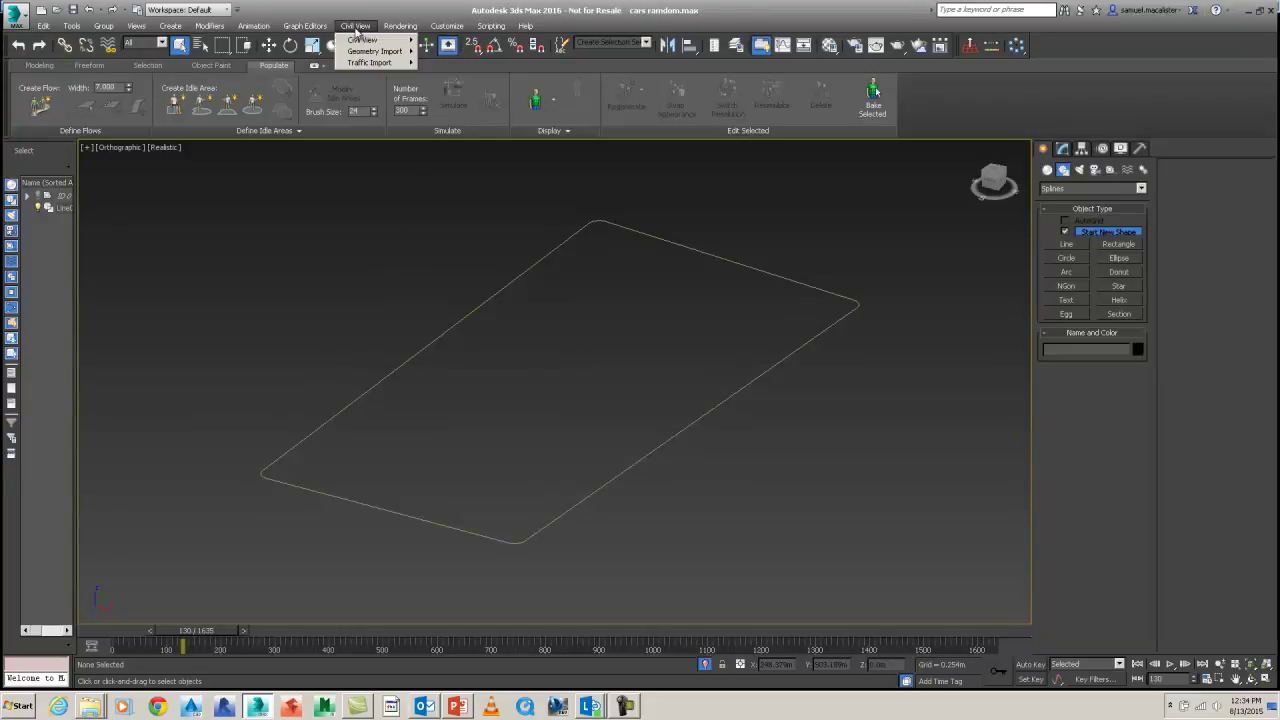
mouse_move(356, 44)
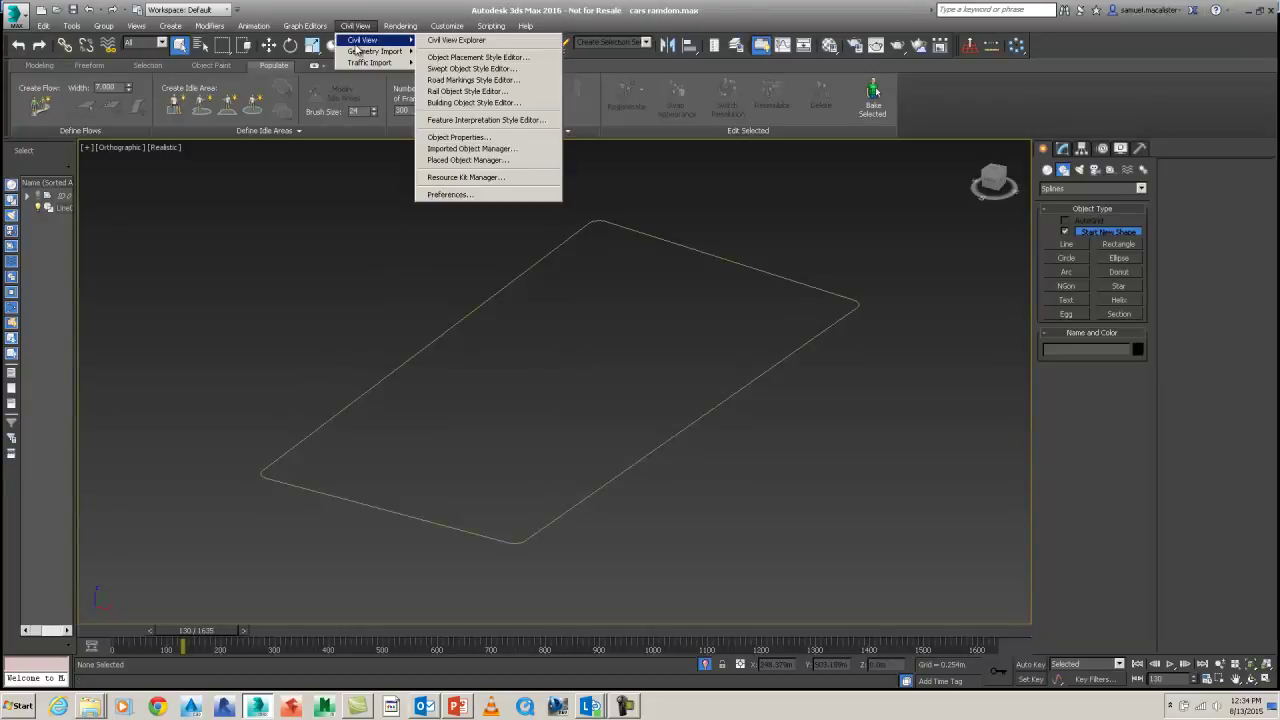
Open the Object Placement Style editor and pick the road spline Line001 as parent shape.
click(461, 58)
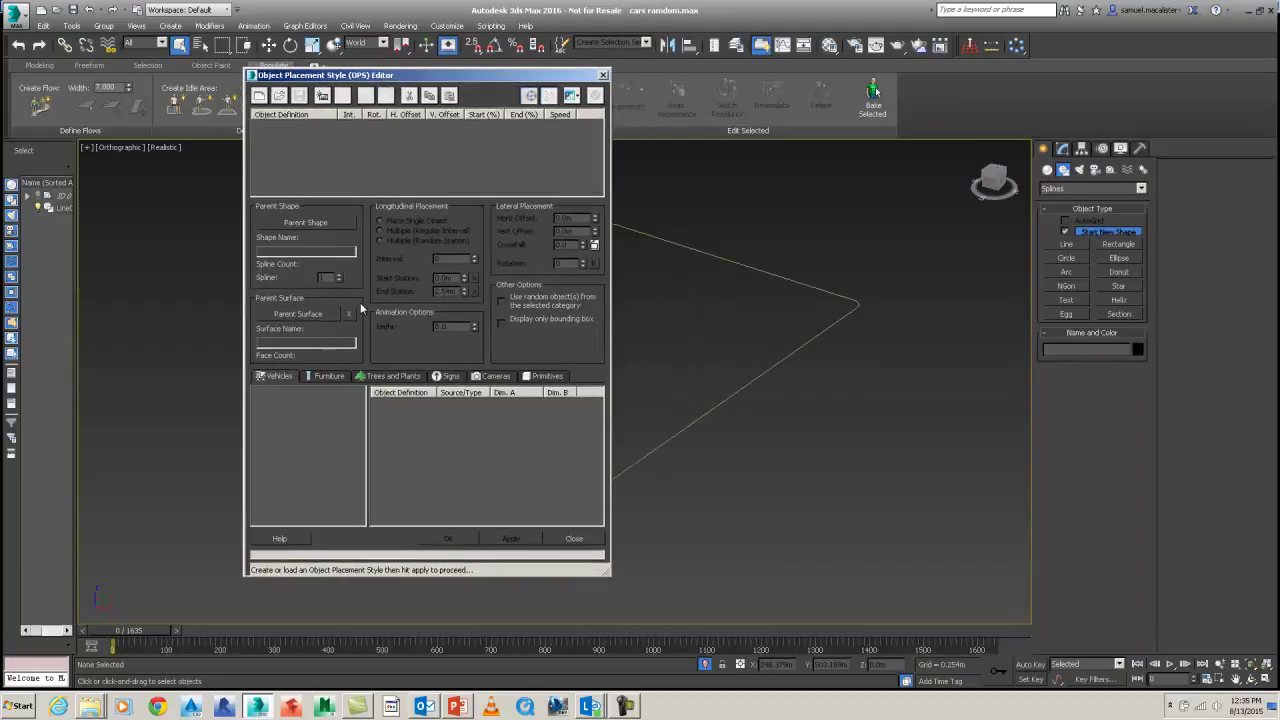
click(295, 224)
click(714, 259)
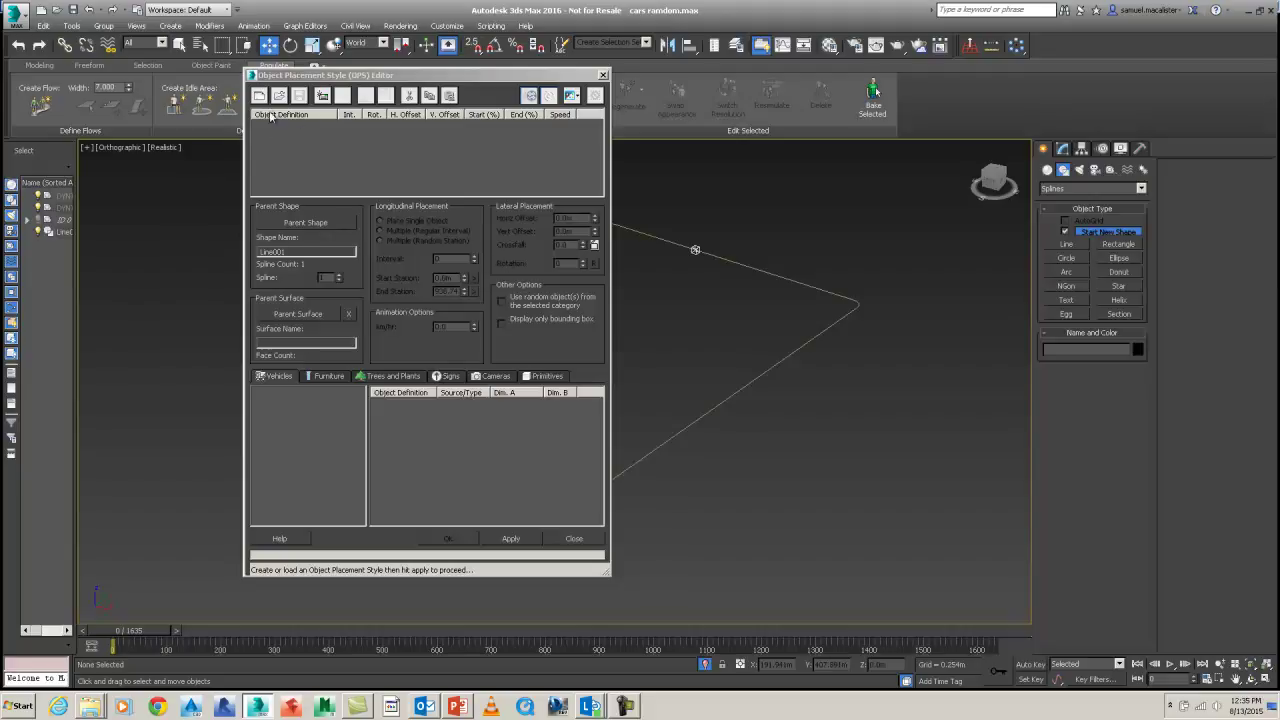
Create a new object definition using the Vehicles > Cars category, starting with the Audi A3.
click(321, 95)
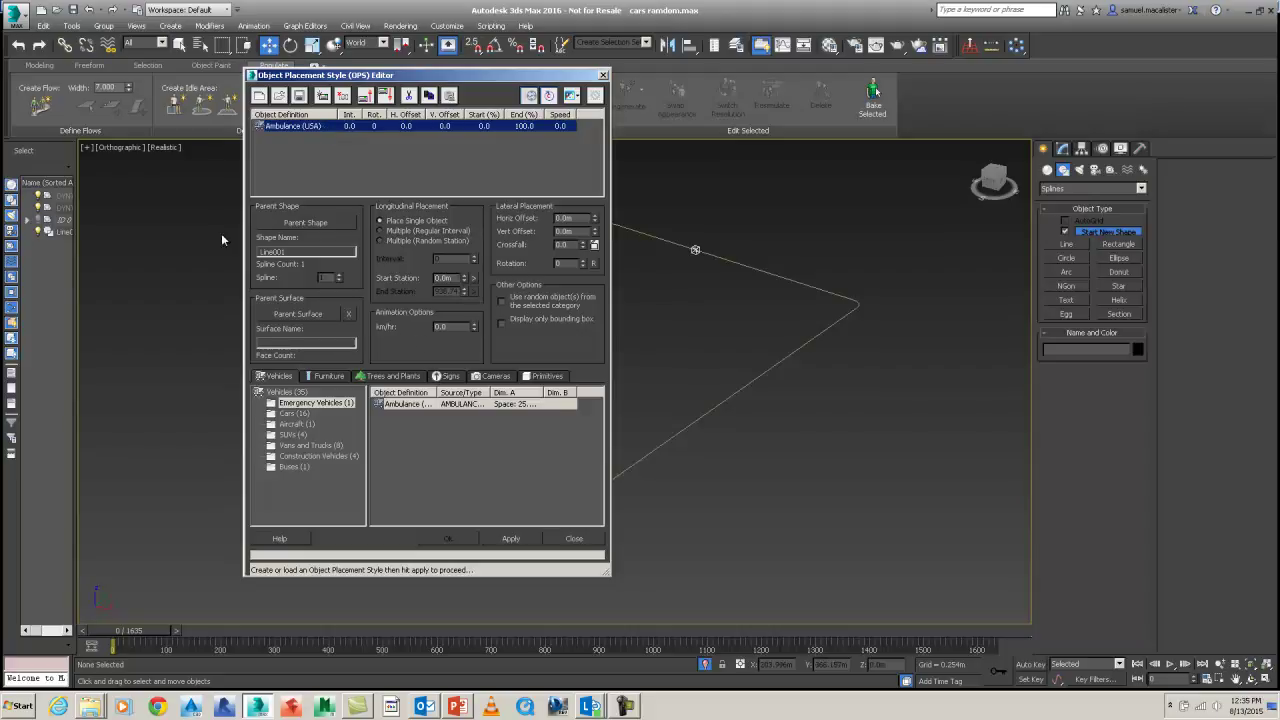
click(294, 413)
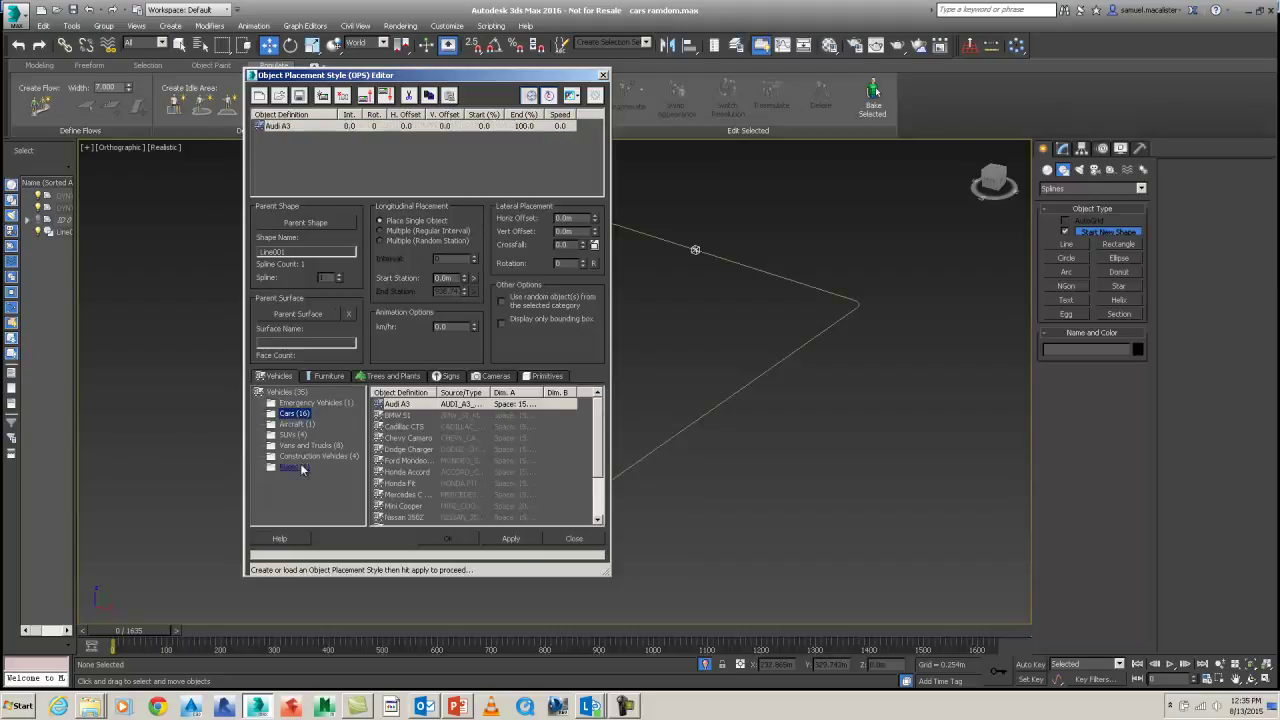
click(327, 376)
click(385, 376)
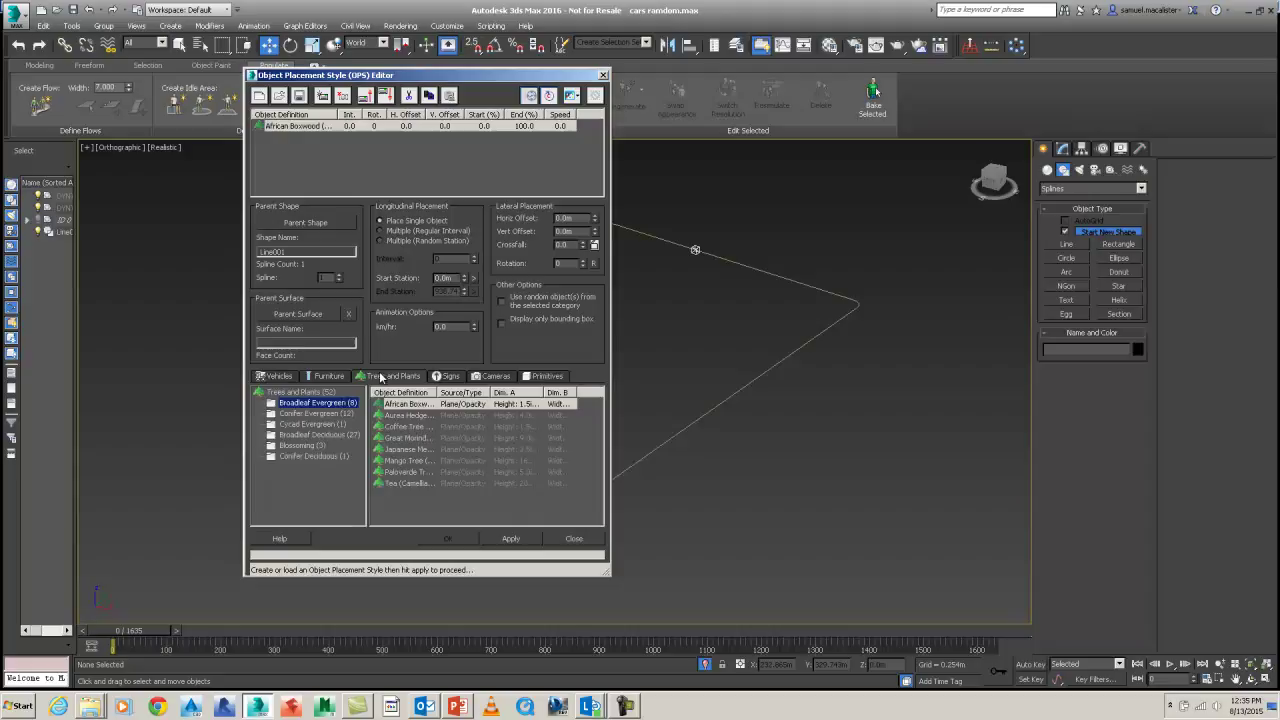
click(492, 376)
click(315, 413)
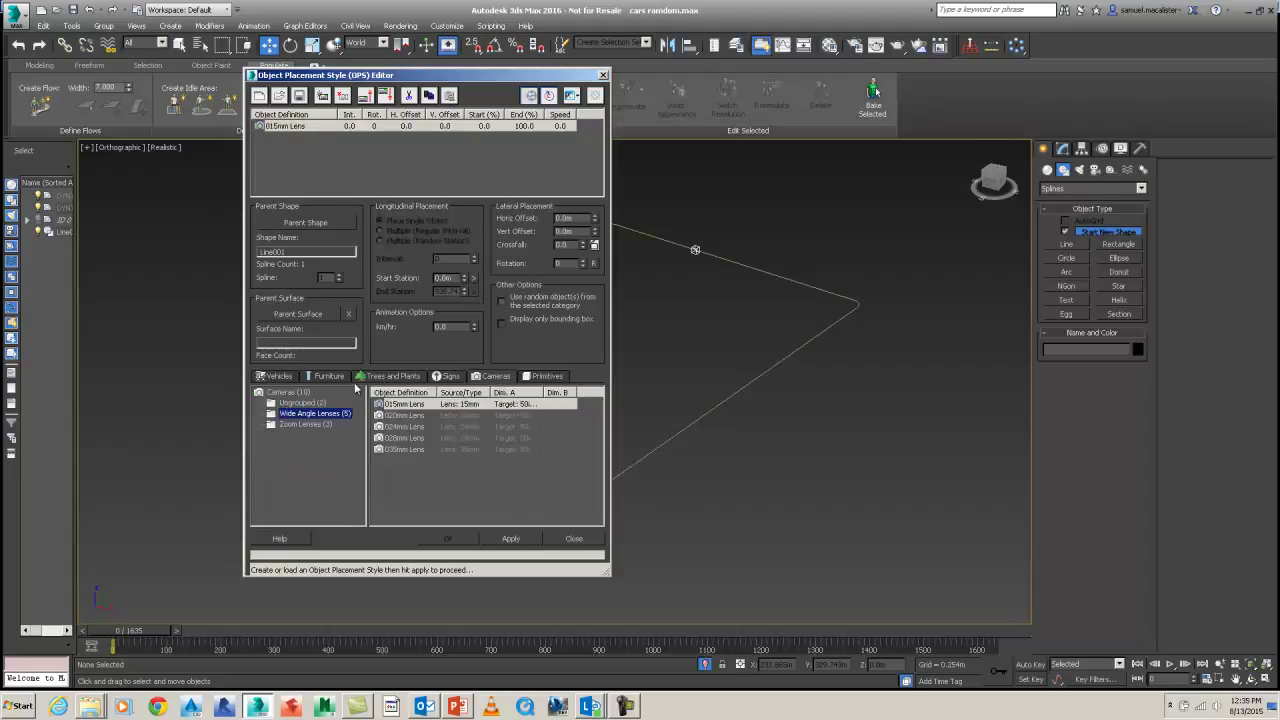
click(284, 377)
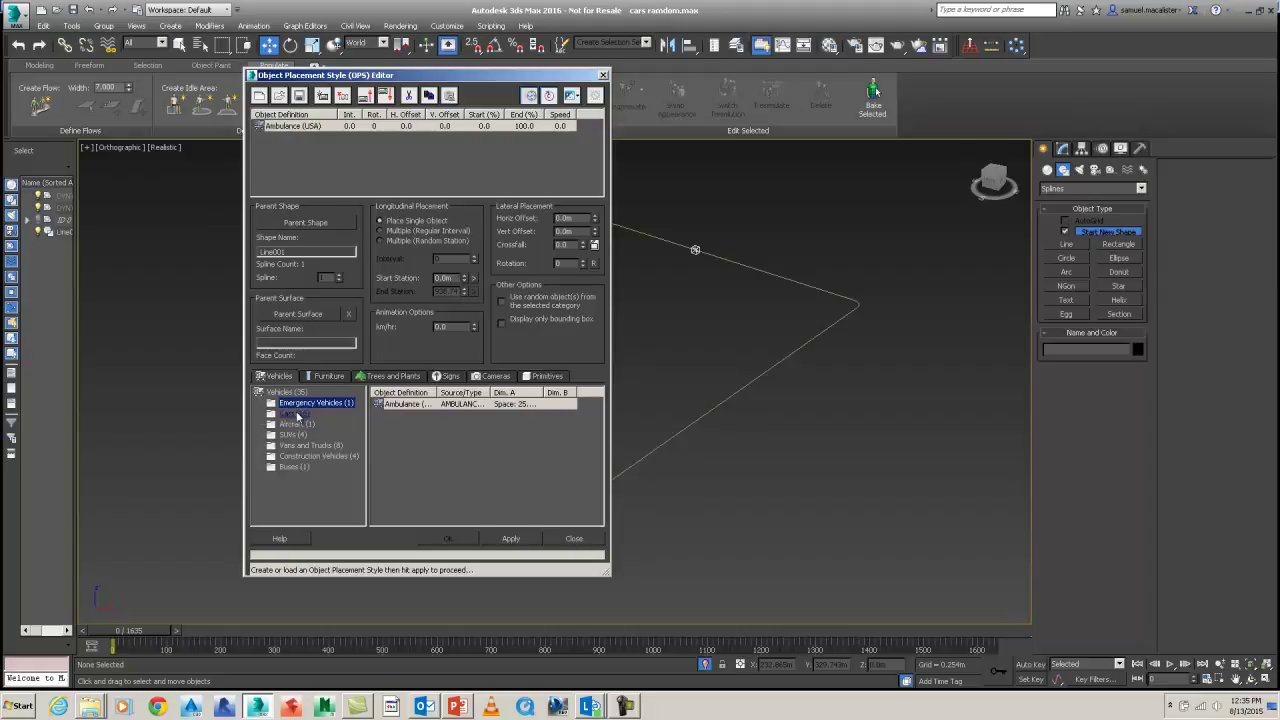
click(294, 413)
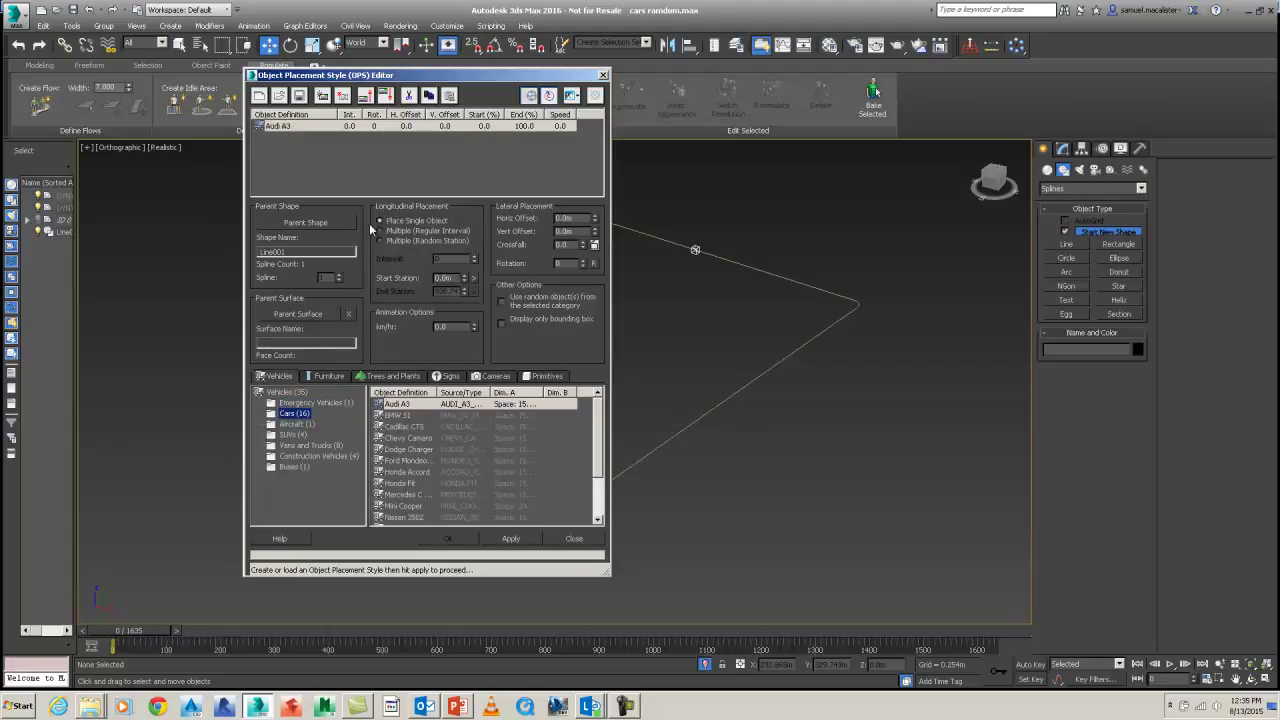
Set speed 50 km/hr, Multiple (Random Station) with Count 10, using random objects from Cars.
click(441, 327)
text(50)
click(386, 218)
click(409, 240)
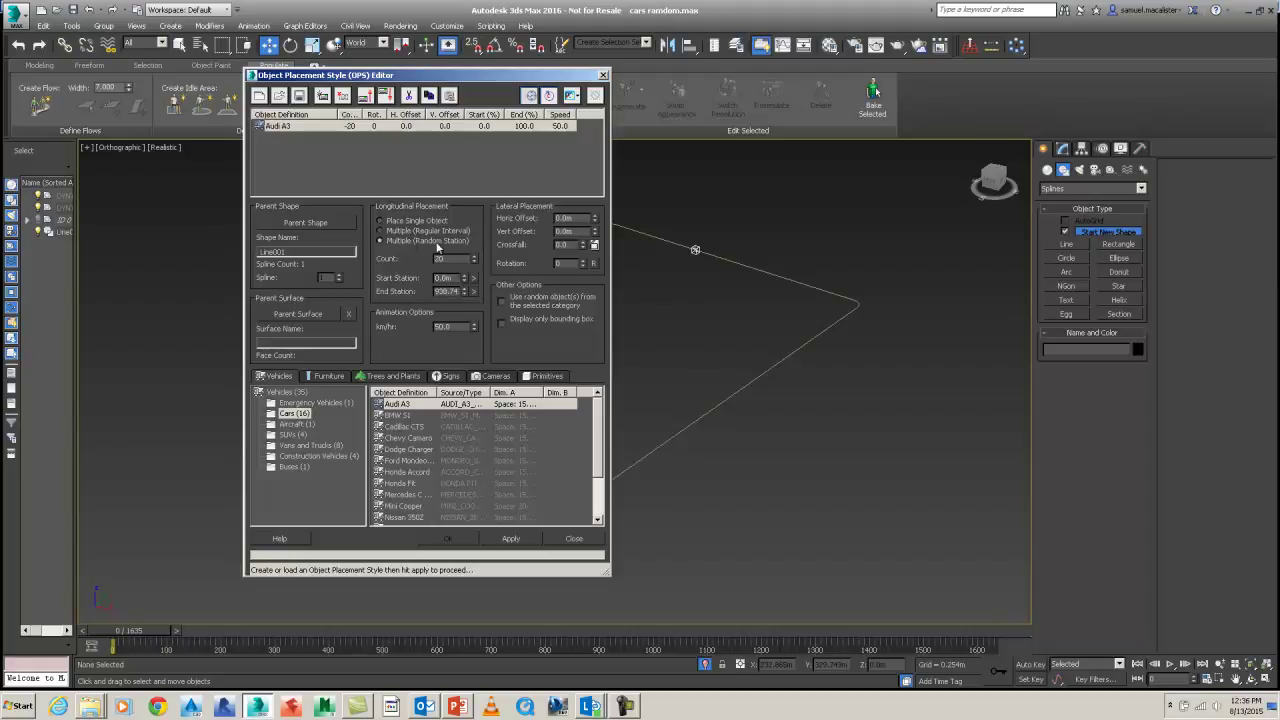
double_click(440, 258)
text(10)
click(502, 301)
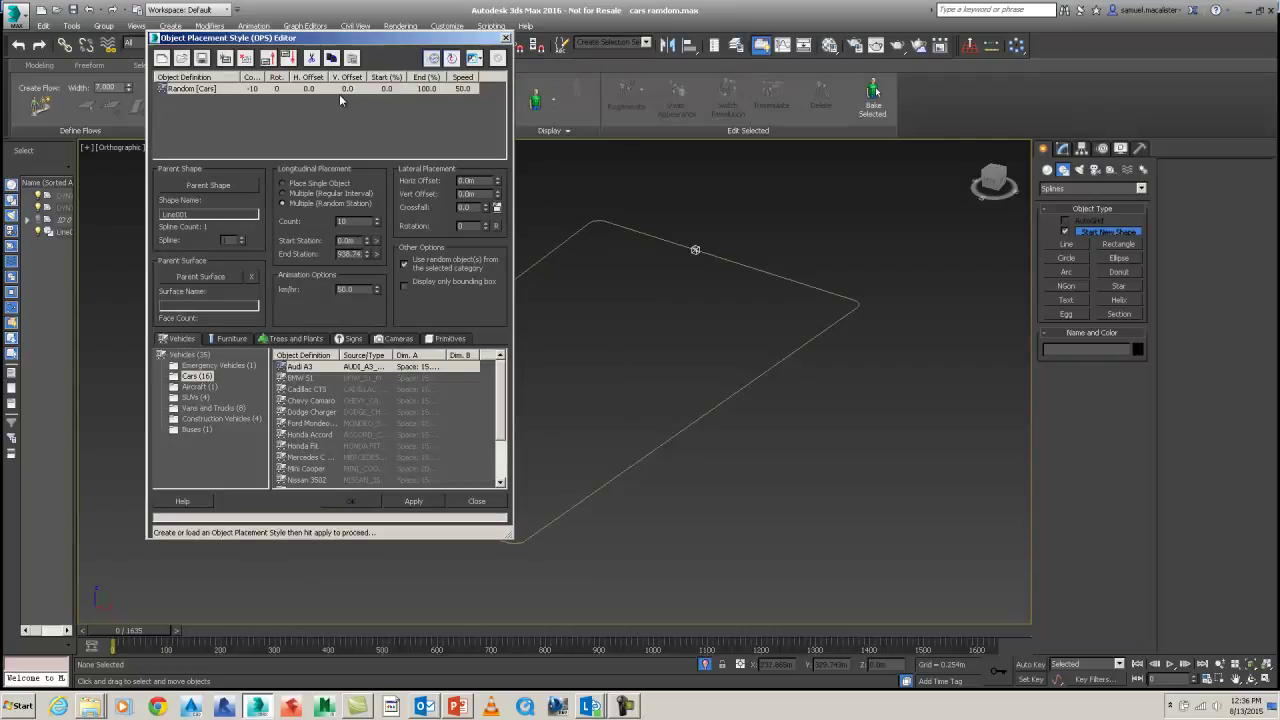
Apply the style to place 10 random cars along Line001, zoom in on them, and move the editor aside.
click(413, 501)
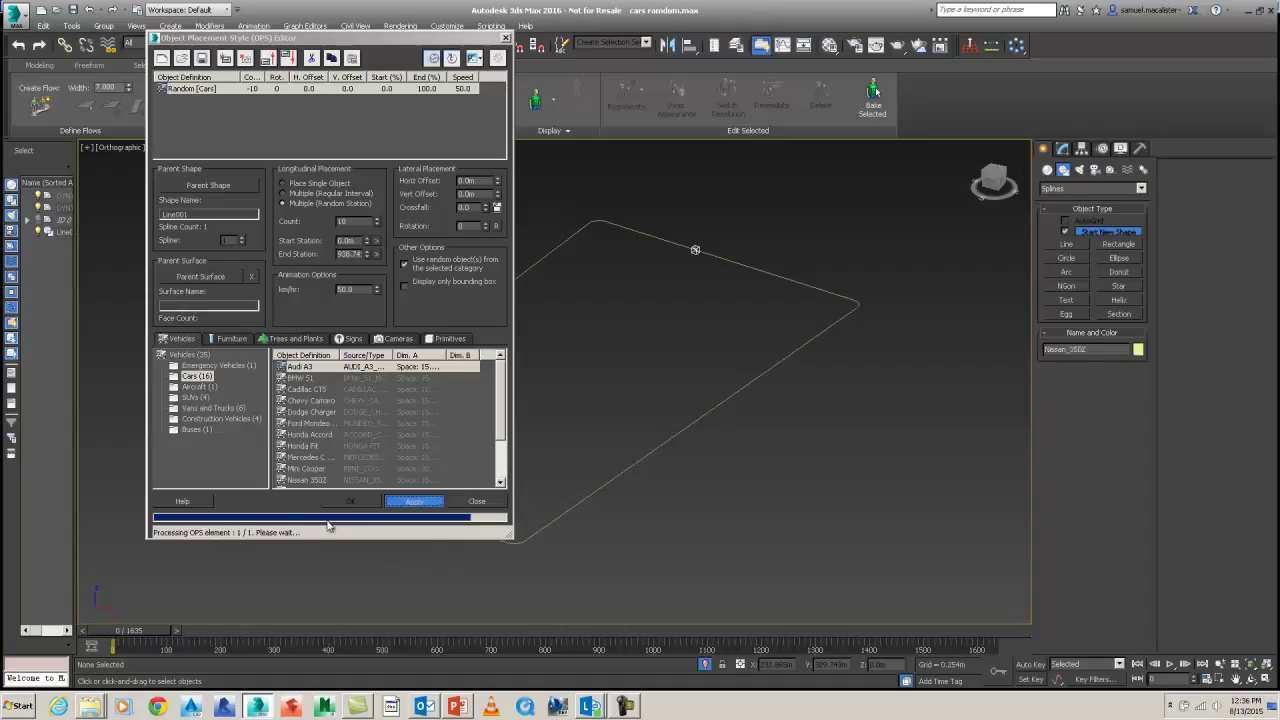
scroll(791, 423, up, 8)
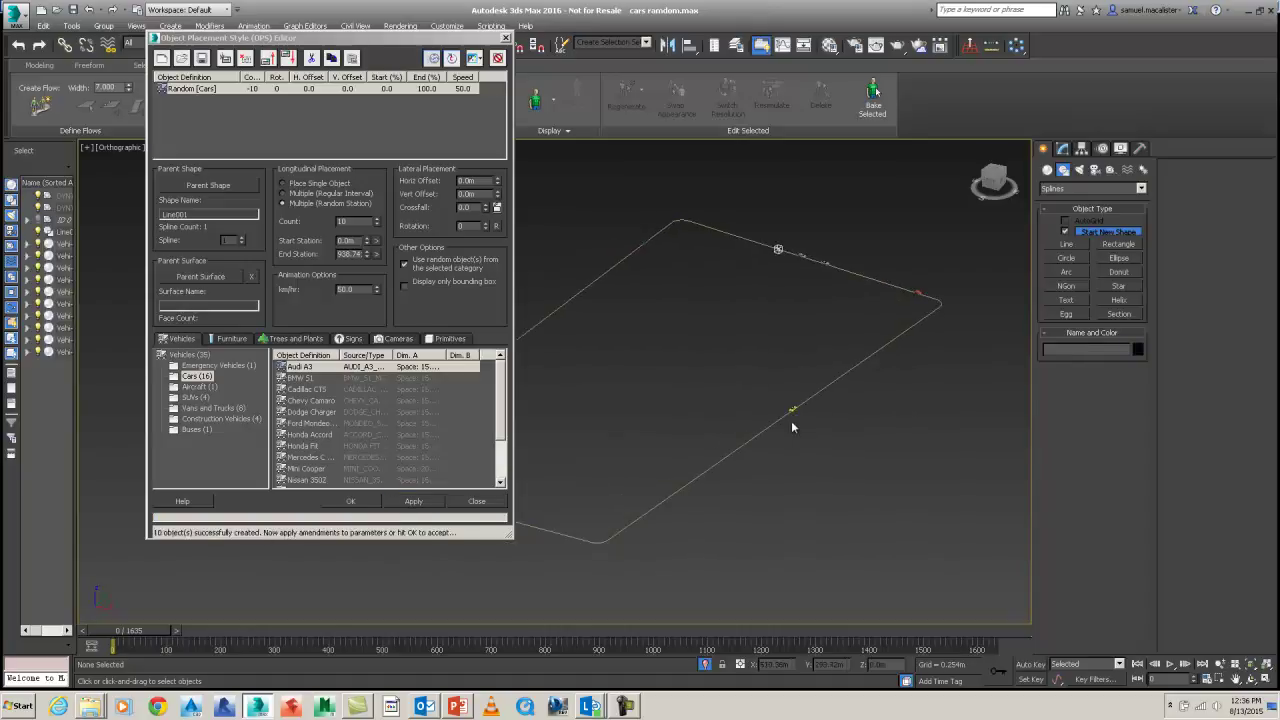
scroll(840, 429, up, 5)
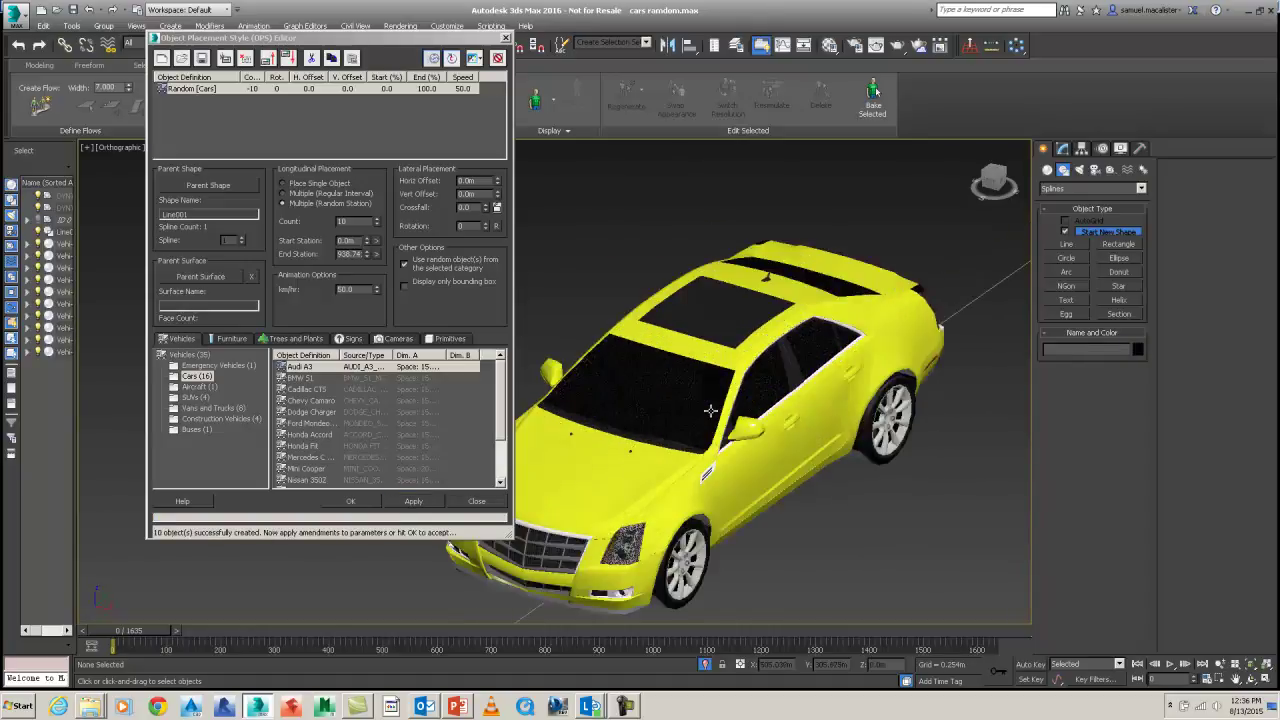
scroll(710, 410, down, 5)
scroll(760, 420, up, 4)
scroll(805, 429, down, 7)
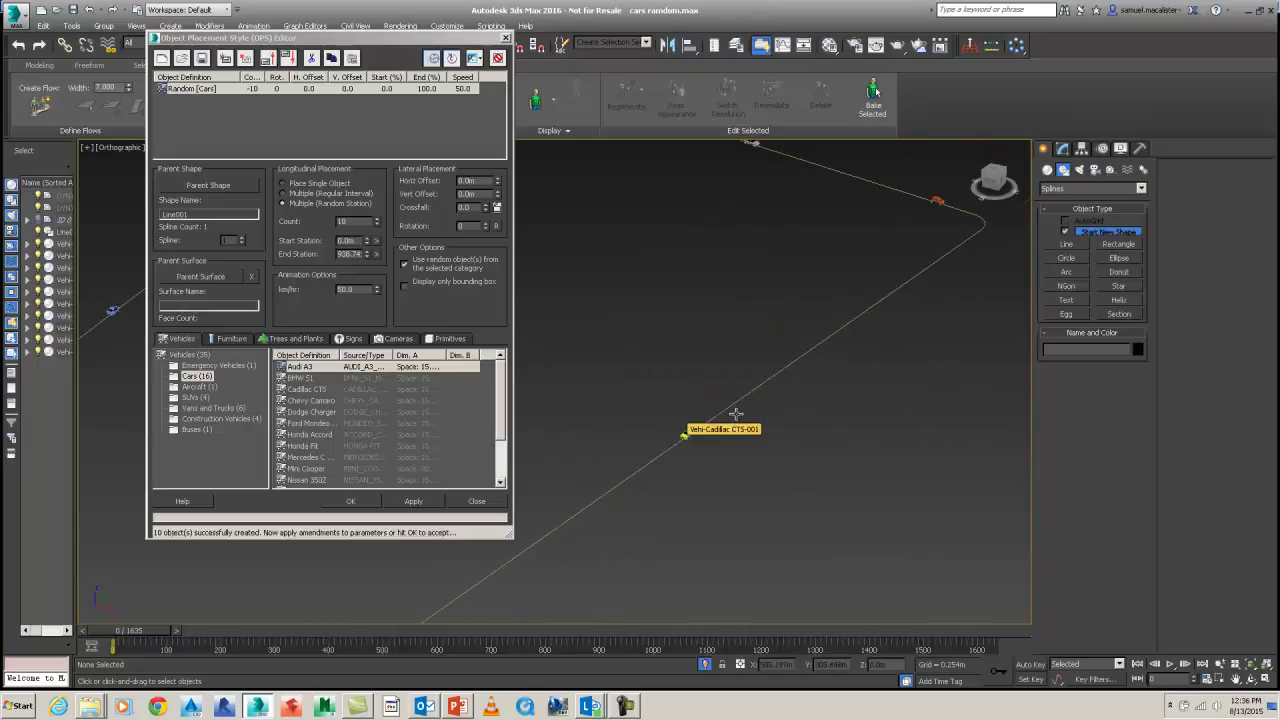
scroll(803, 422, up, 3)
scroll(858, 309, up, 8)
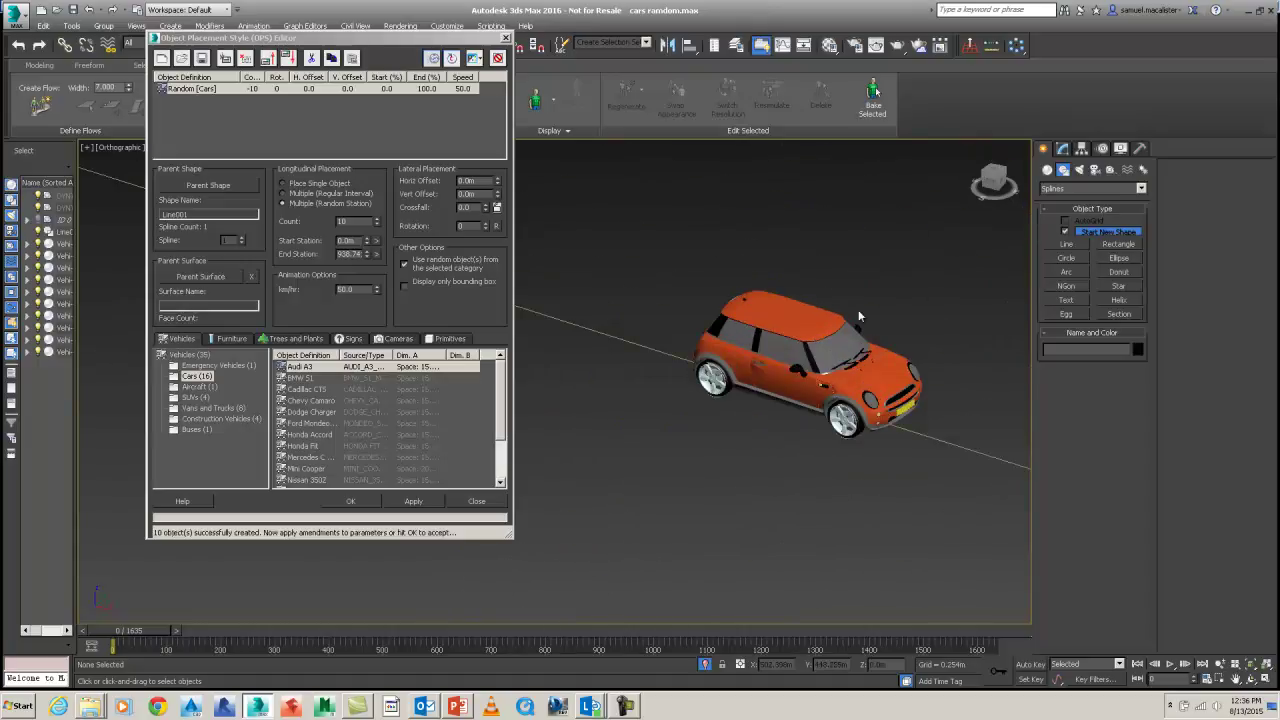
scroll(855, 315, down, 8)
drag(470, 38, 470, 86)
Close the placement editor without saving the style.
click(459, 553)
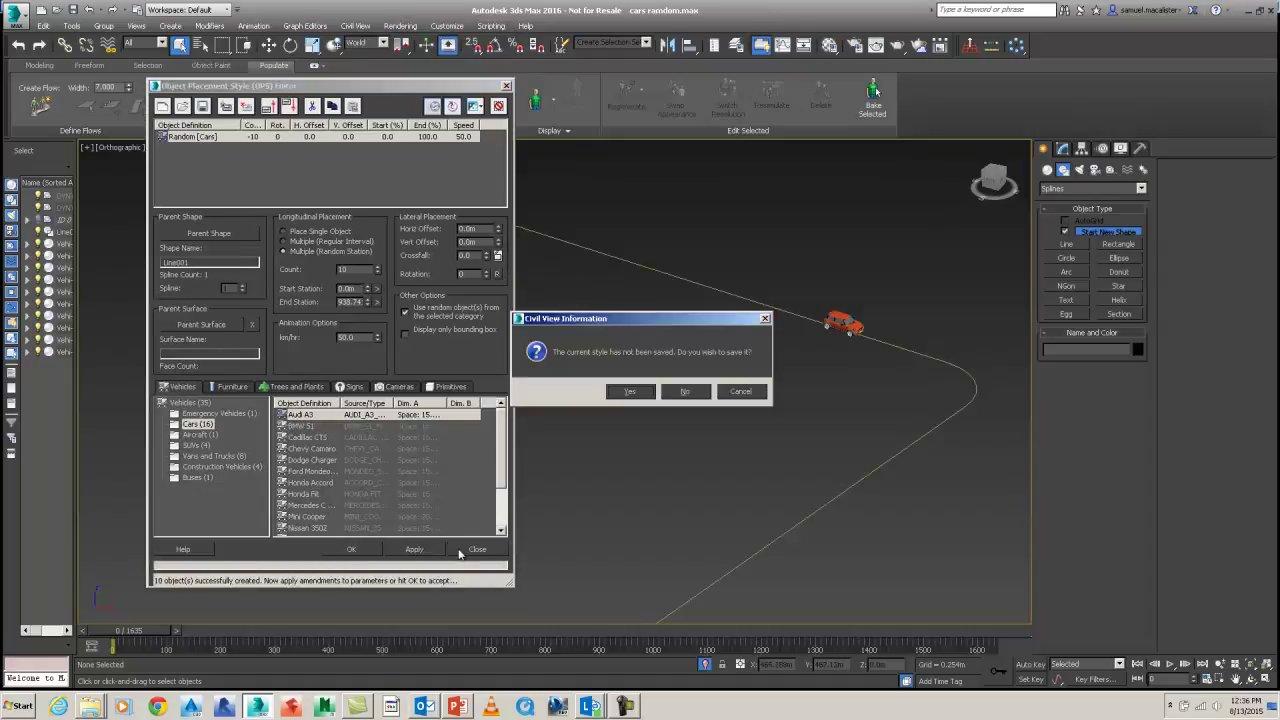
click(738, 391)
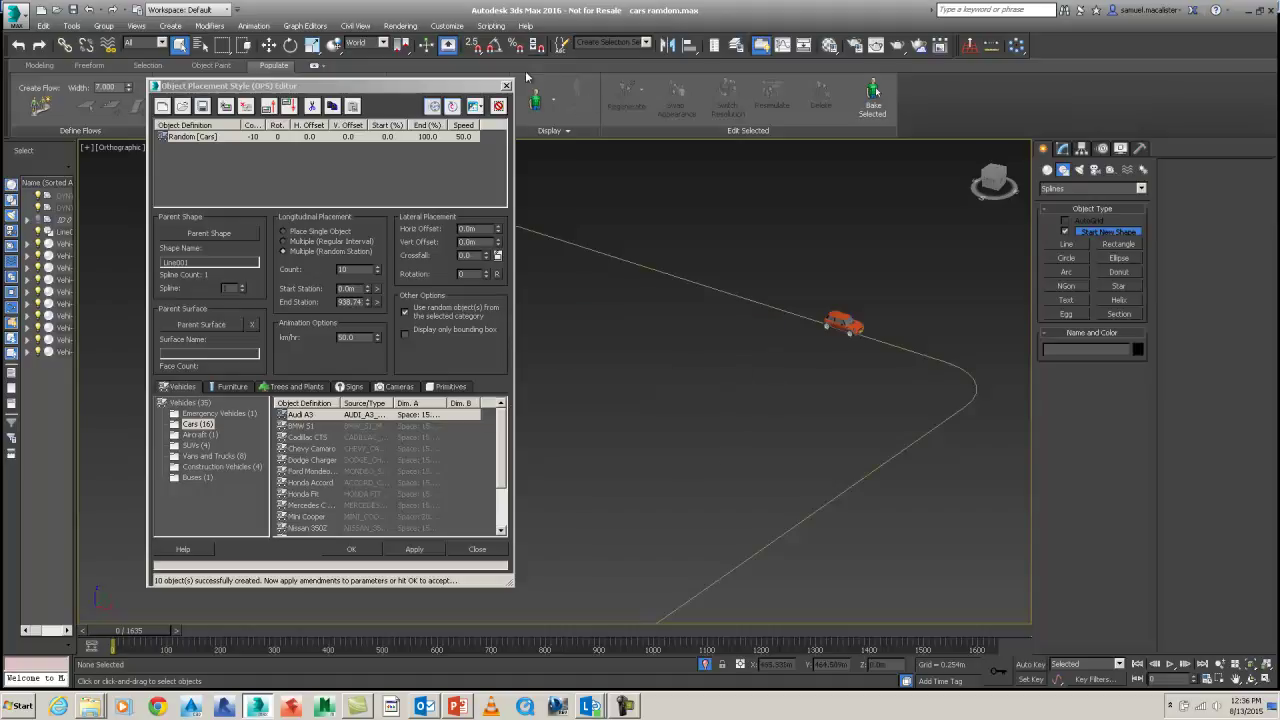
click(497, 550)
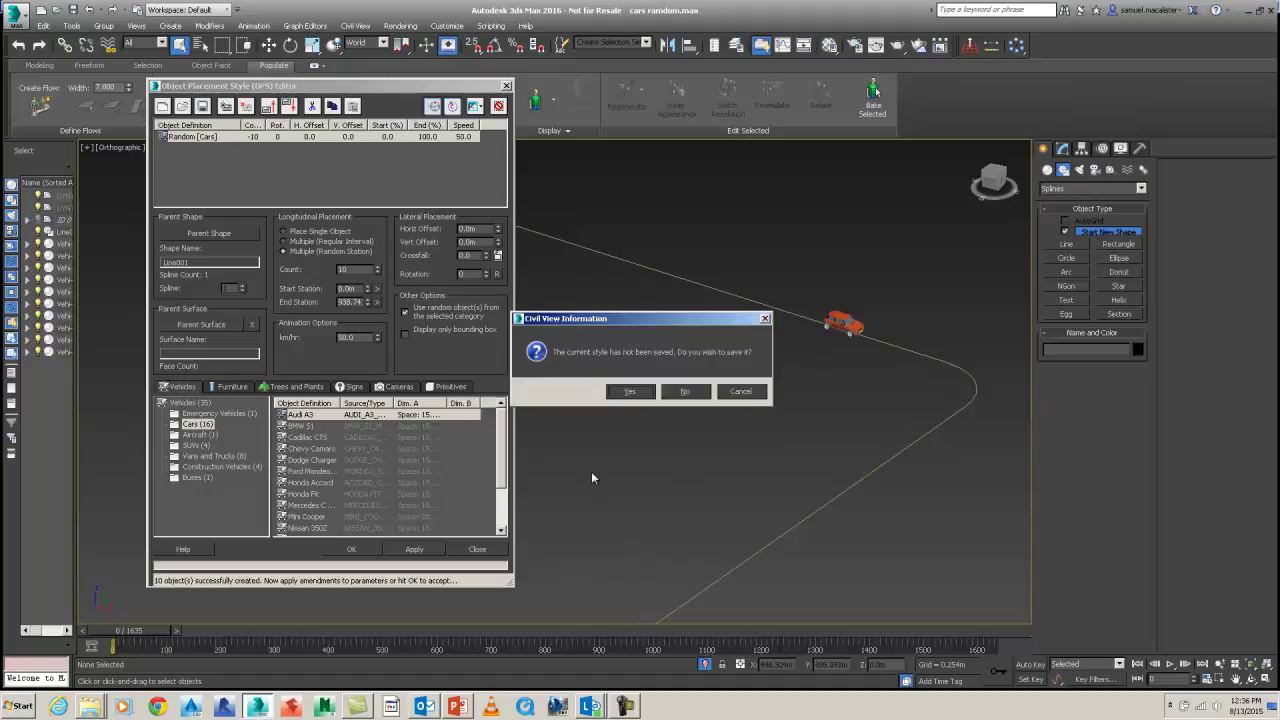
click(688, 392)
Pan the road loop into view and scrub time to watch the cars move along it.
middle_drag(503, 420, 600, 386)
scroll(560, 405, down, 5)
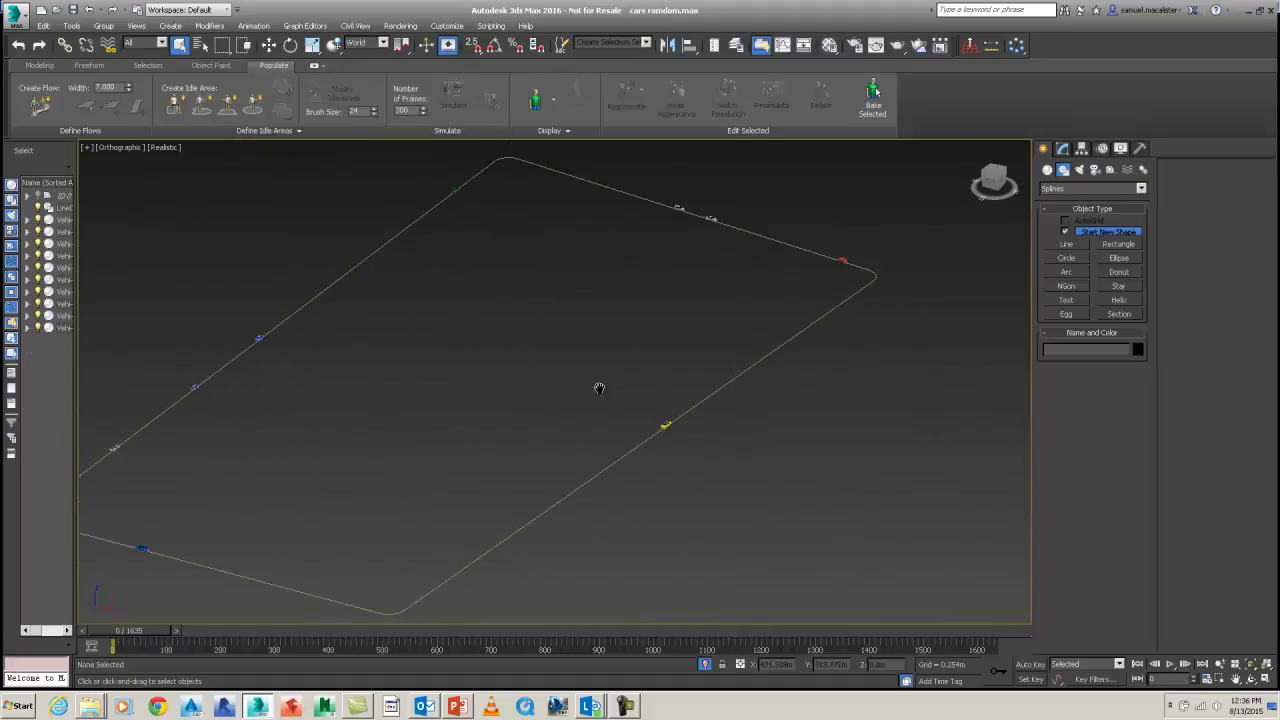
middle_drag(278, 498, 394, 504)
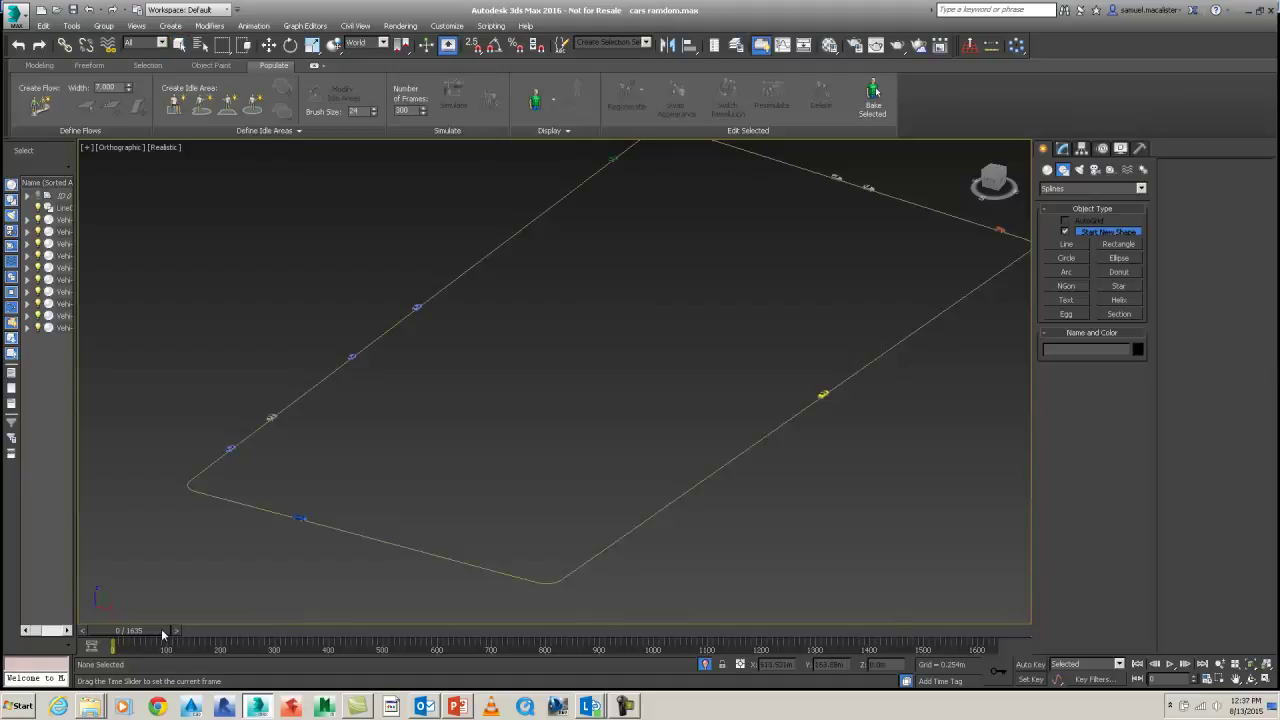
mouse_move(165, 633)
mouse_down()
mouse_move(565, 632)
mouse_move(182, 633)
mouse_up()
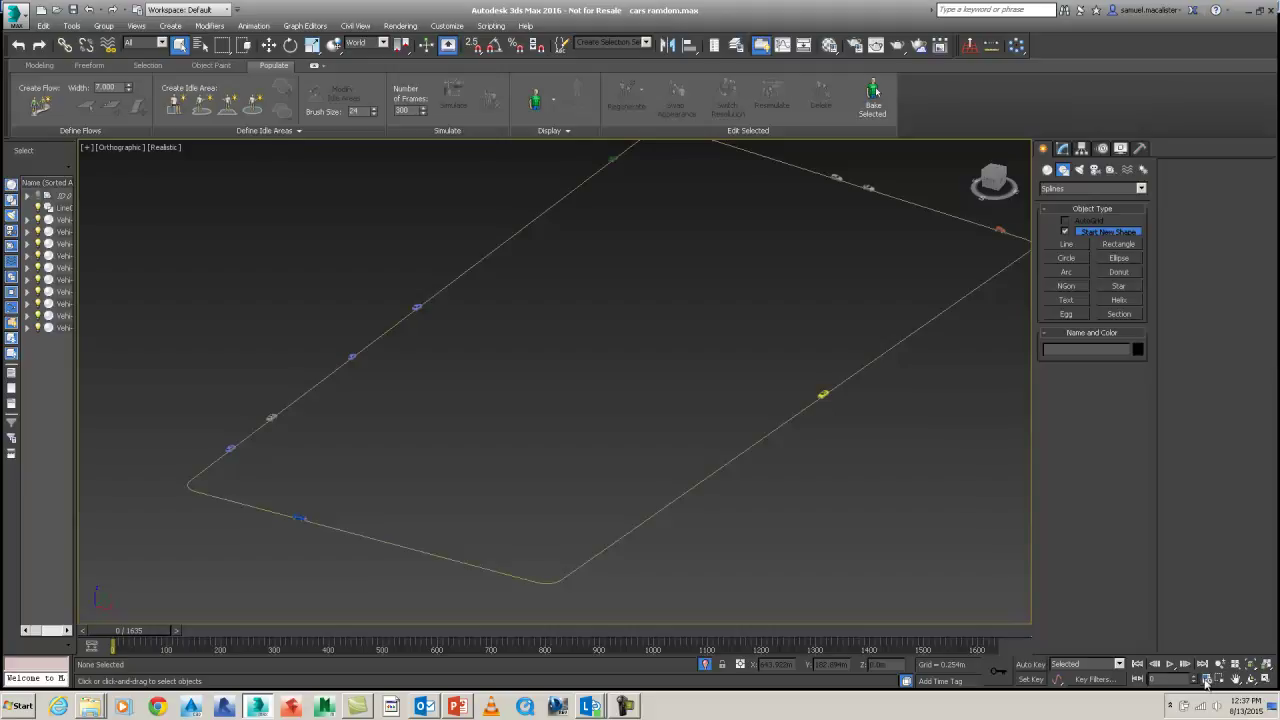
In Time Configuration, cancel Re-scale Time, then switch the frame rate to Film and back to PAL.
click(1208, 682)
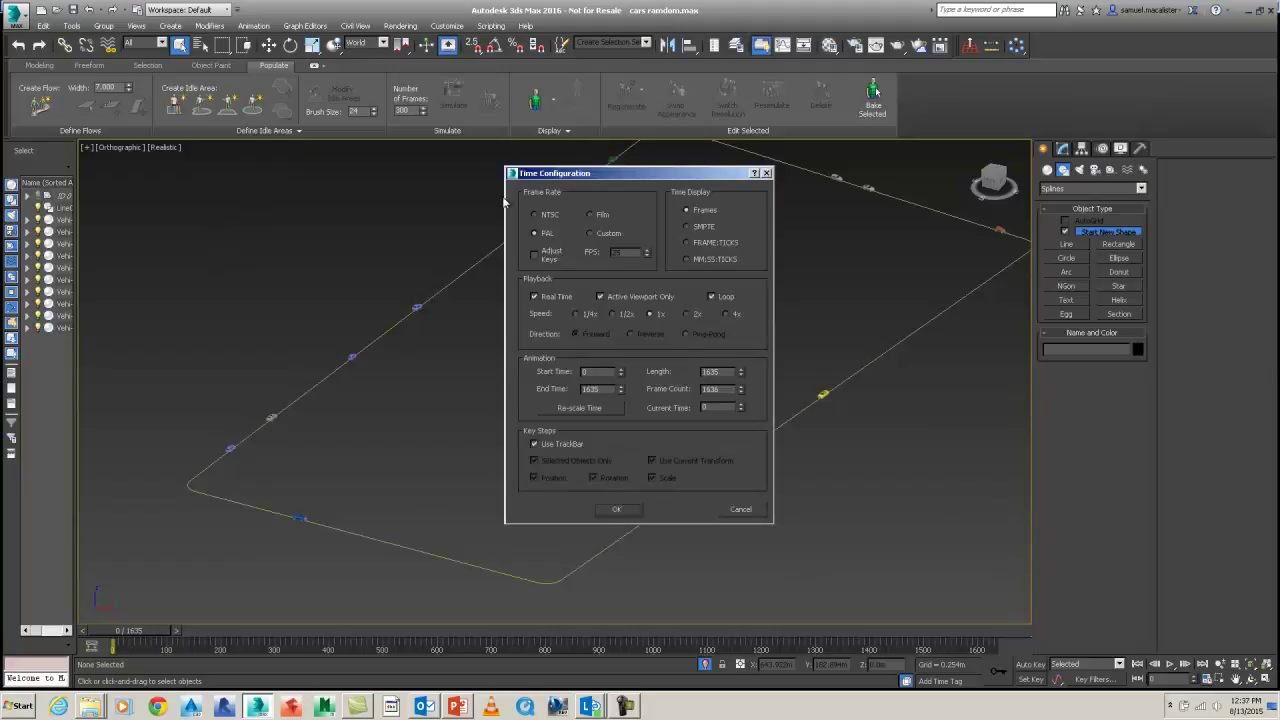
drag(559, 174, 518, 177)
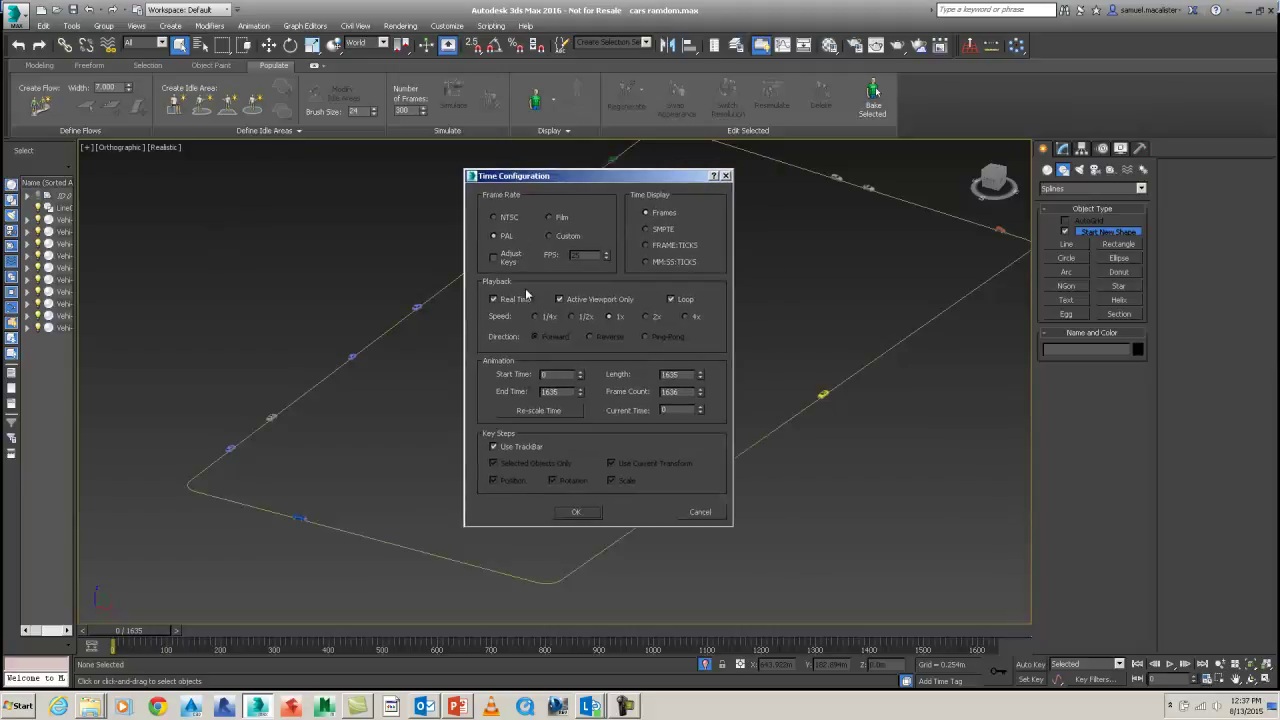
click(538, 411)
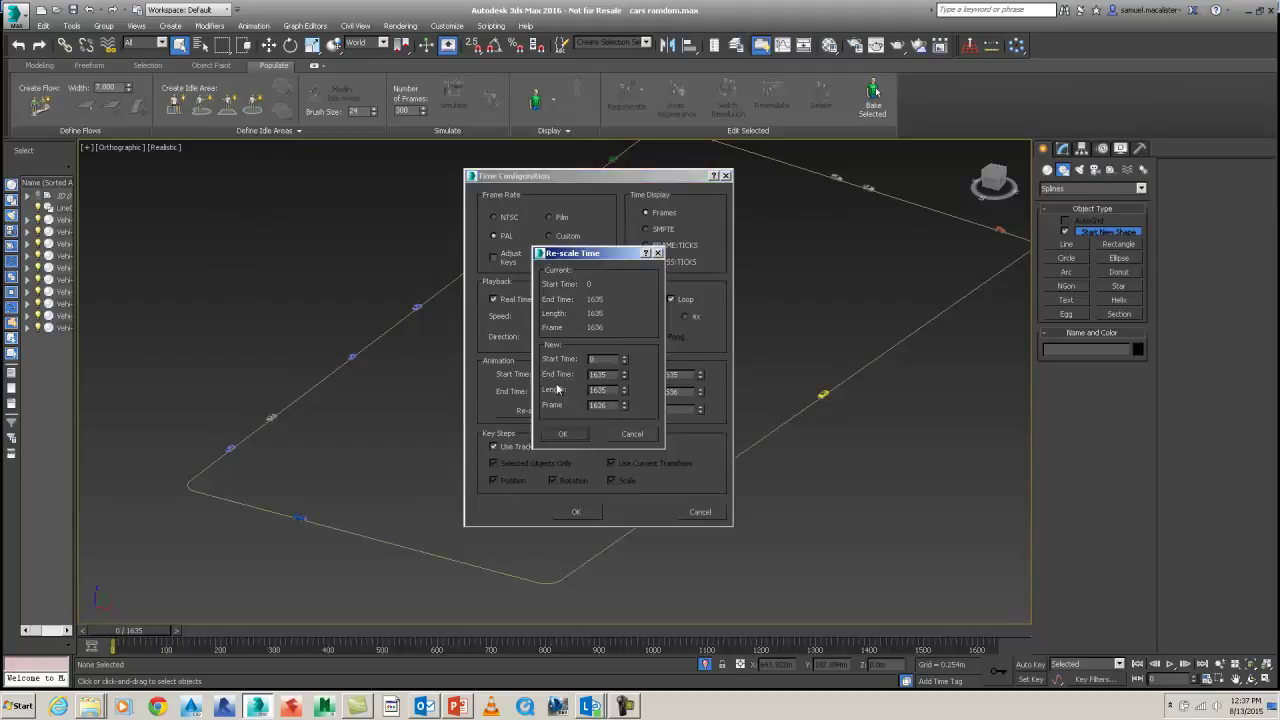
click(632, 434)
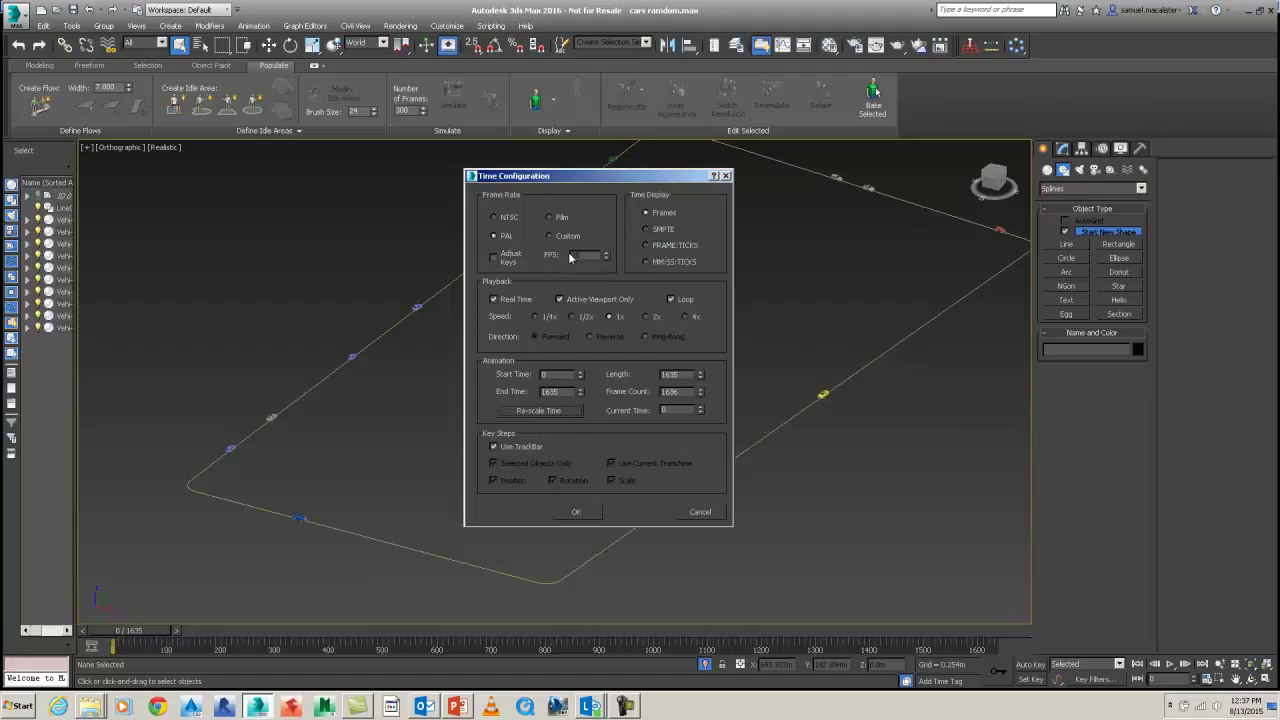
click(555, 217)
click(507, 238)
Dismiss the time settings changes and play the animation, following the cars along the road.
click(700, 511)
middle_drag(716, 555, 709, 517)
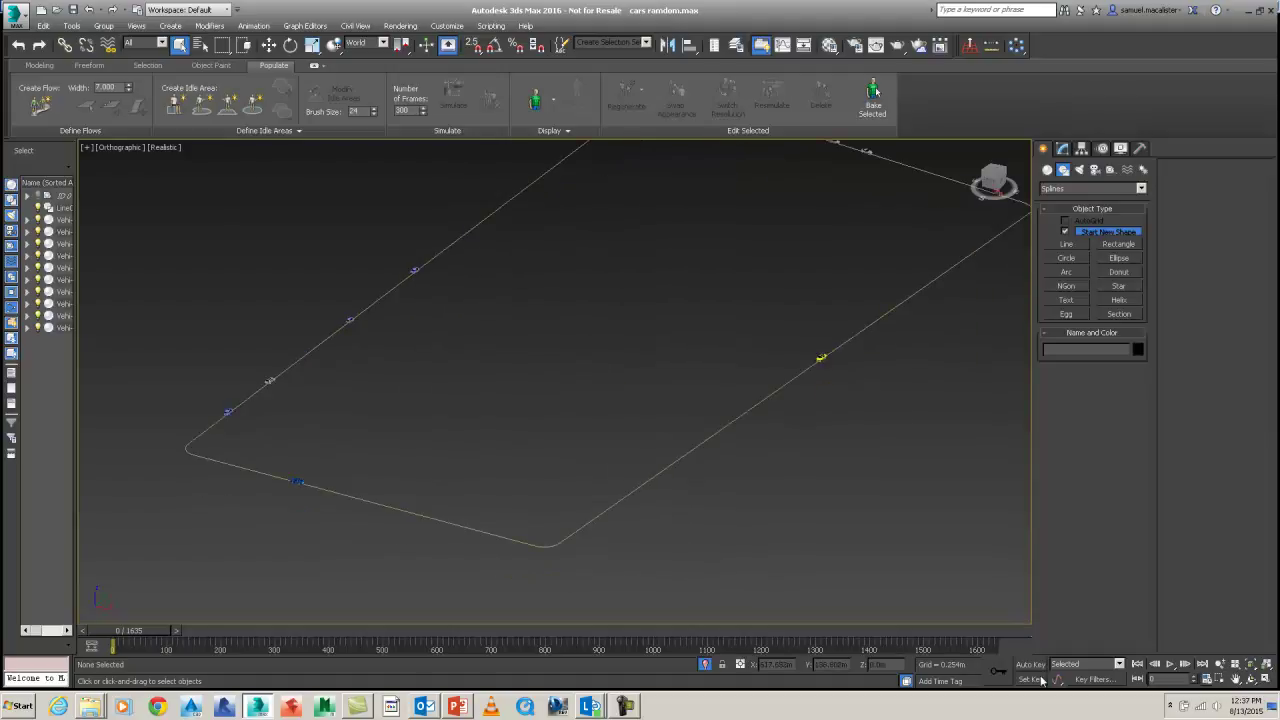
click(1168, 664)
middle_drag(763, 439, 742, 464)
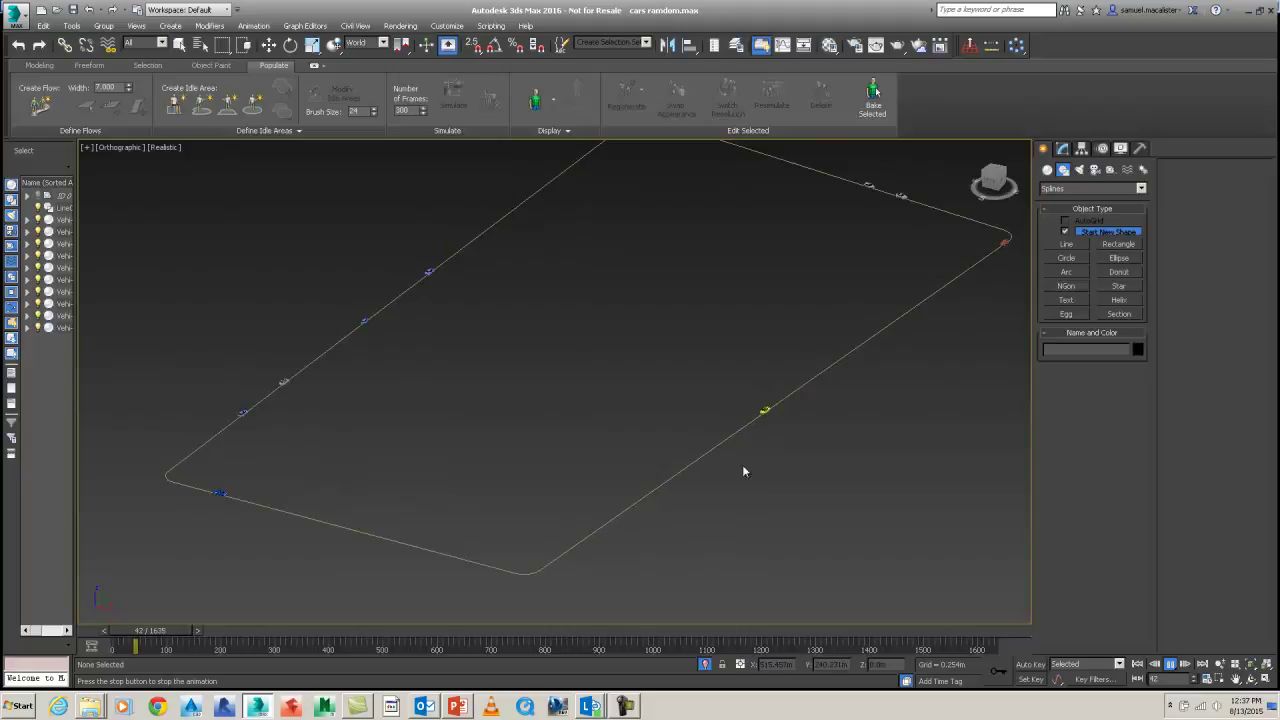
scroll(750, 440, up, 10)
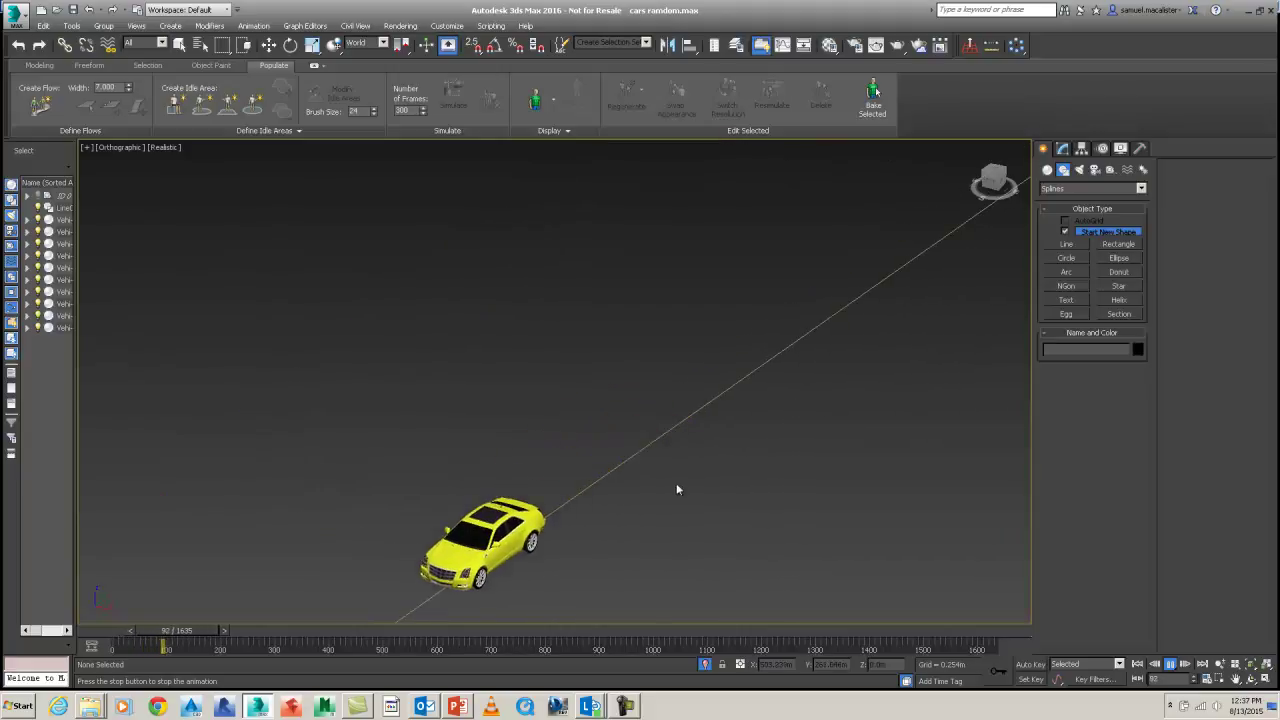
scroll(666, 474, down, 10)
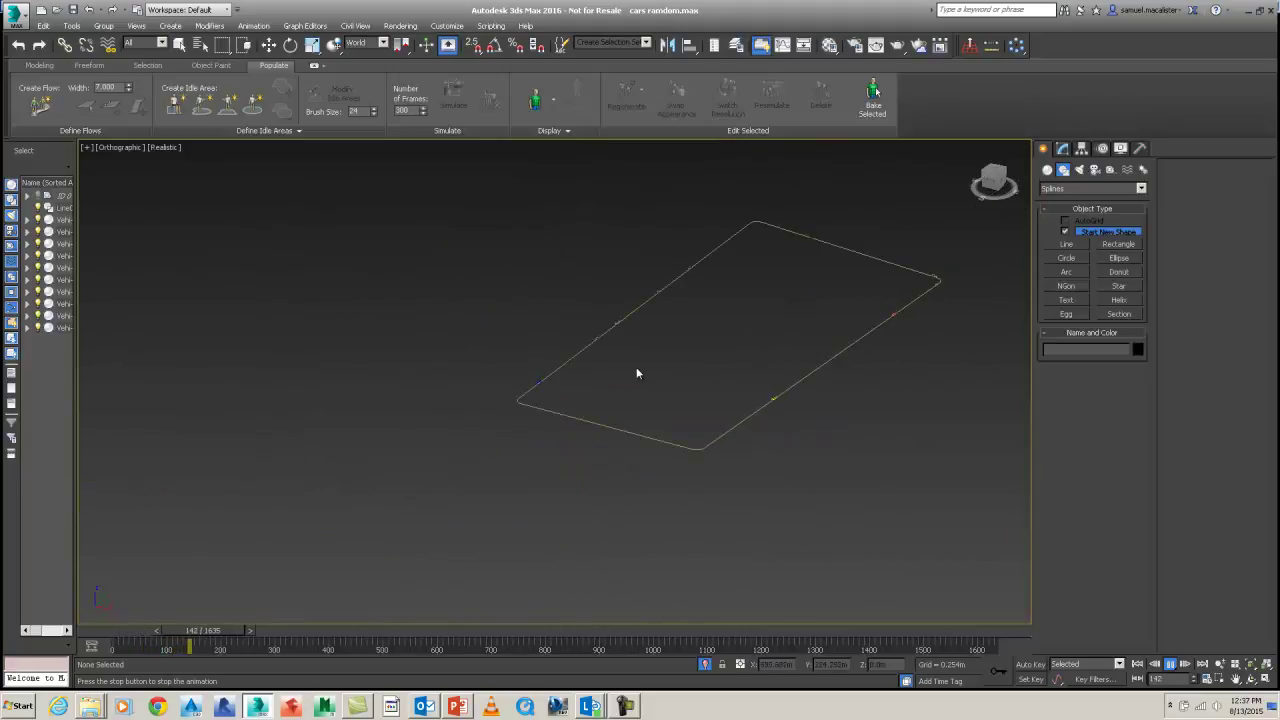
scroll(700, 460, up, 10)
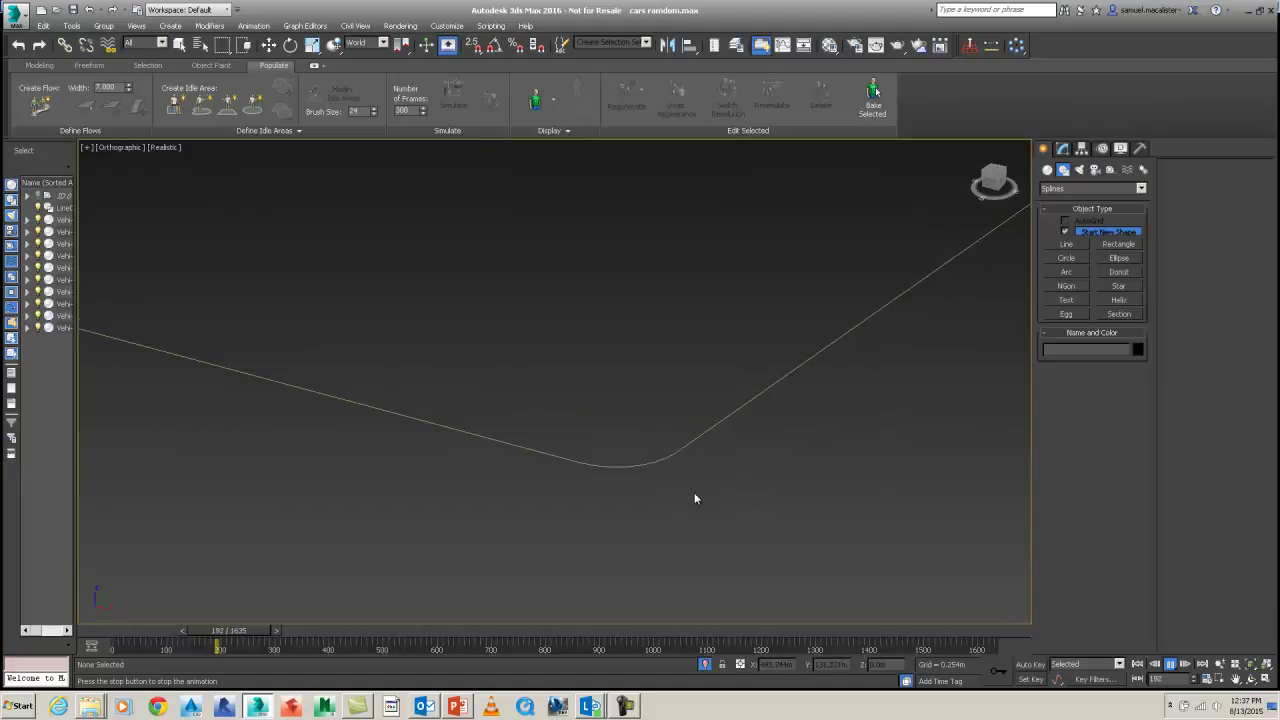
middle_drag(694, 482, 674, 500)
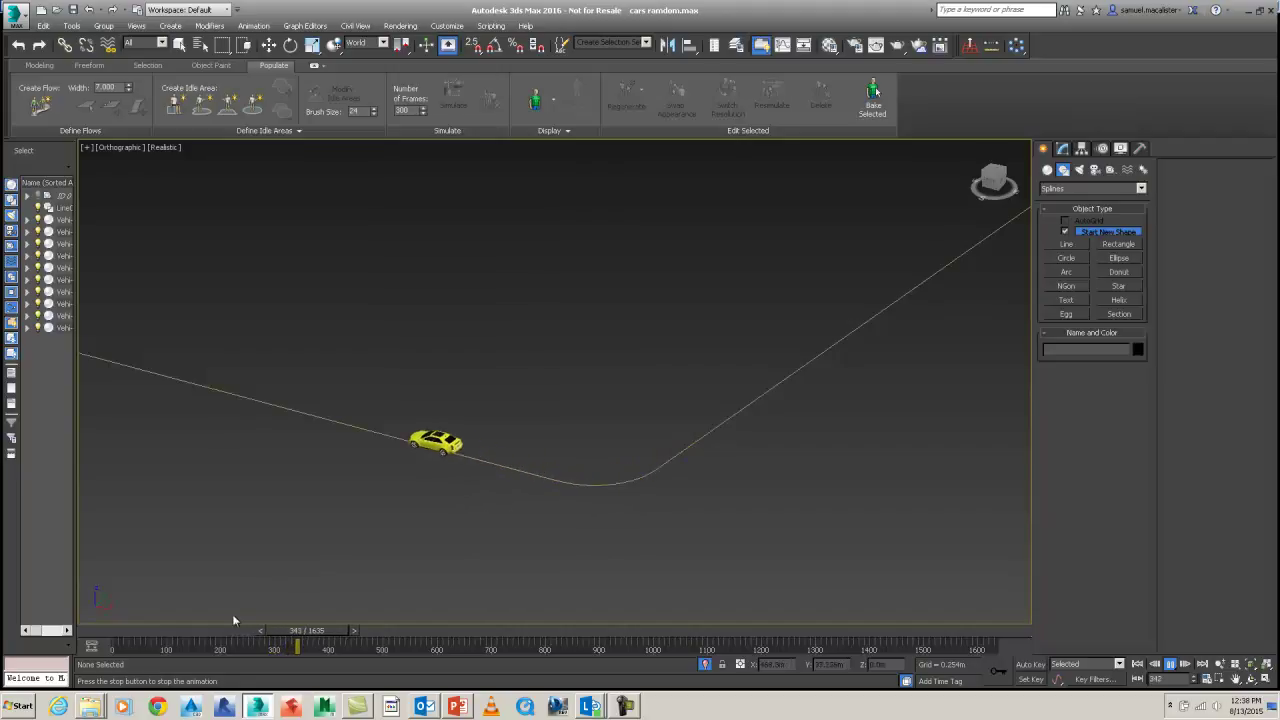
Stop playback at frame 405 and zoom in close on one car.
click(1169, 664)
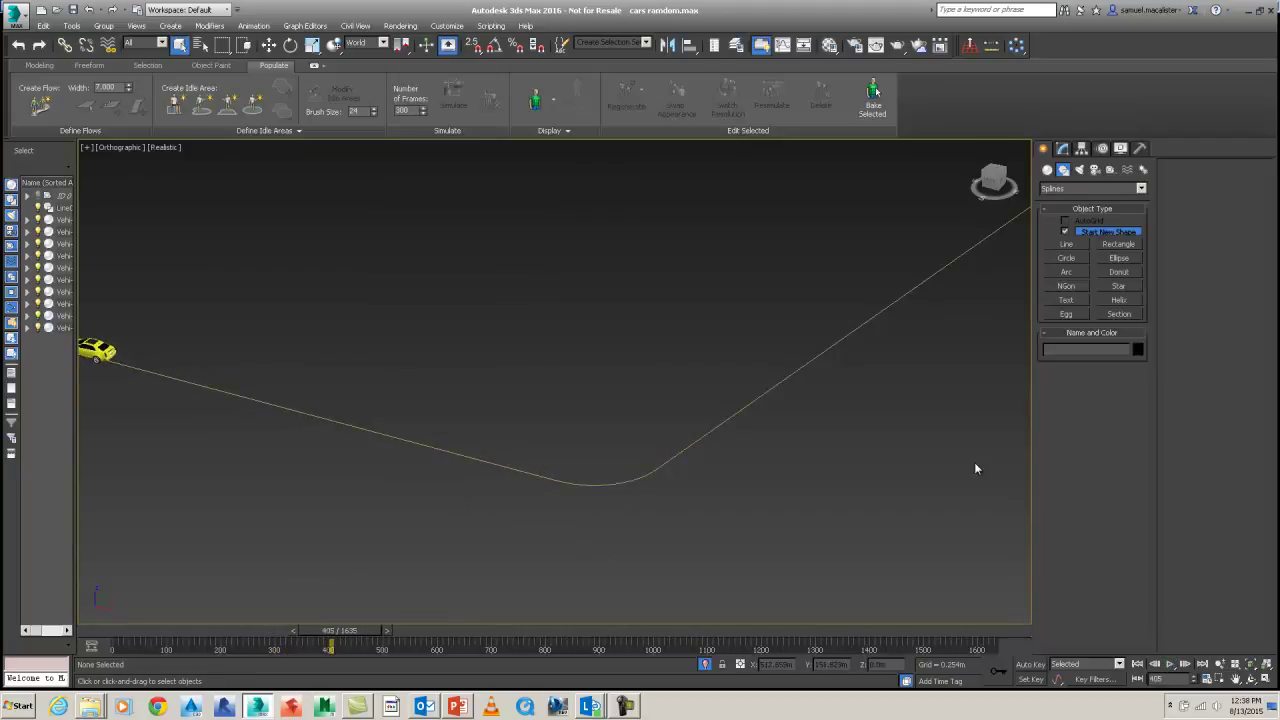
scroll(936, 488, down, 5)
middle_drag(936, 488, 714, 414)
scroll(777, 449, down, 3)
scroll(726, 400, up, 4)
scroll(720, 395, up, 8)
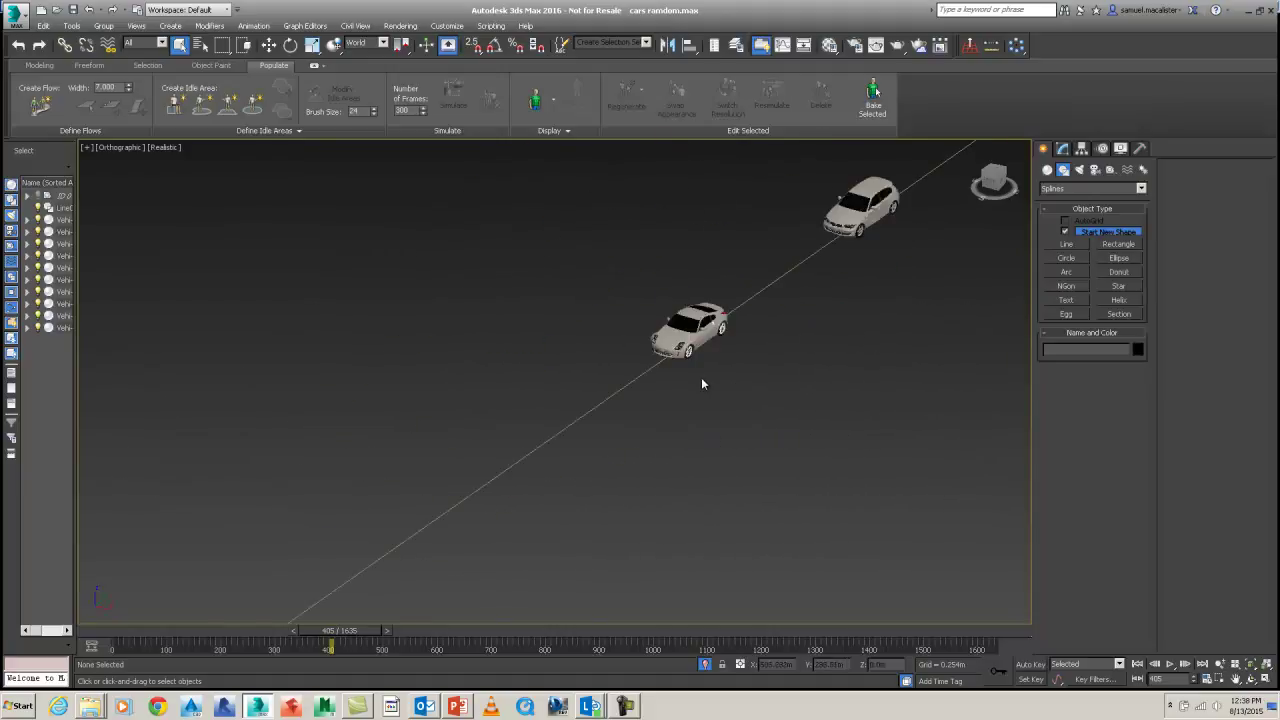
Open the Material Editor and pick the Nissan car's material into an empty slot.
click(829, 45)
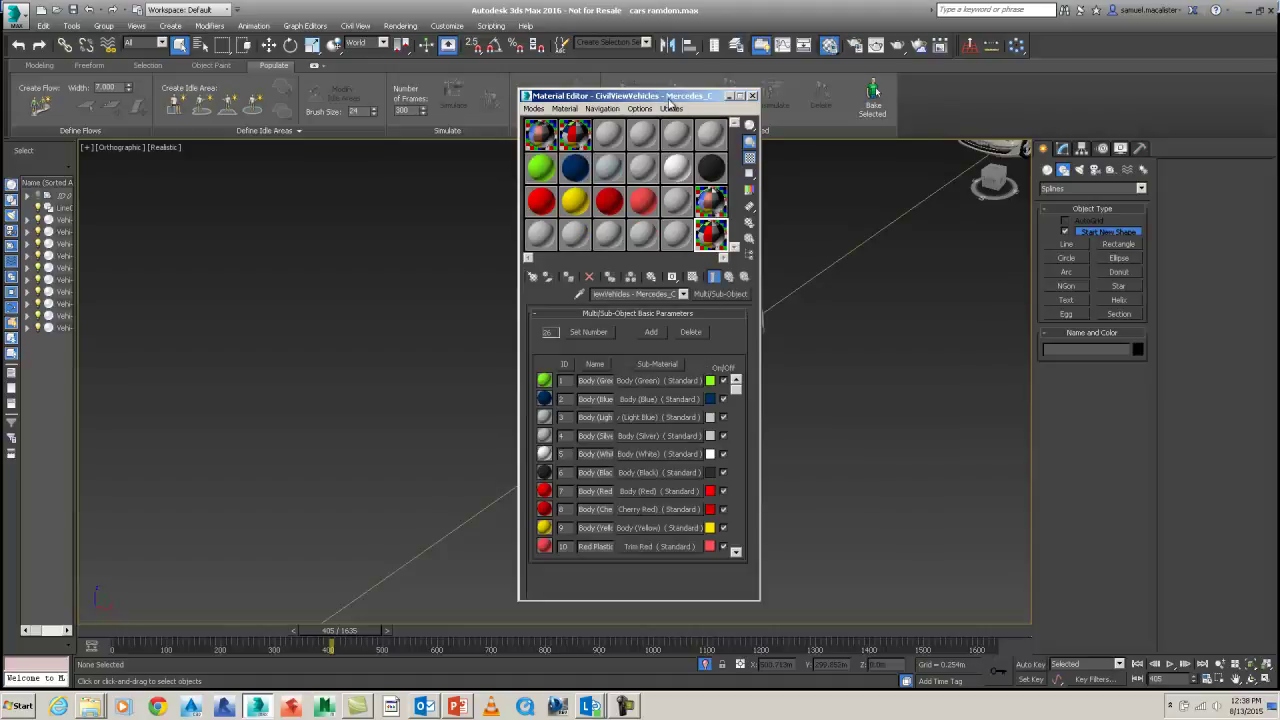
drag(670, 104, 310, 117)
click(250, 150)
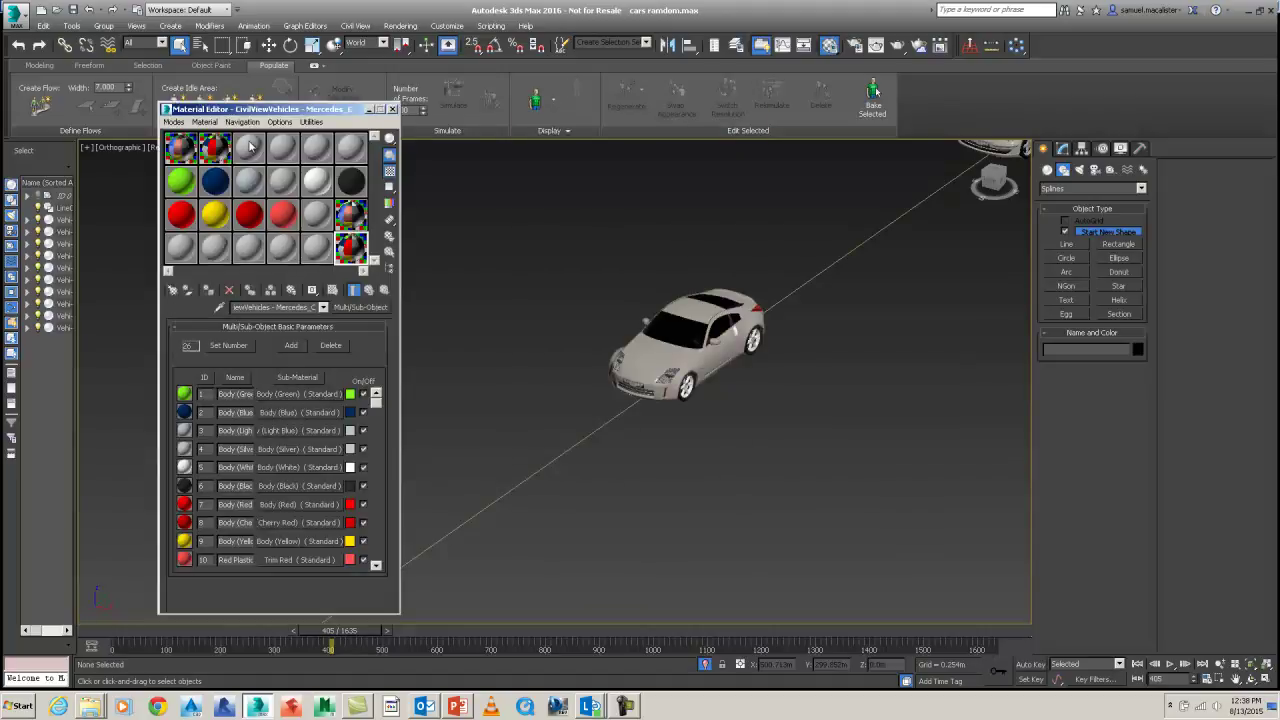
click(219, 308)
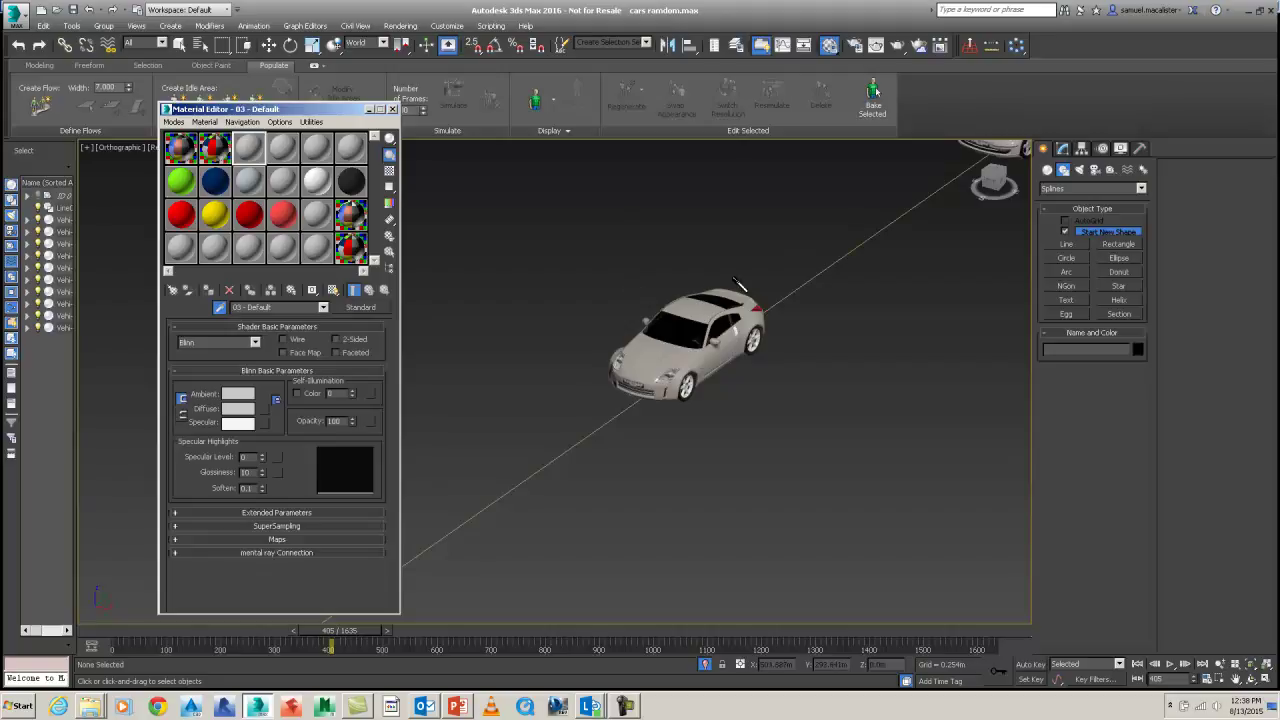
click(692, 295)
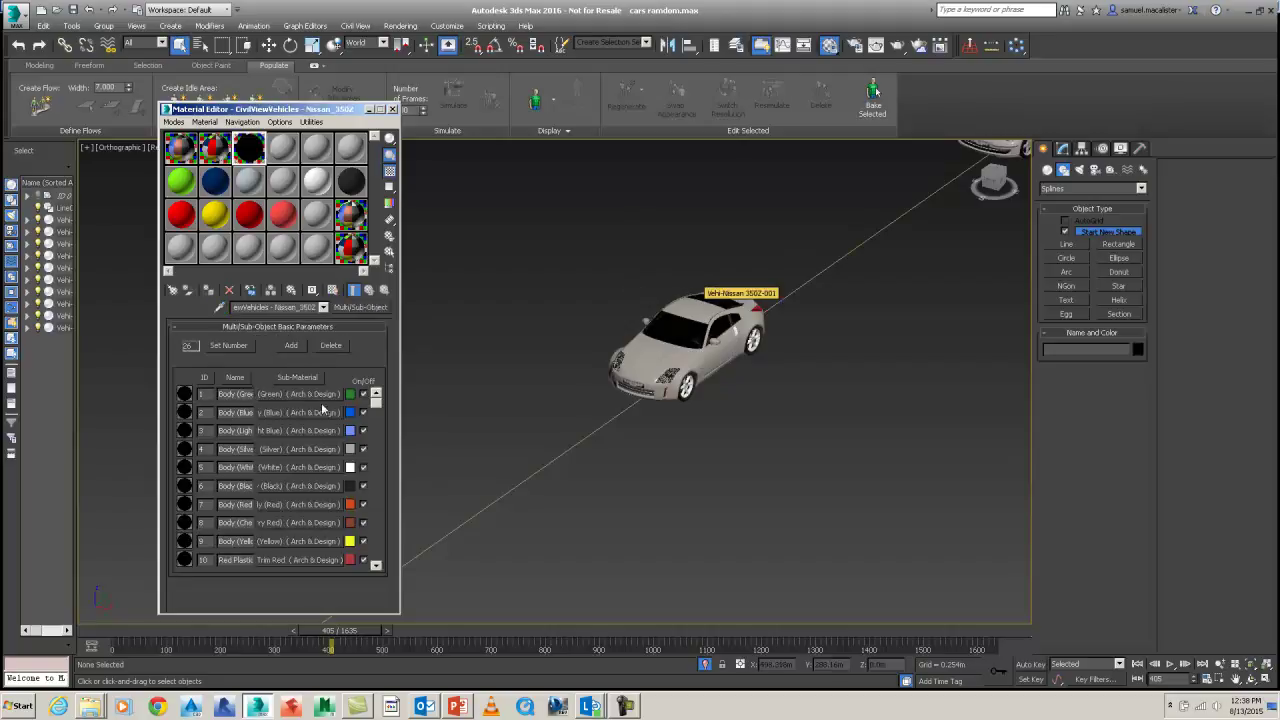
Compare with the Mercedes slot, return to the Nissan's Arch & Design material, and frame the Nissan.
click(214, 148)
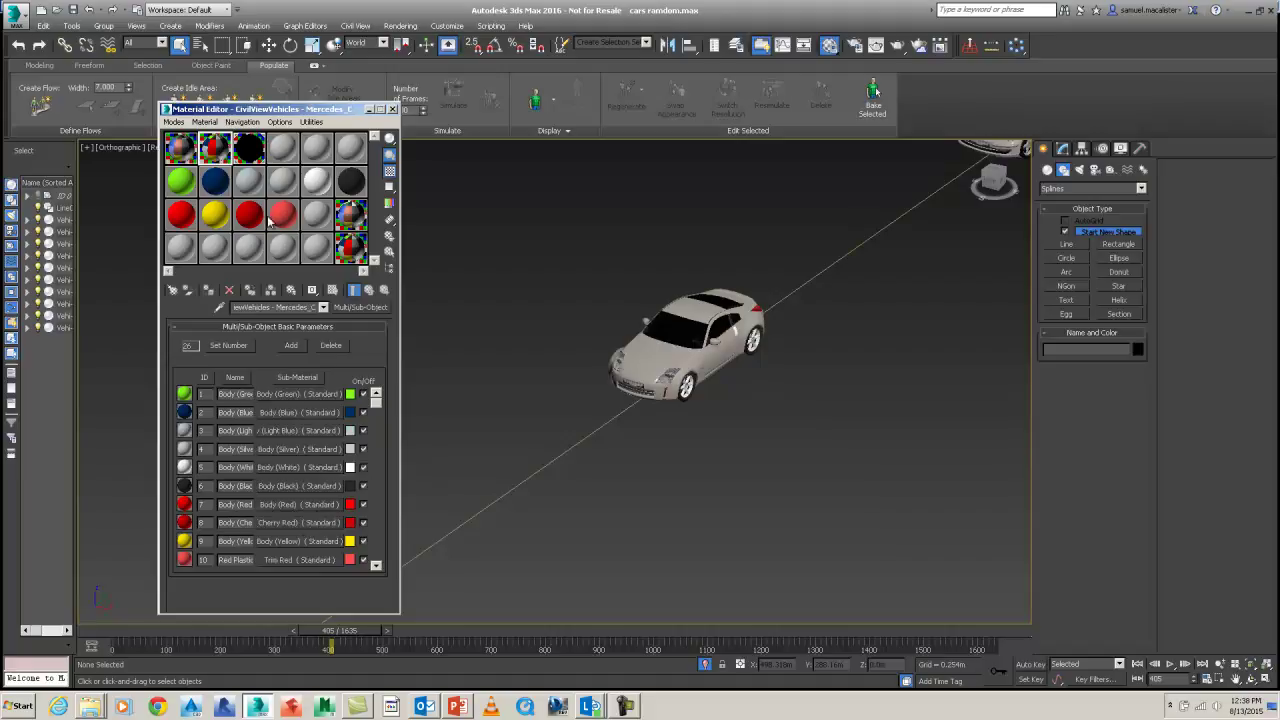
click(249, 148)
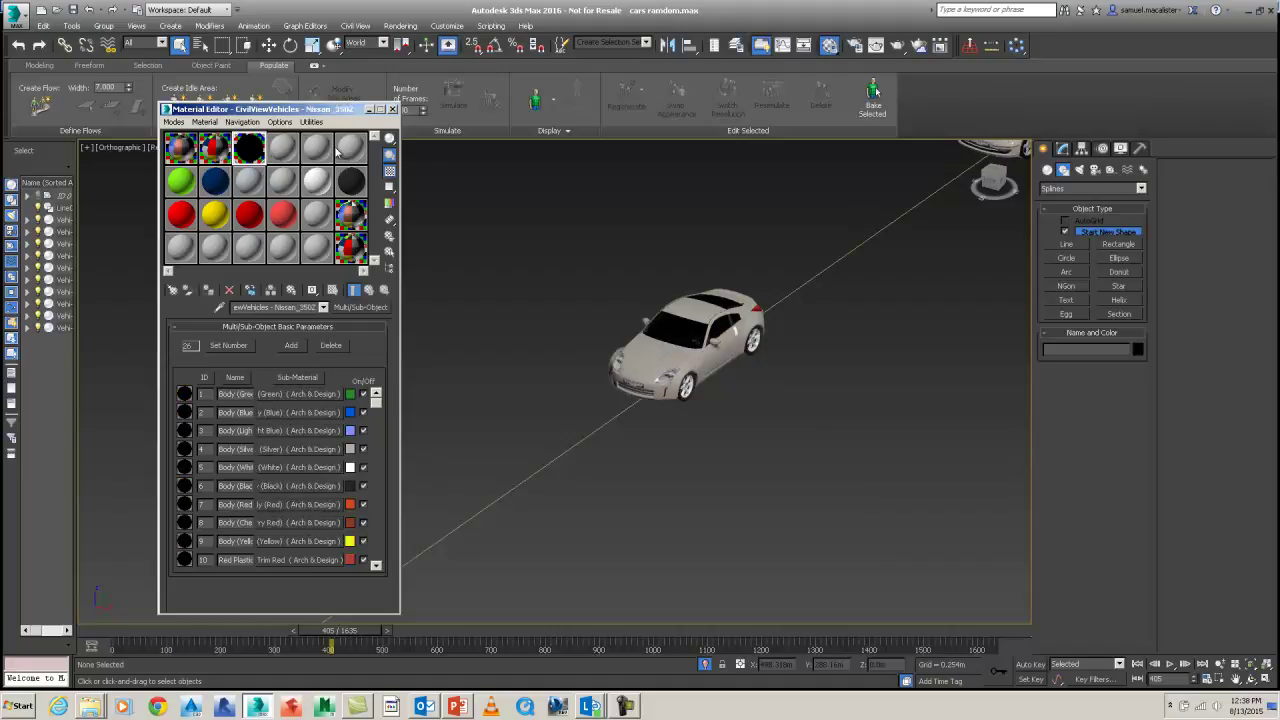
key(z)
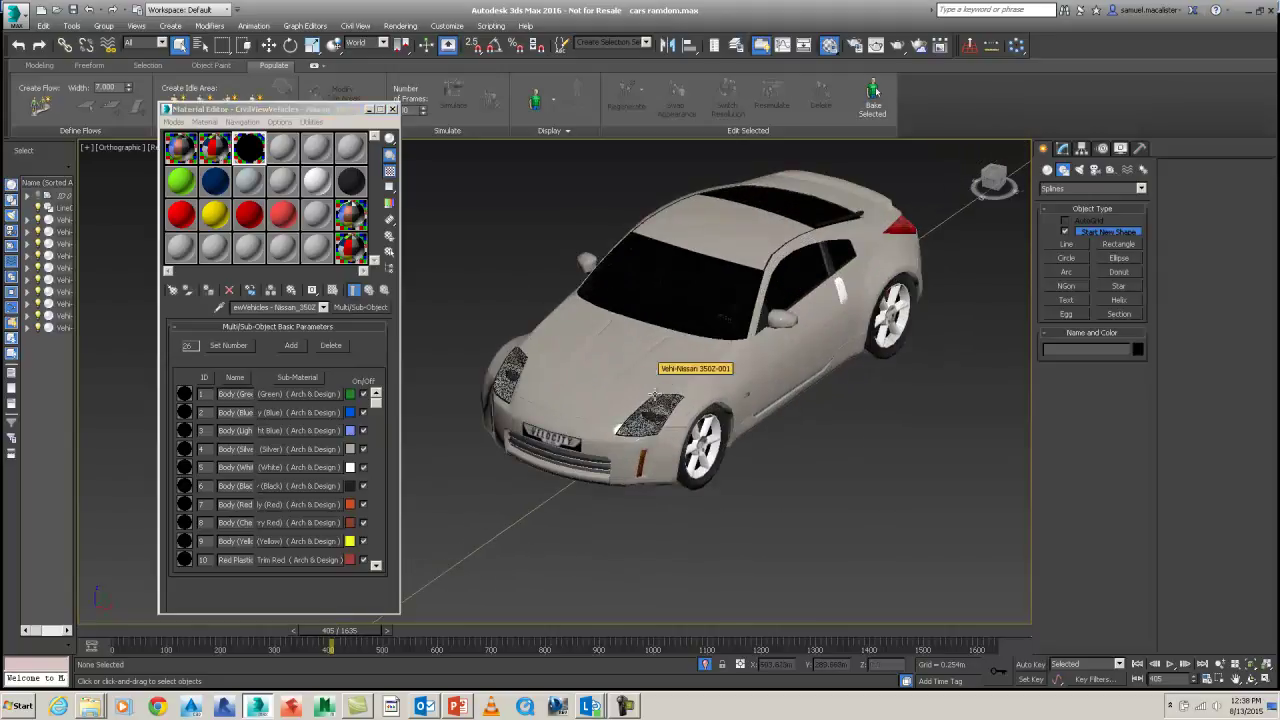
scroll(653, 397, up, 3)
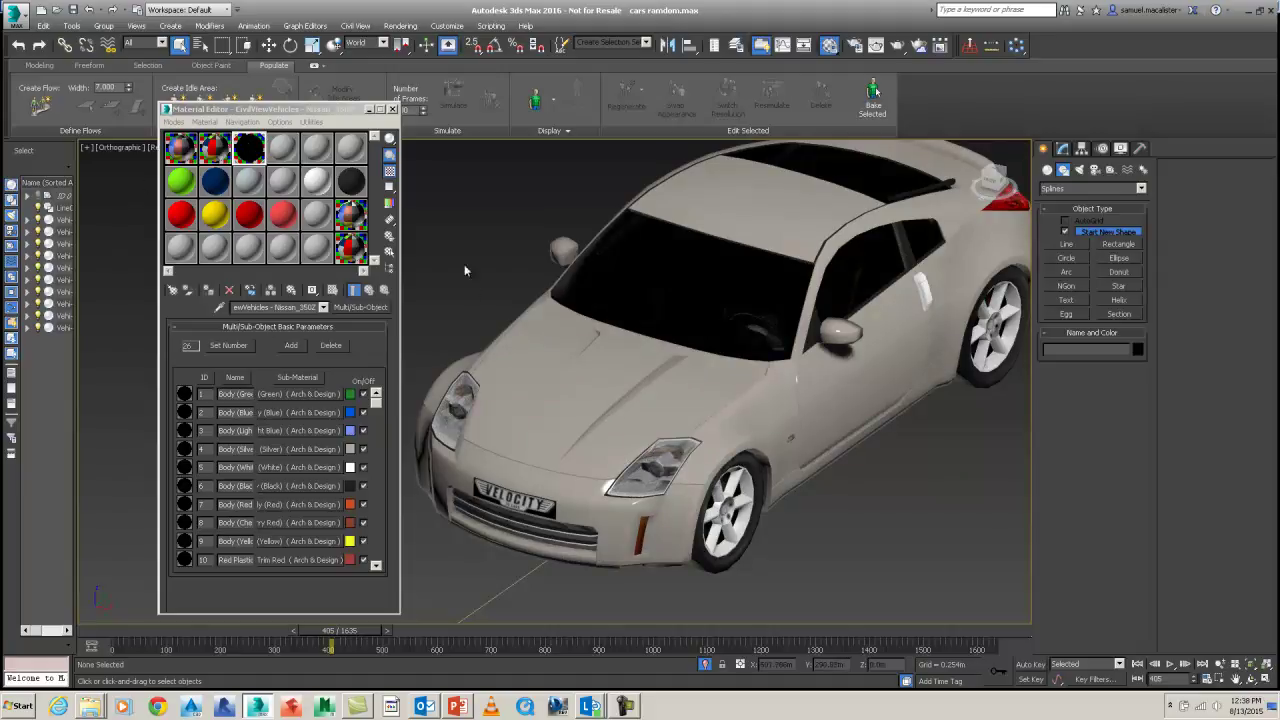
middle_drag(464, 270, 508, 313)
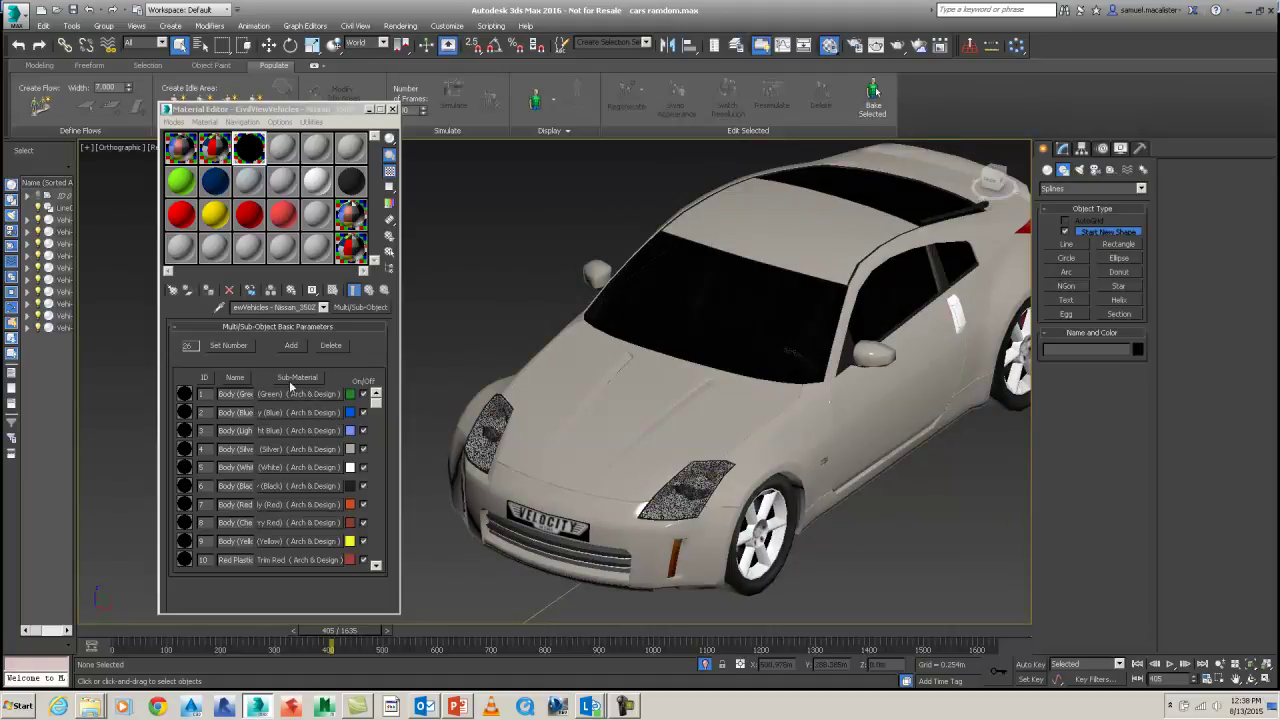
click(483, 27)
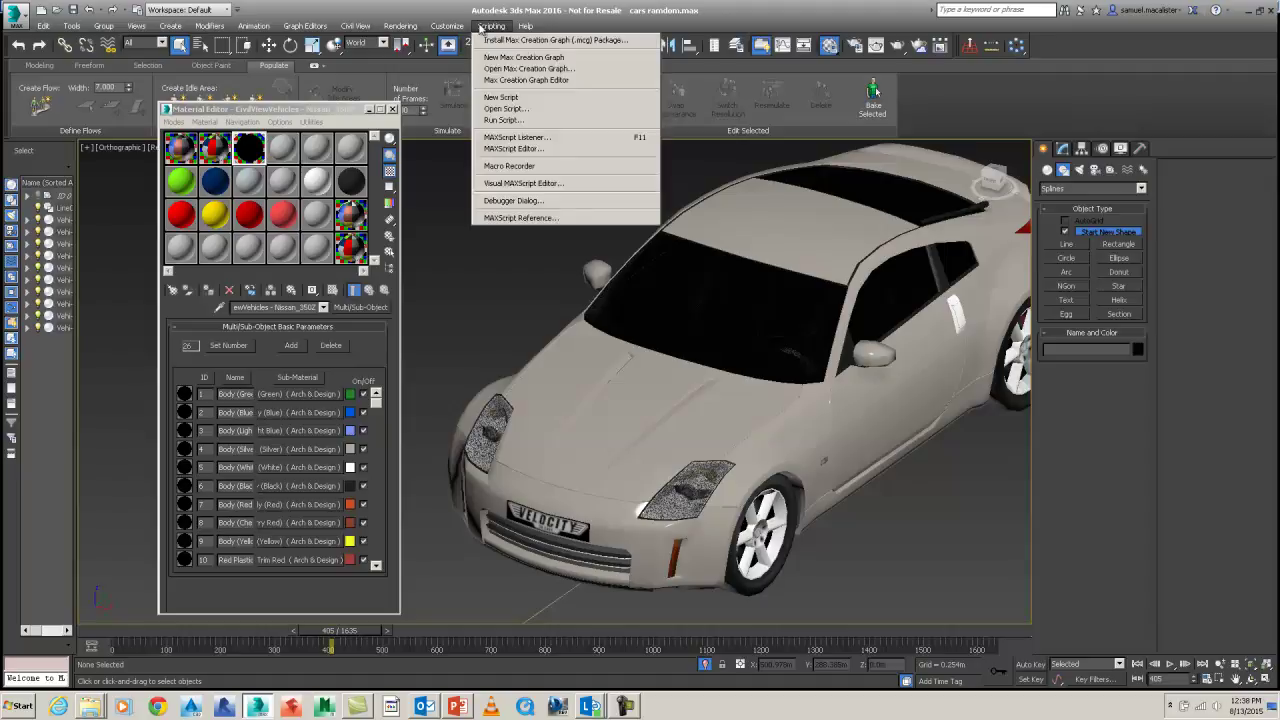
Run the Material Convert.ms script from D:\AU data\3ds max.
click(504, 110)
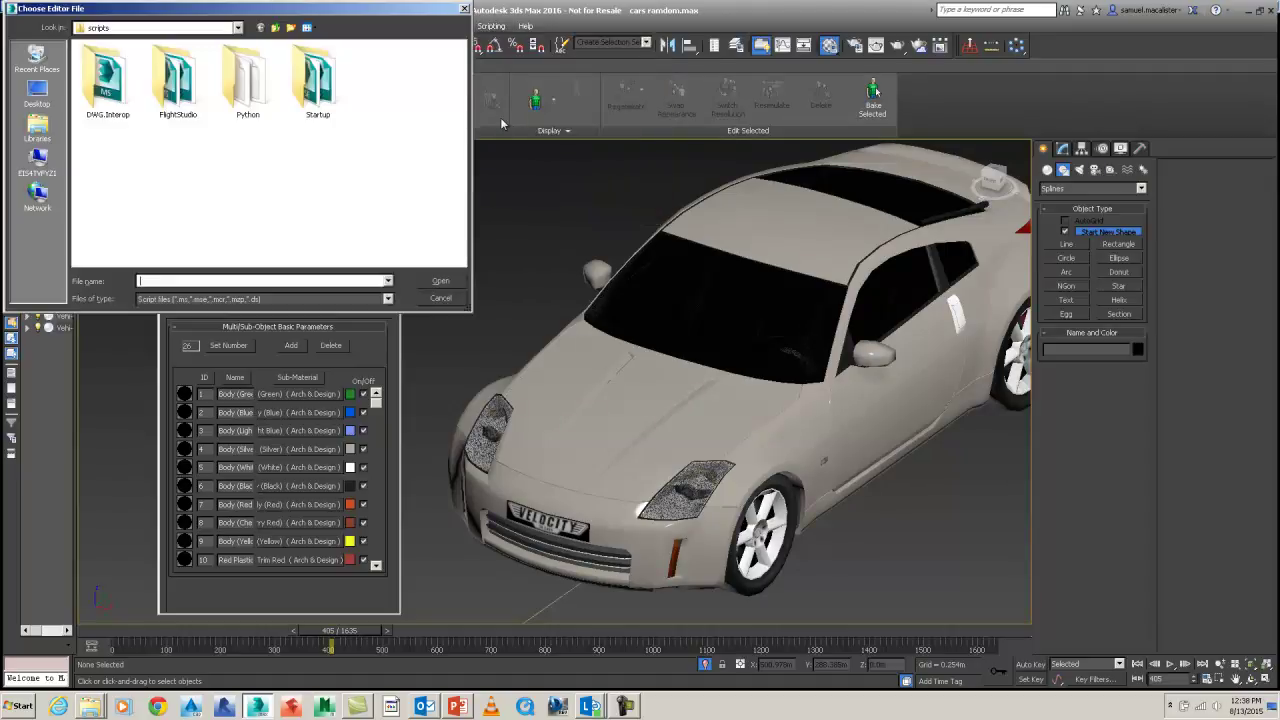
click(107, 30)
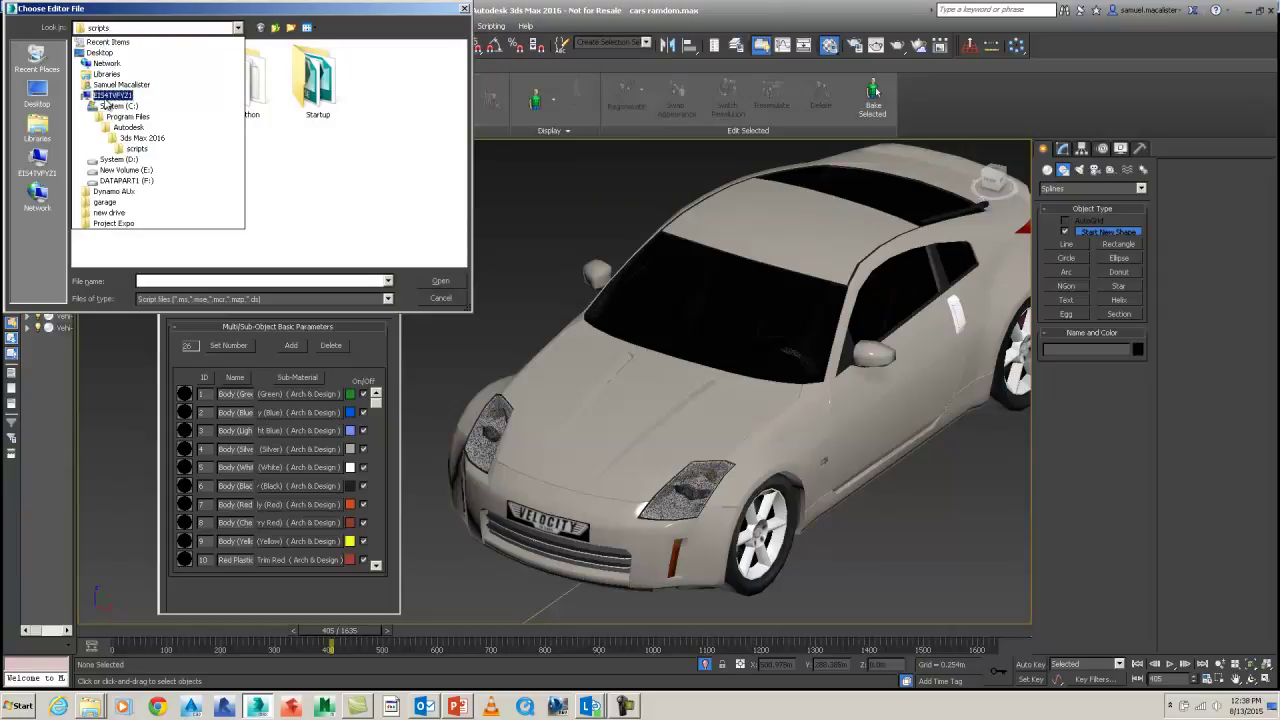
click(118, 159)
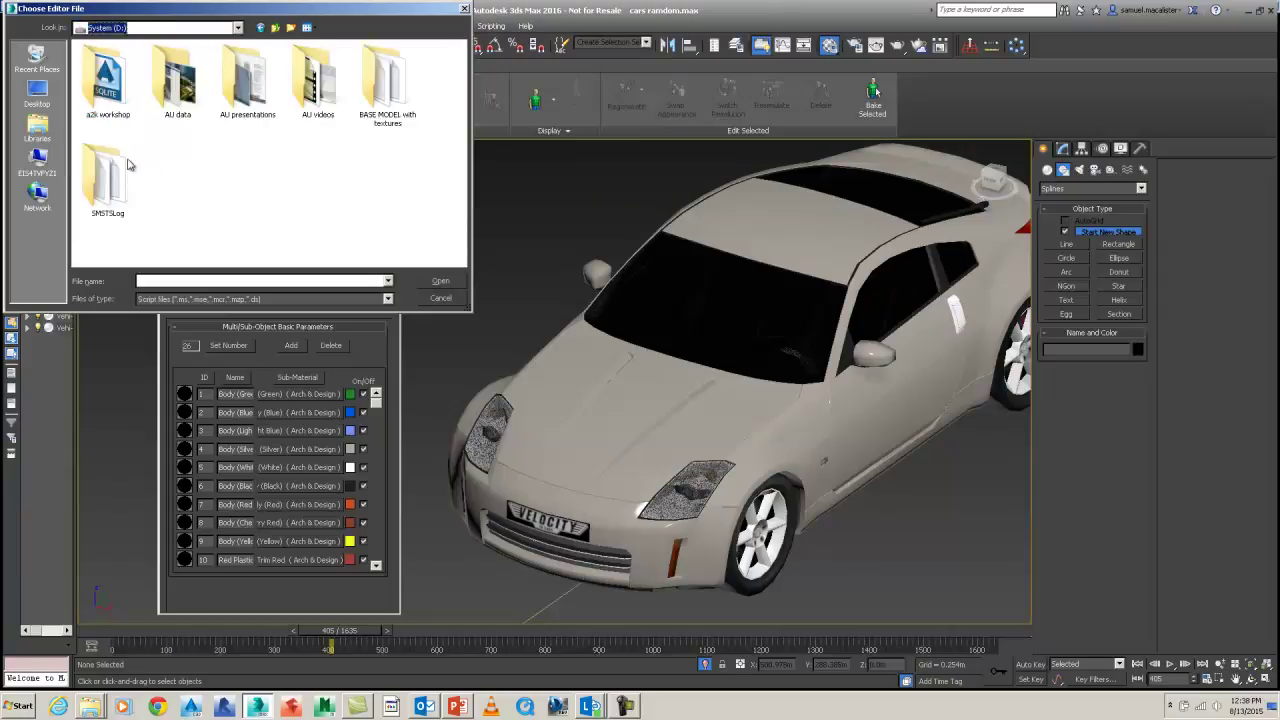
double_click(194, 86)
double_click(157, 80)
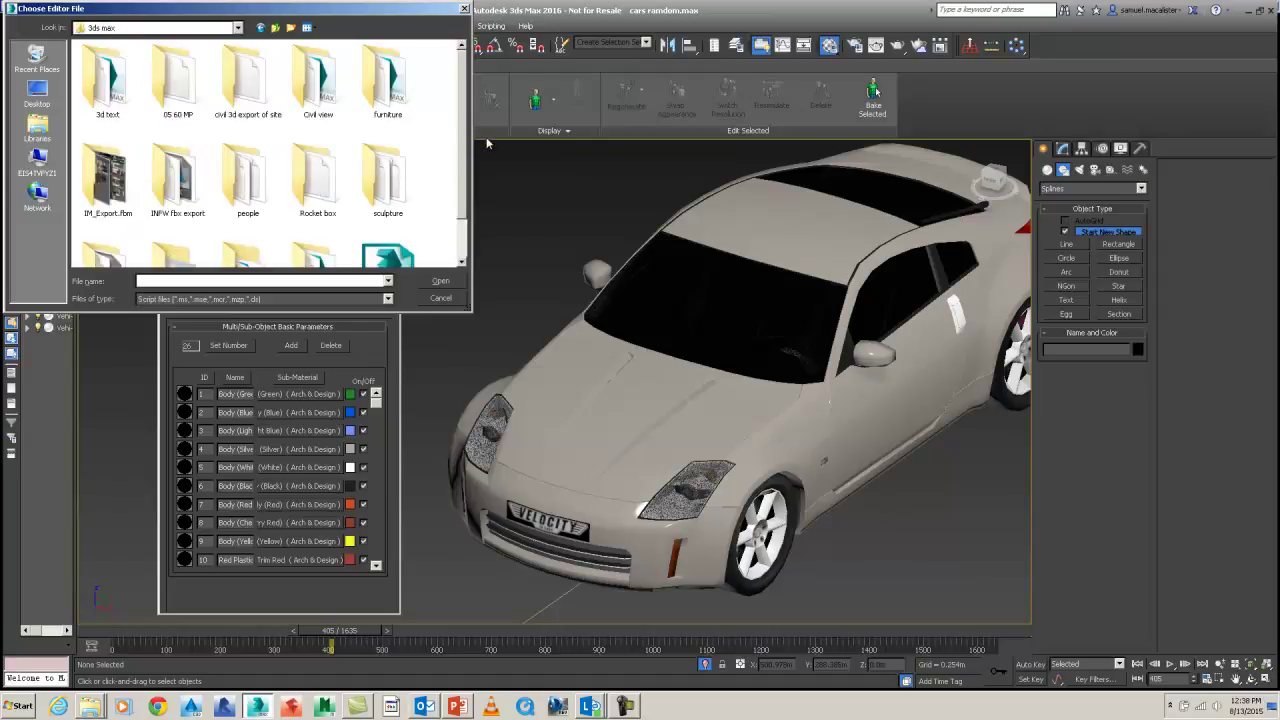
drag(464, 136, 464, 213)
click(382, 225)
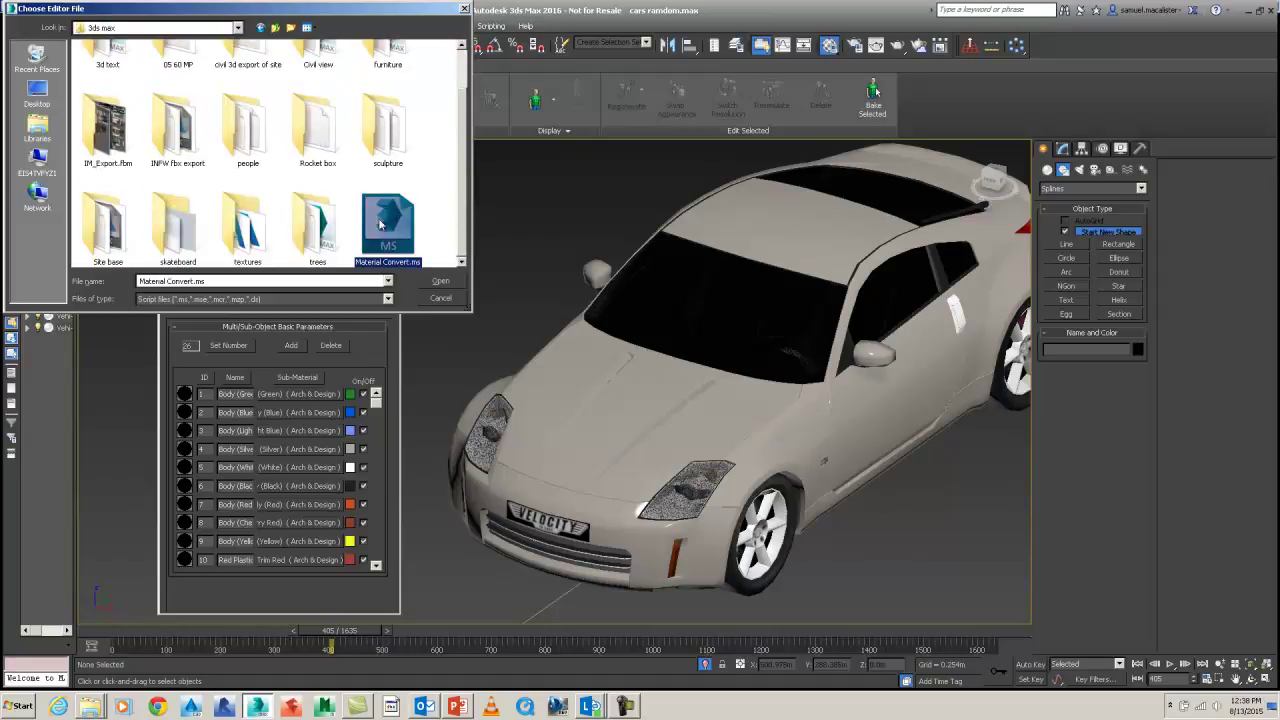
click(439, 282)
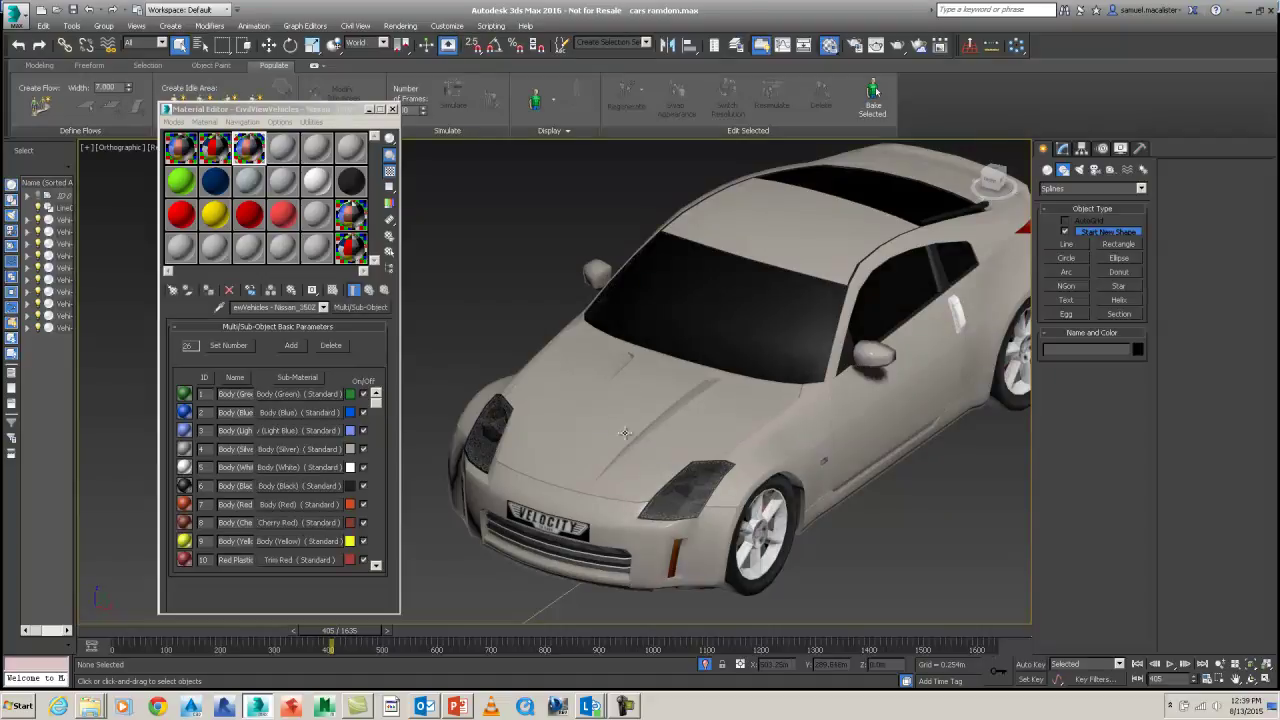
Select the BMW 1 Series car and pick its material into a fourth empty slot.
alt+middle_drag(622, 432, 663, 441)
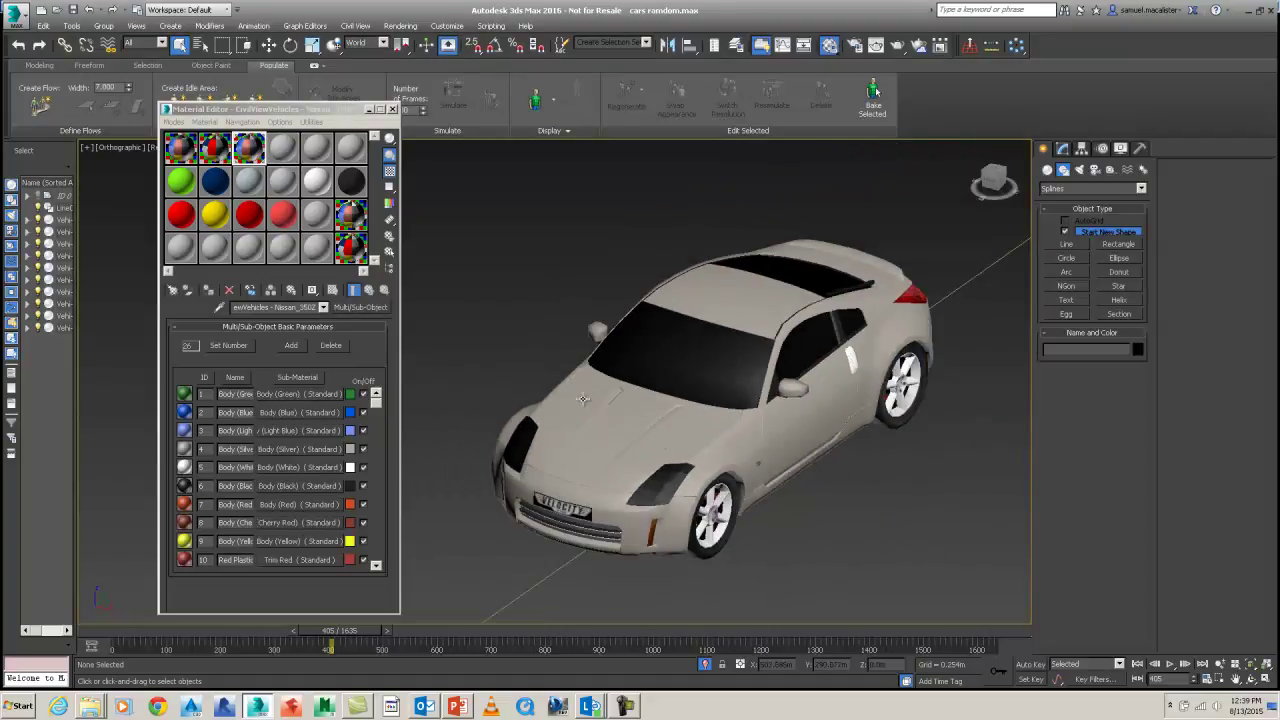
scroll(647, 485, down, 5)
scroll(651, 491, up, 6)
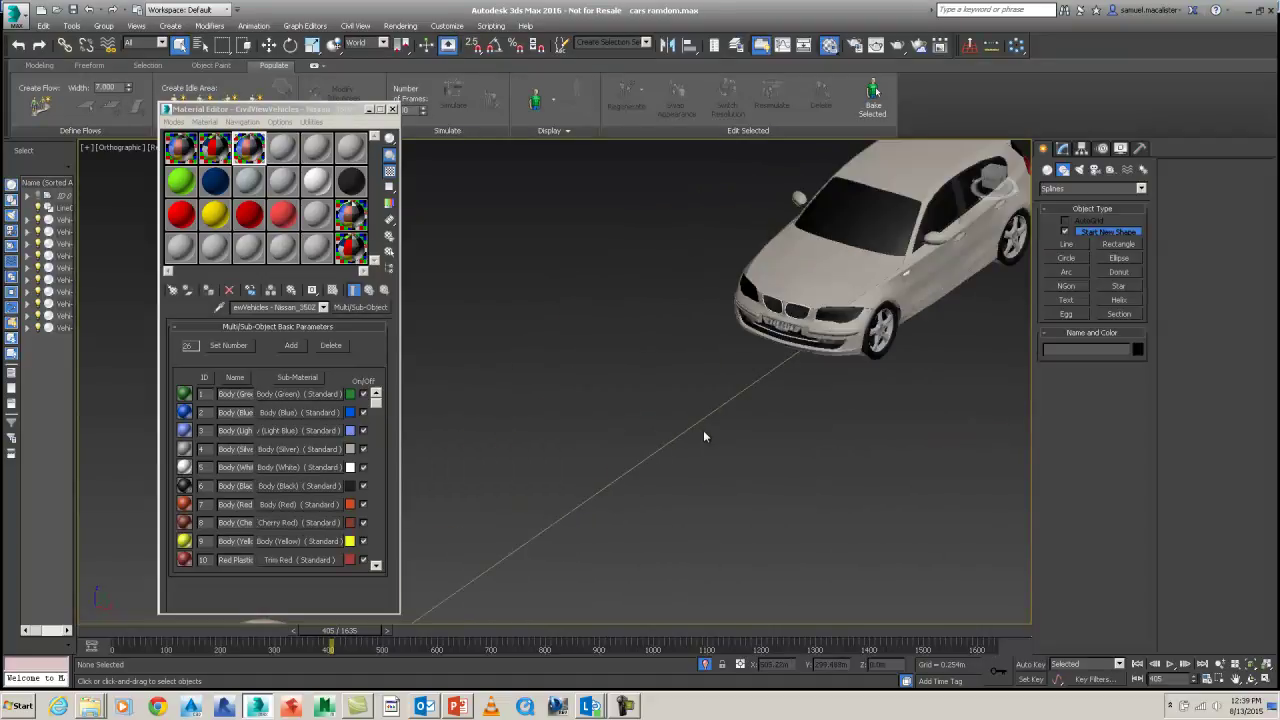
click(810, 292)
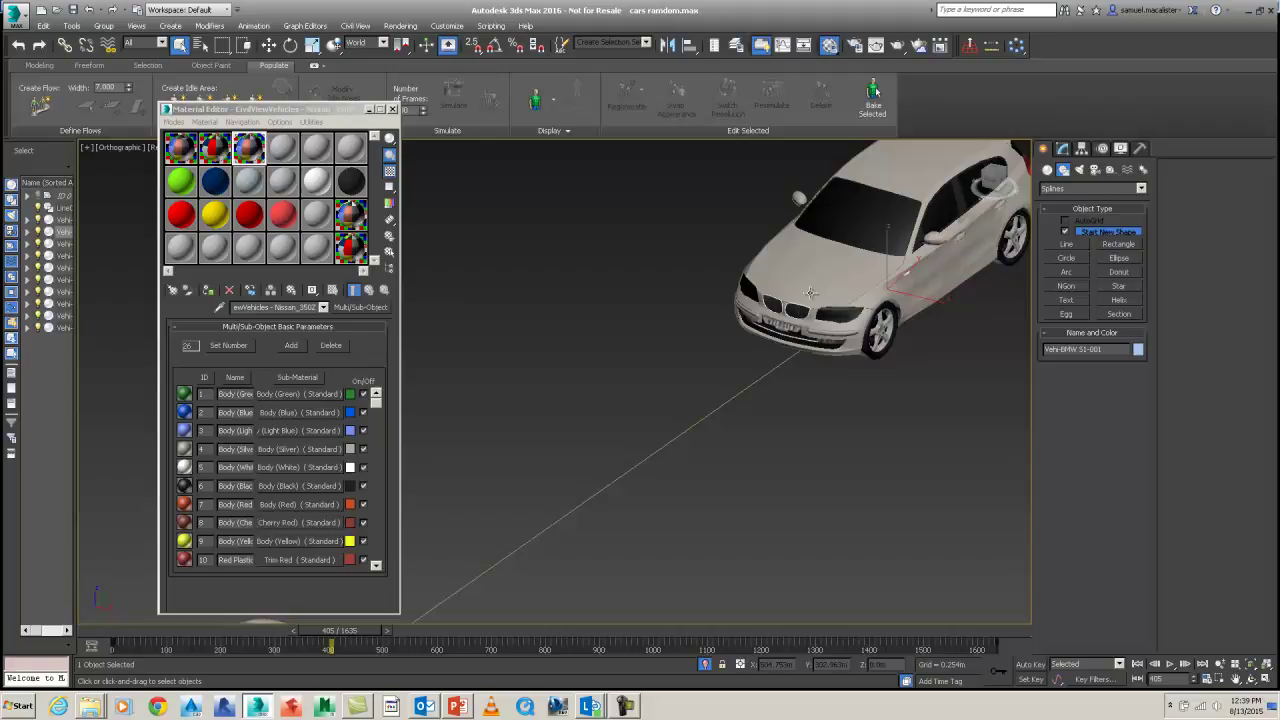
click(283, 150)
click(889, 278)
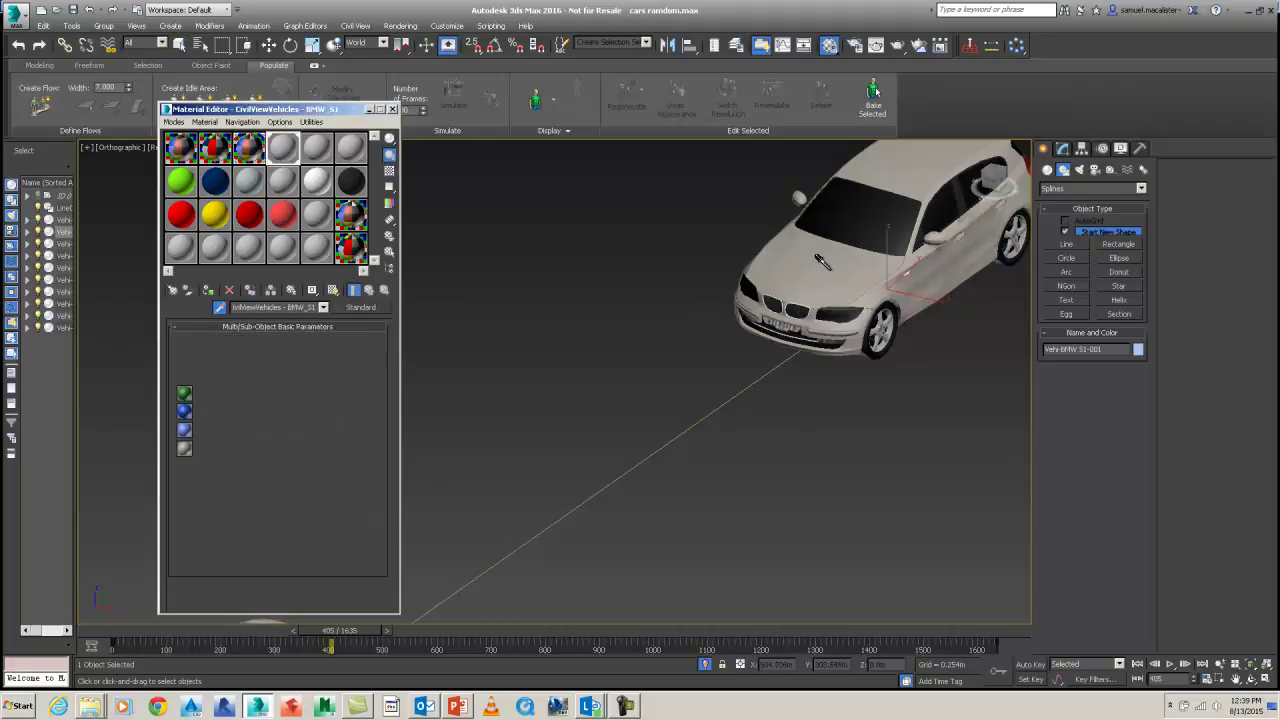
Zoom and pan out to frame the whole rectangular road spline.
scroll(691, 466, down, 6)
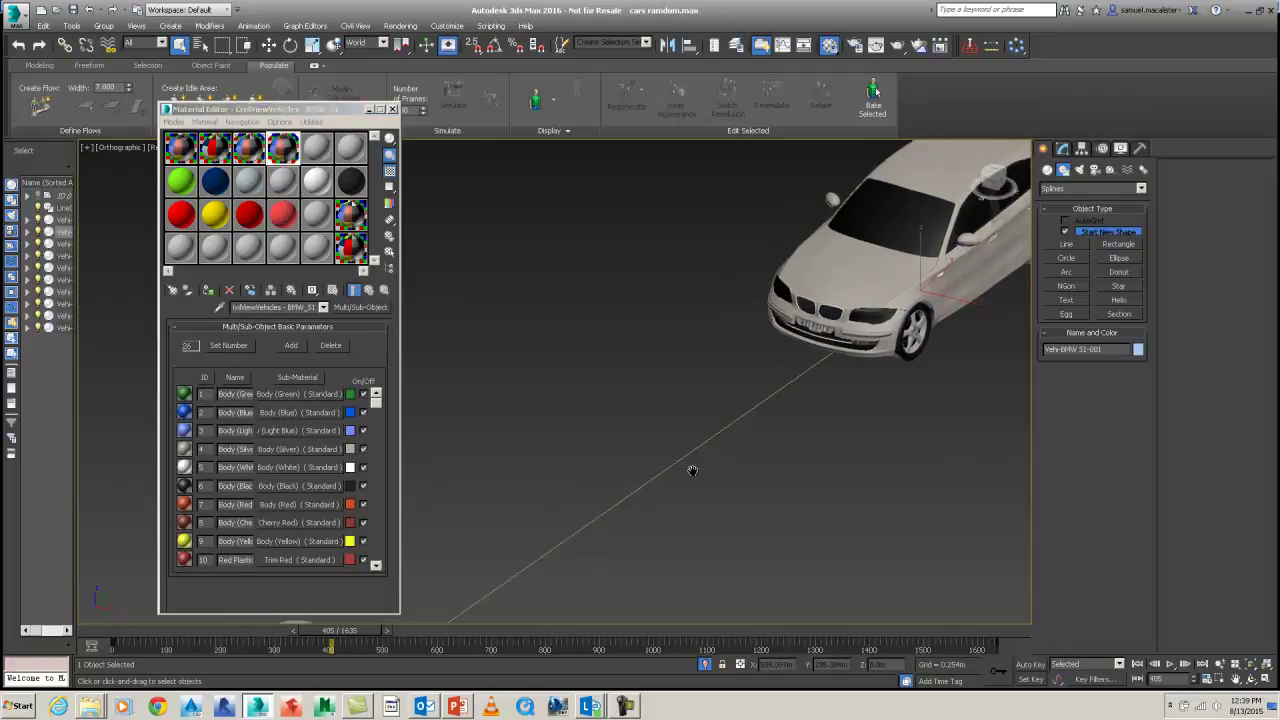
scroll(694, 474, up, 4)
middle_drag(677, 466, 754, 403)
scroll(874, 395, down, 2)
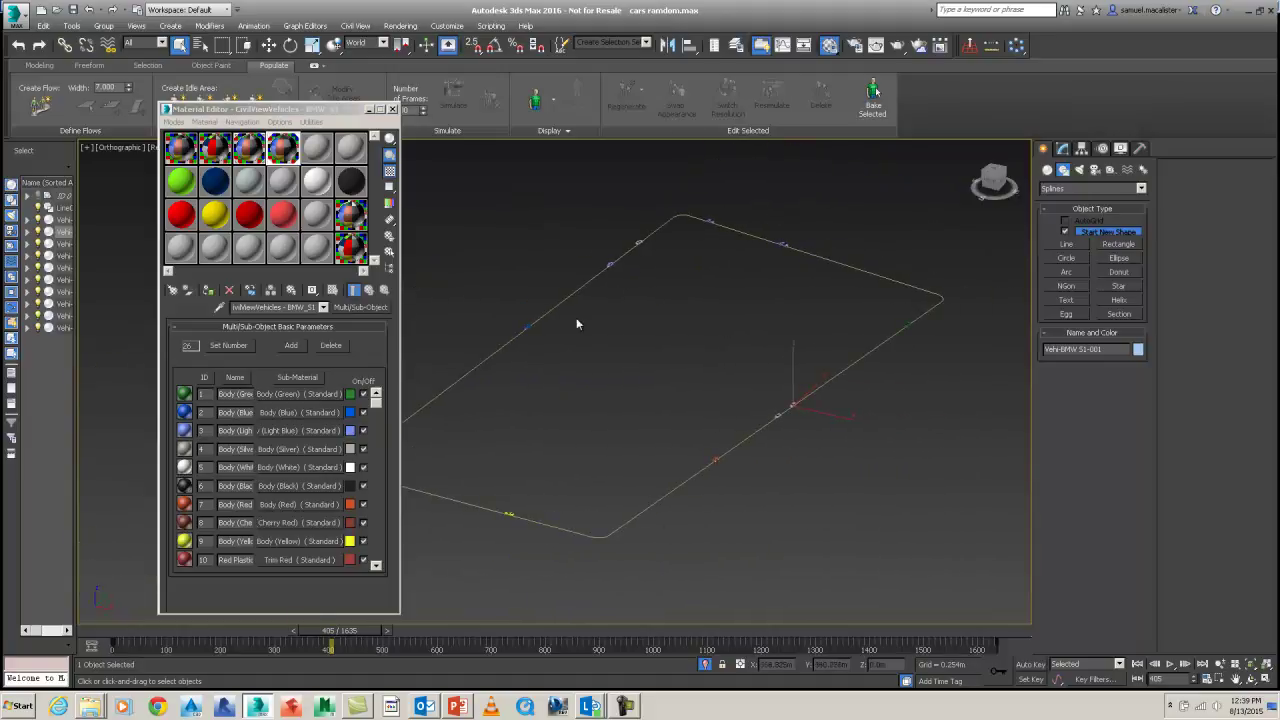
Close the Material Editor and move the time slider back to frame 361.
click(392, 110)
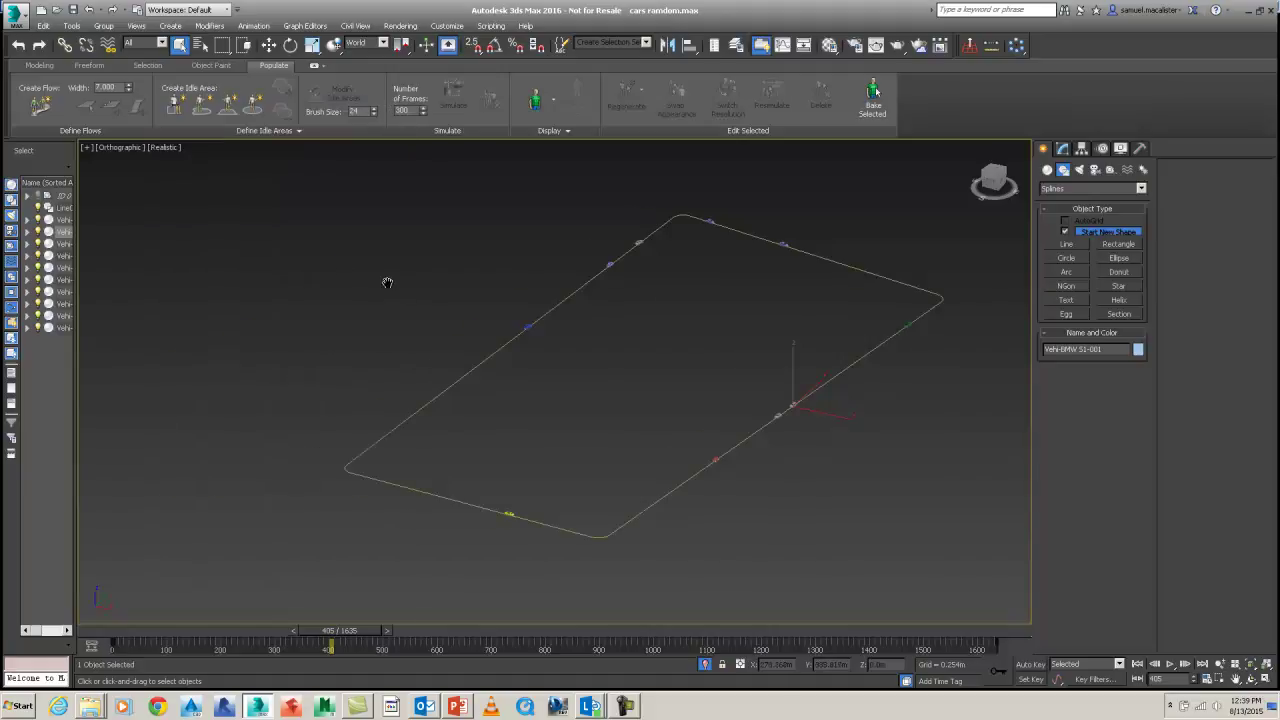
middle_drag(387, 282, 332, 272)
mouse_move(328, 638)
mouse_down()
mouse_move(390, 638)
mouse_move(306, 638)
mouse_up()
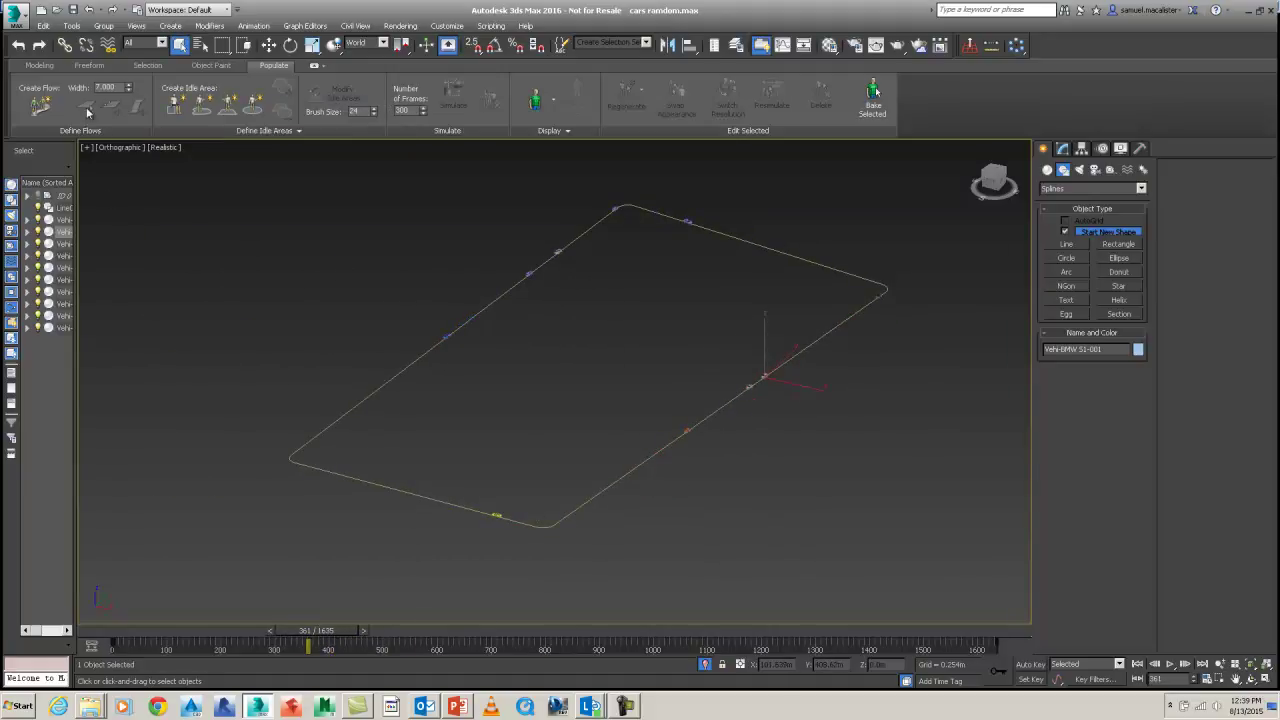
click(16, 16)
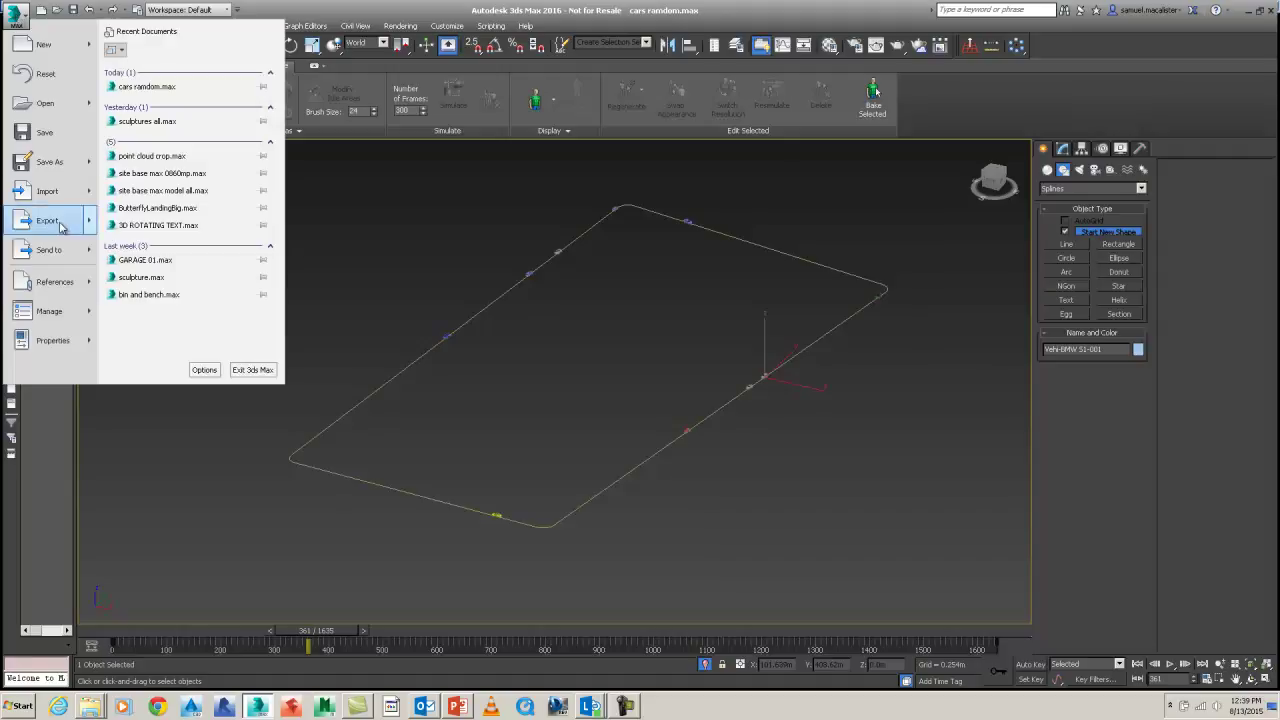
mouse_move(75, 220)
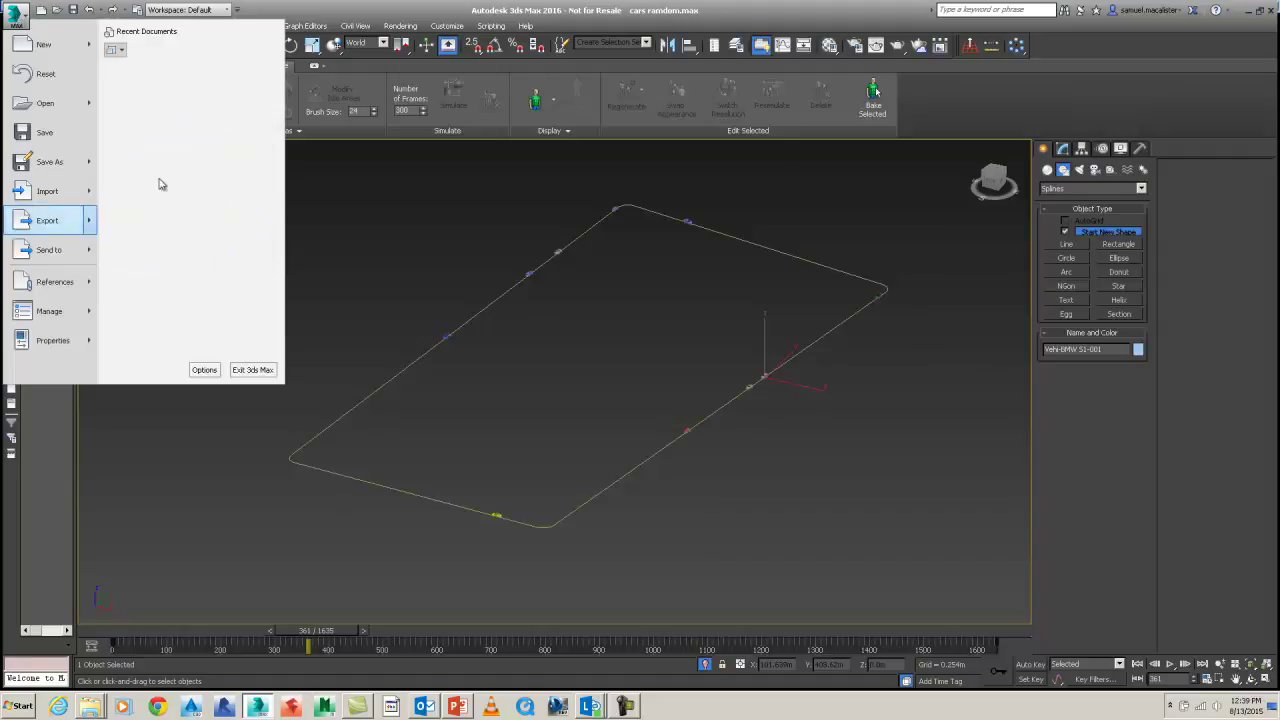
click(475, 163)
Marquee-select the scene, then deselect the road spline so only the 30 cars remain selected.
scroll(400, 250, down, 2)
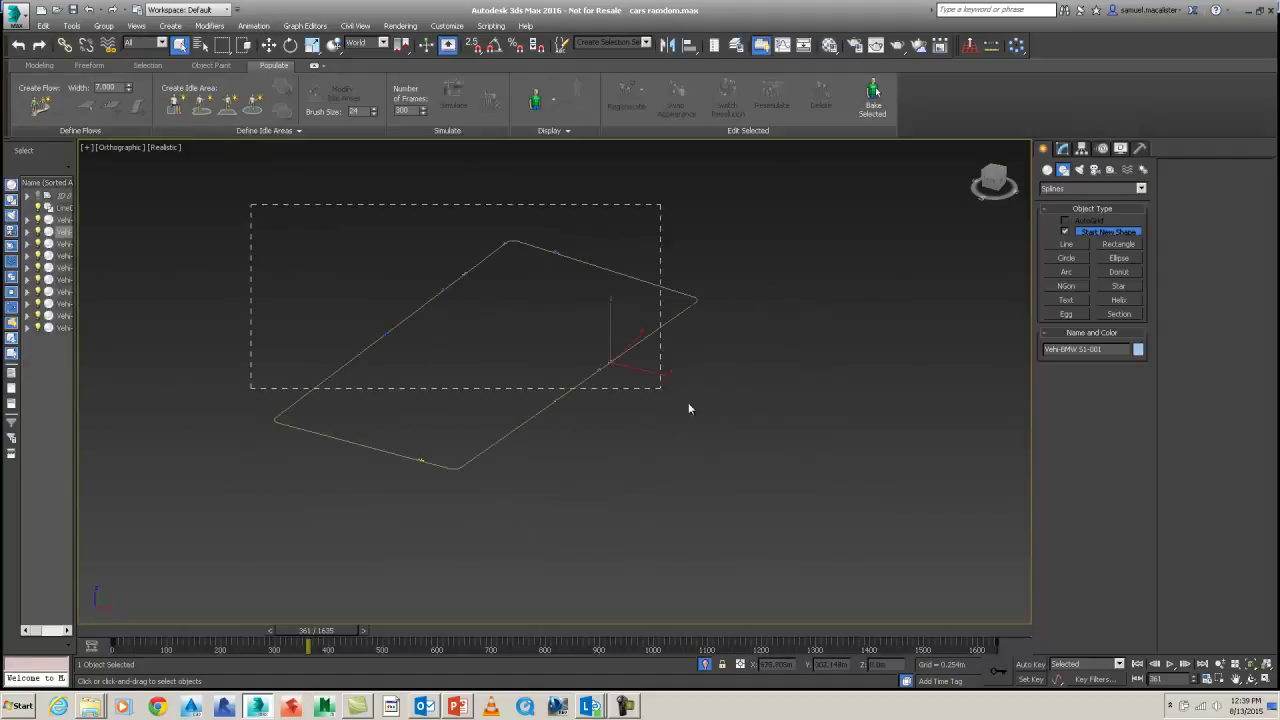
drag(809, 589, 809, 589)
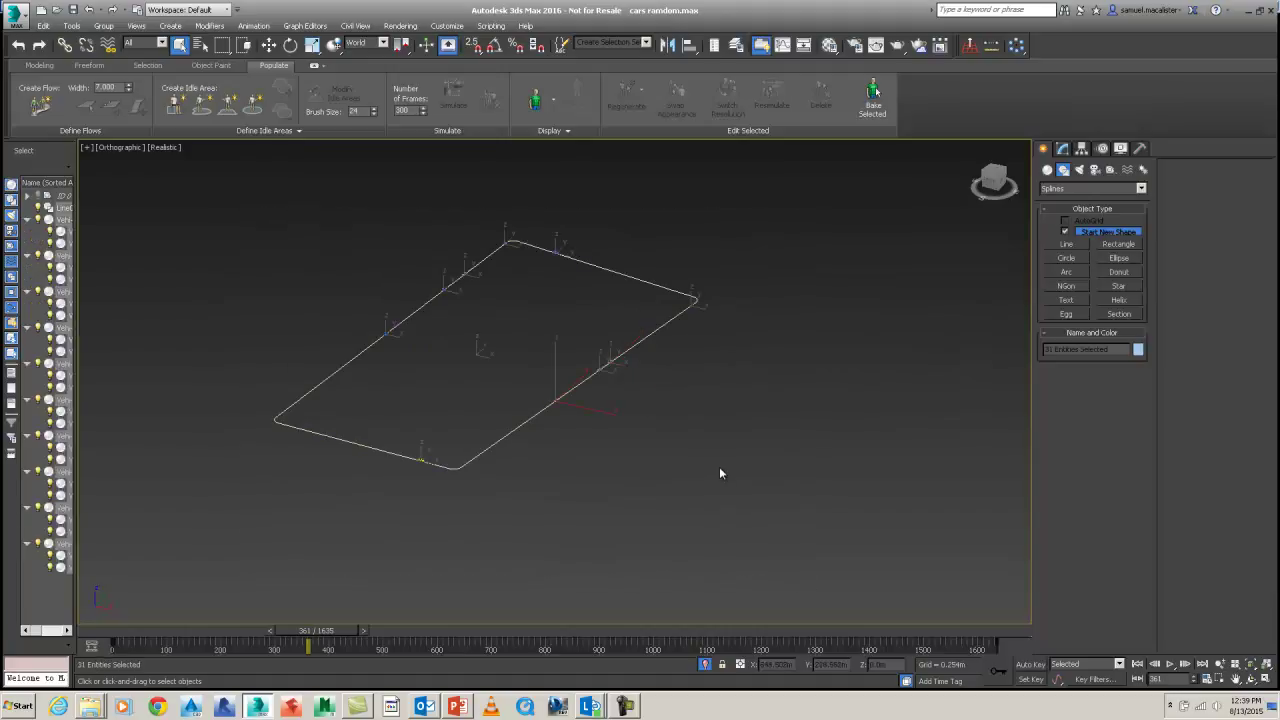
alt+click(623, 273)
scroll(375, 328, up, 3)
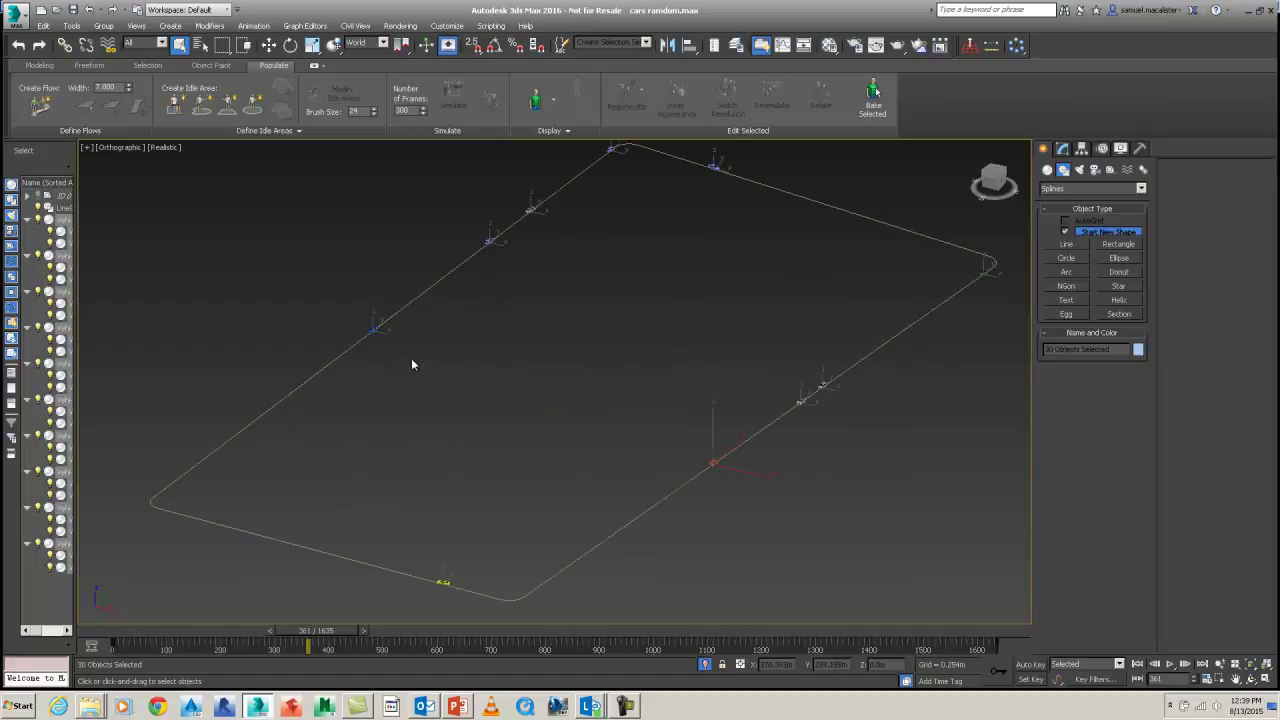
click(18, 14)
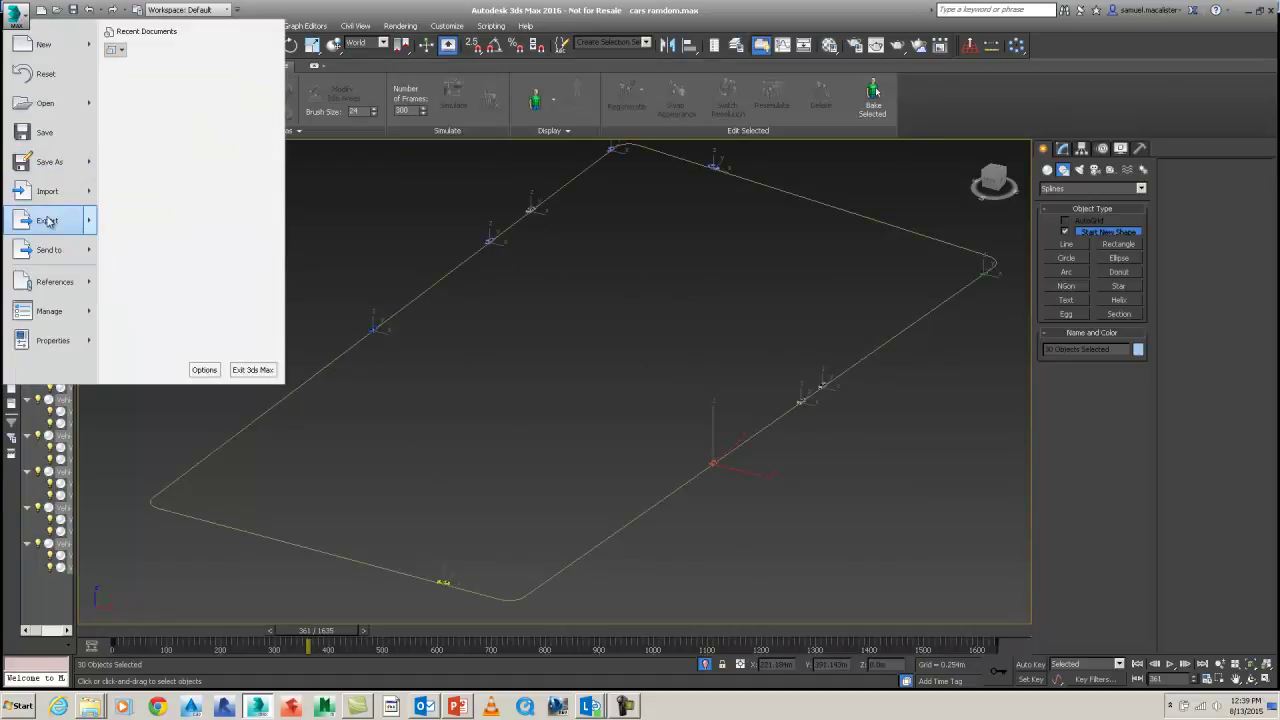
Start Export Selected with Autodesk Collada (*.DAE) as the file format.
click(141, 128)
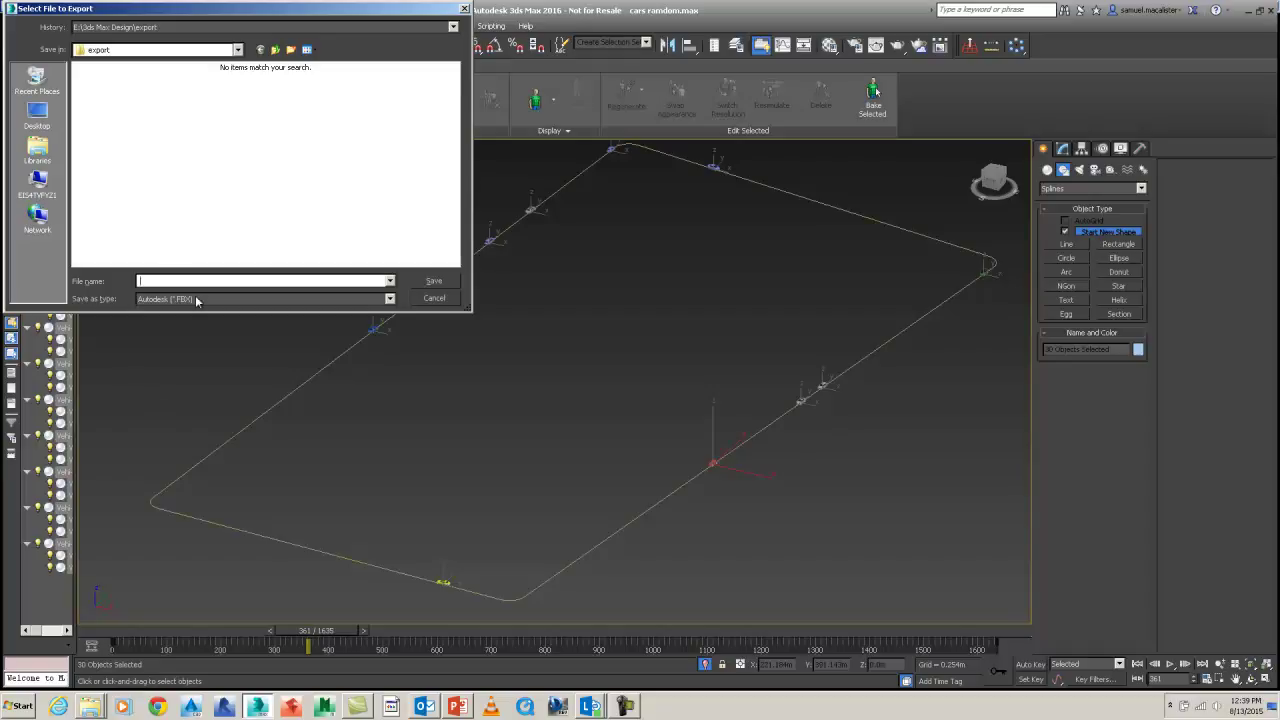
click(164, 302)
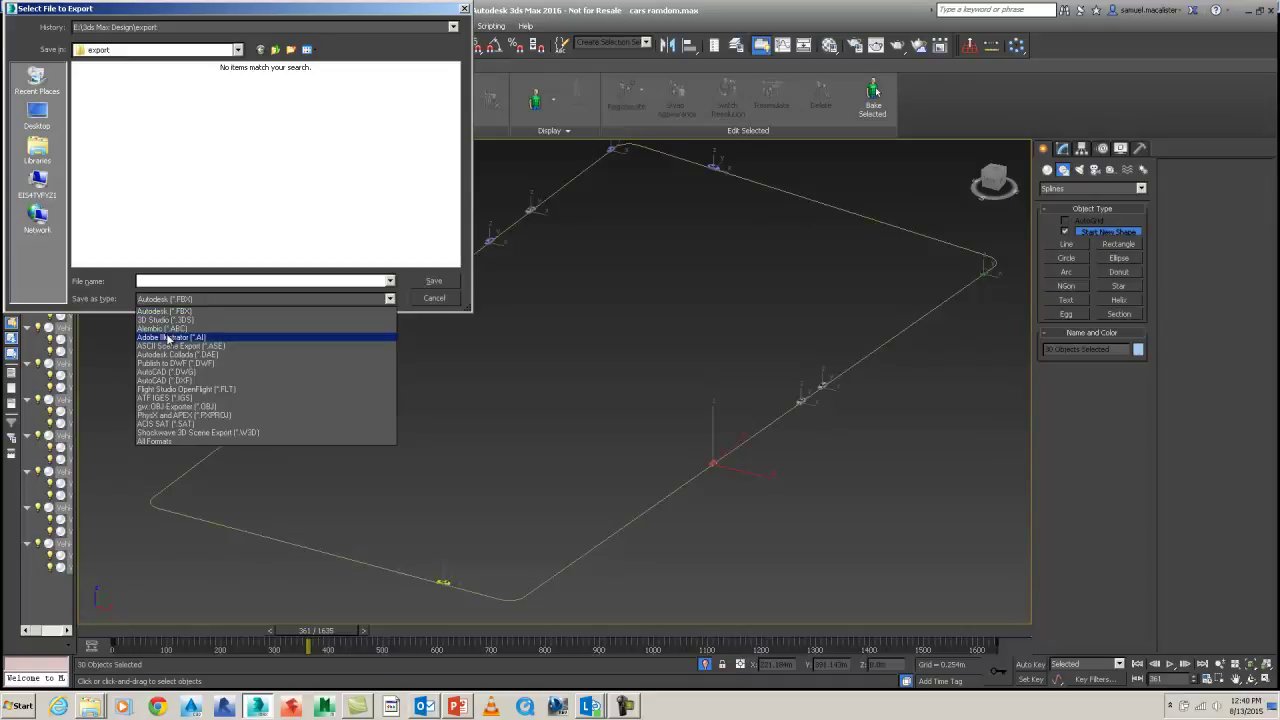
click(173, 355)
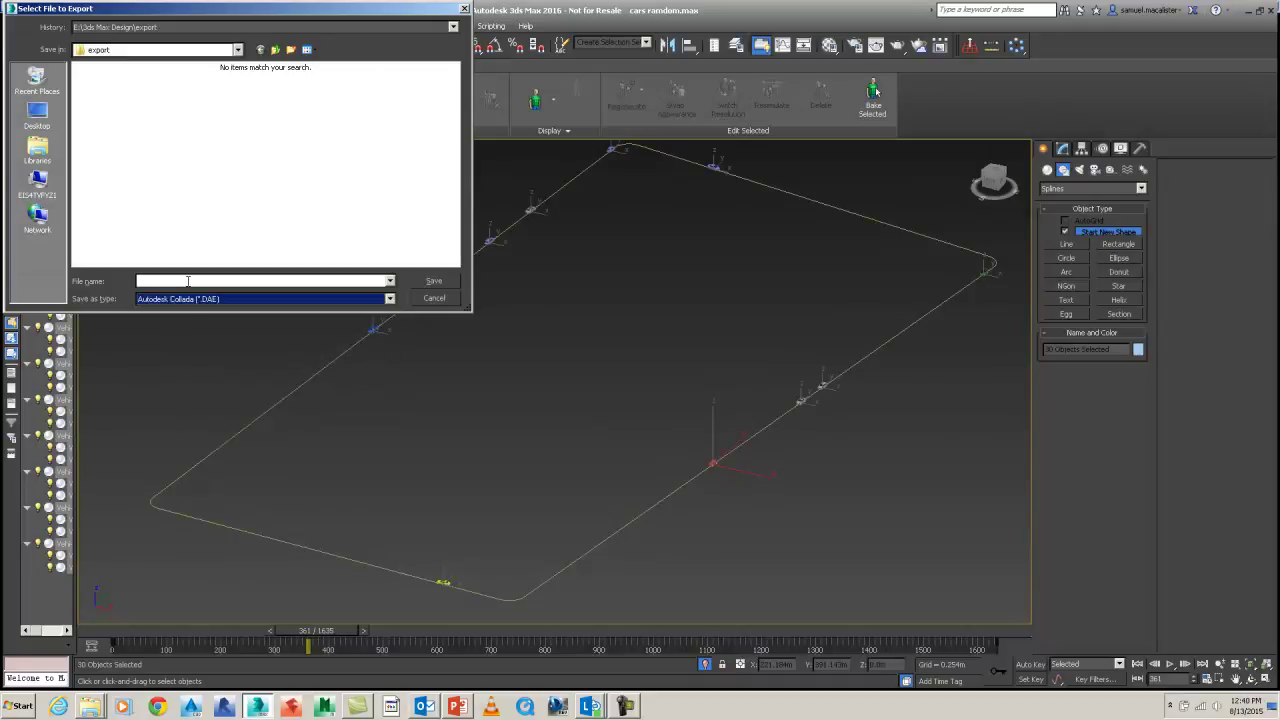
Browse to the AU videos\Analysis folder and name the file 'civil view cars'.
click(180, 27)
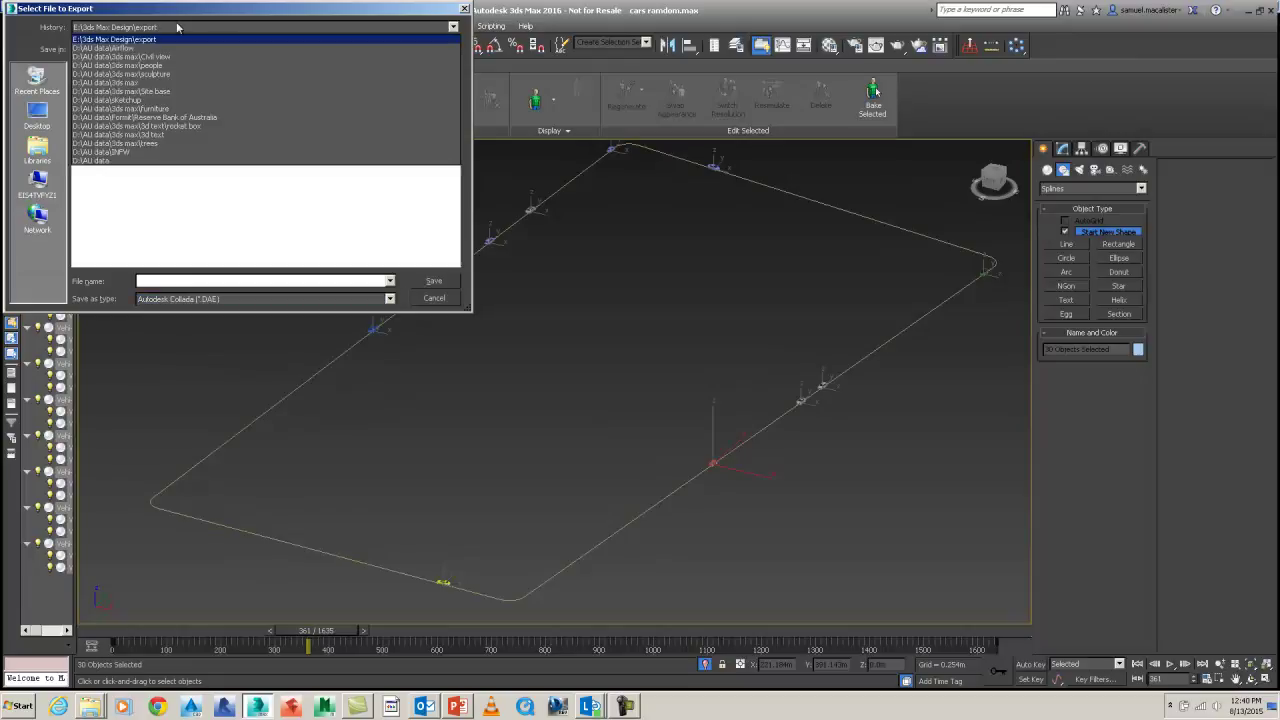
click(147, 48)
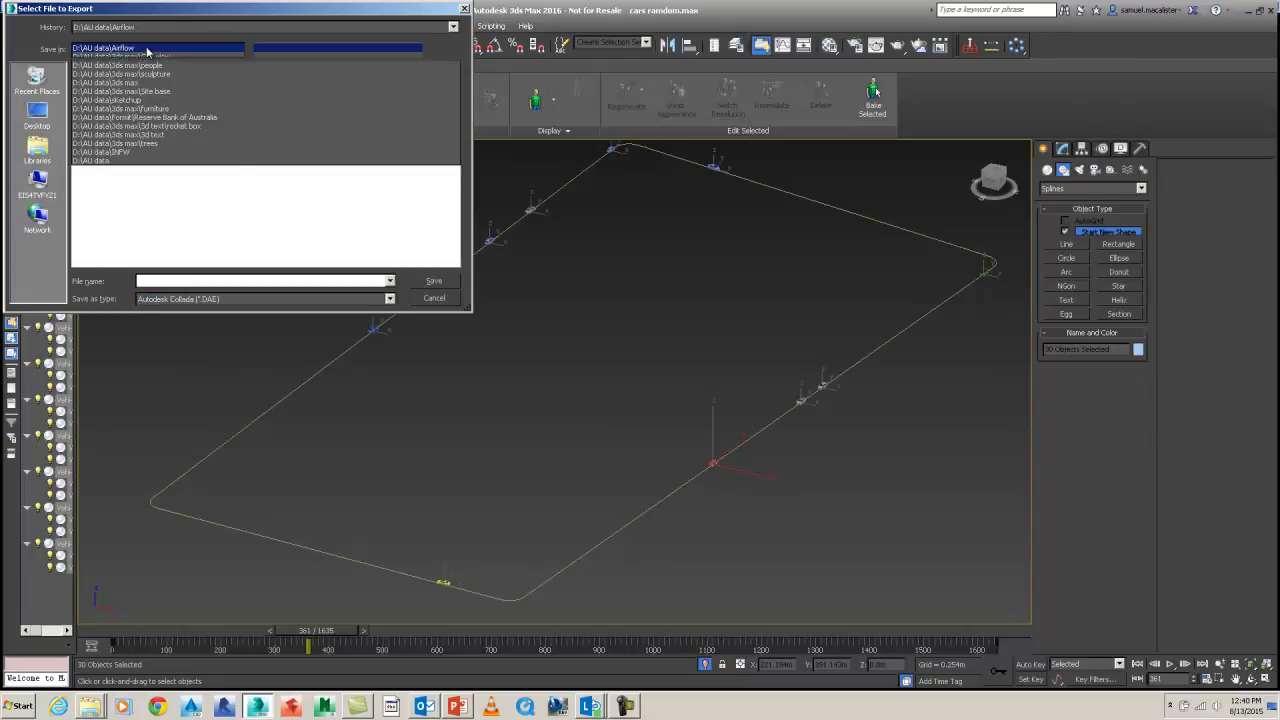
click(276, 49)
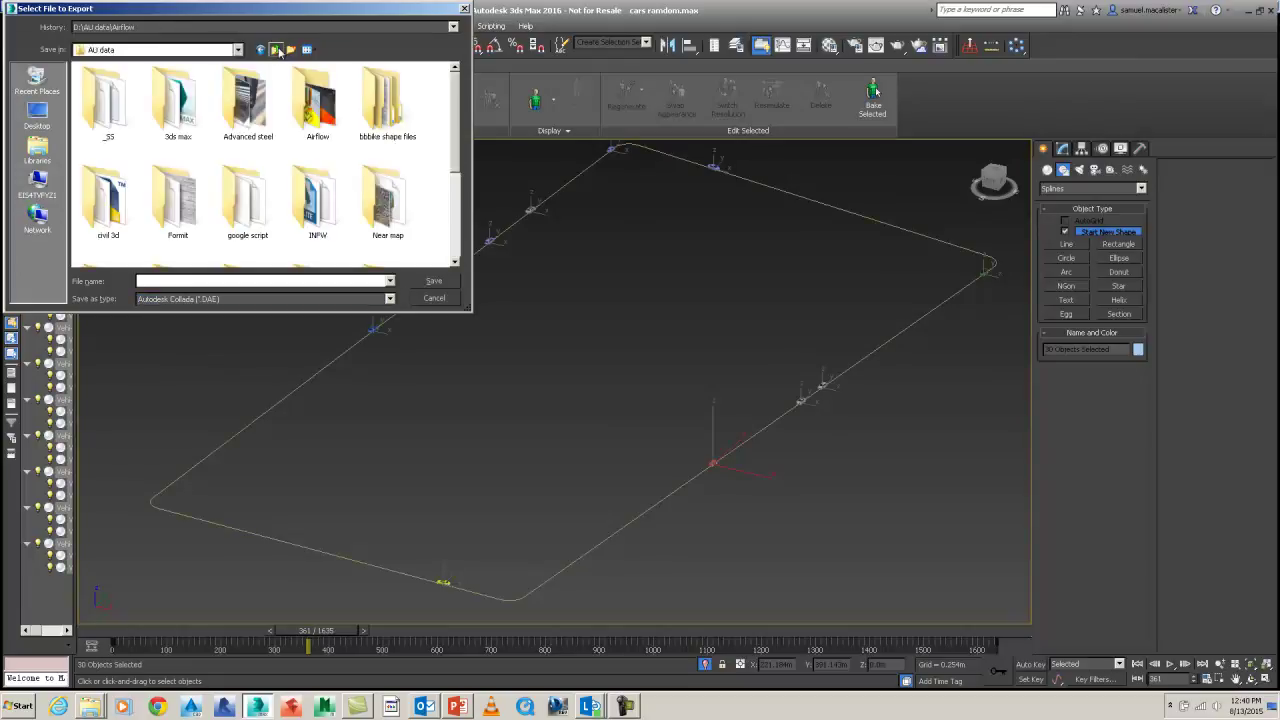
click(278, 48)
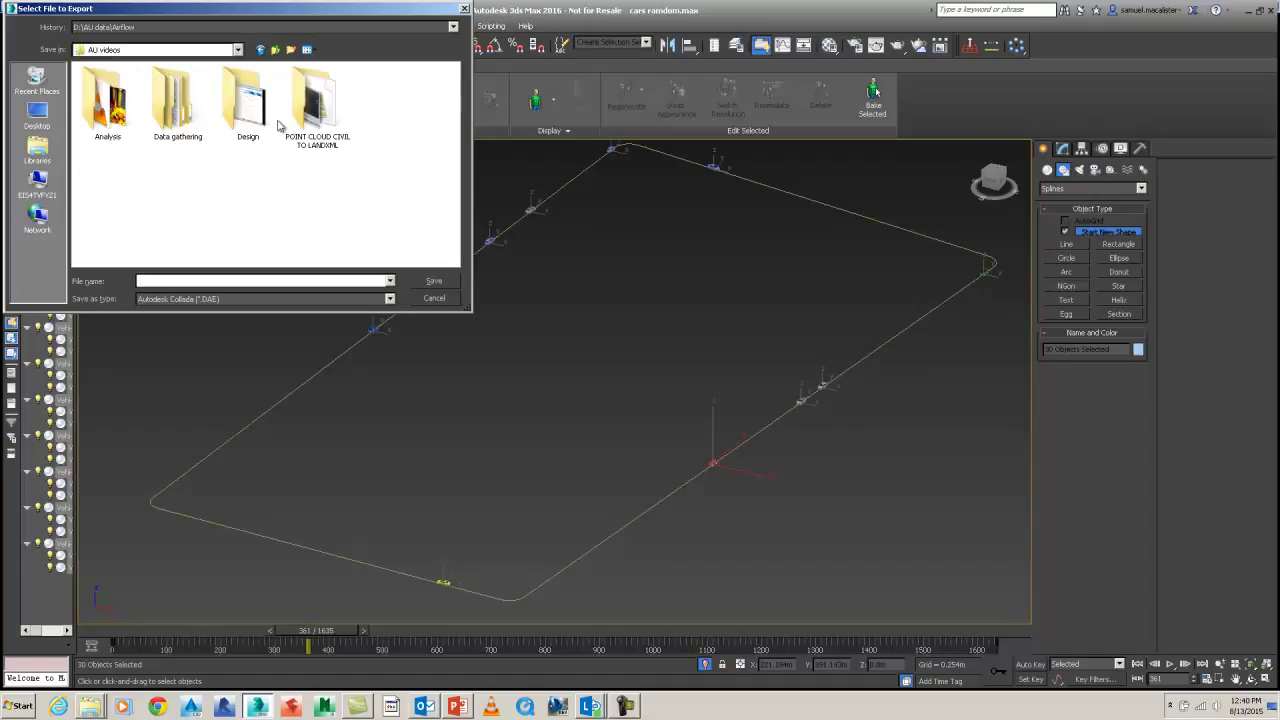
double_click(118, 110)
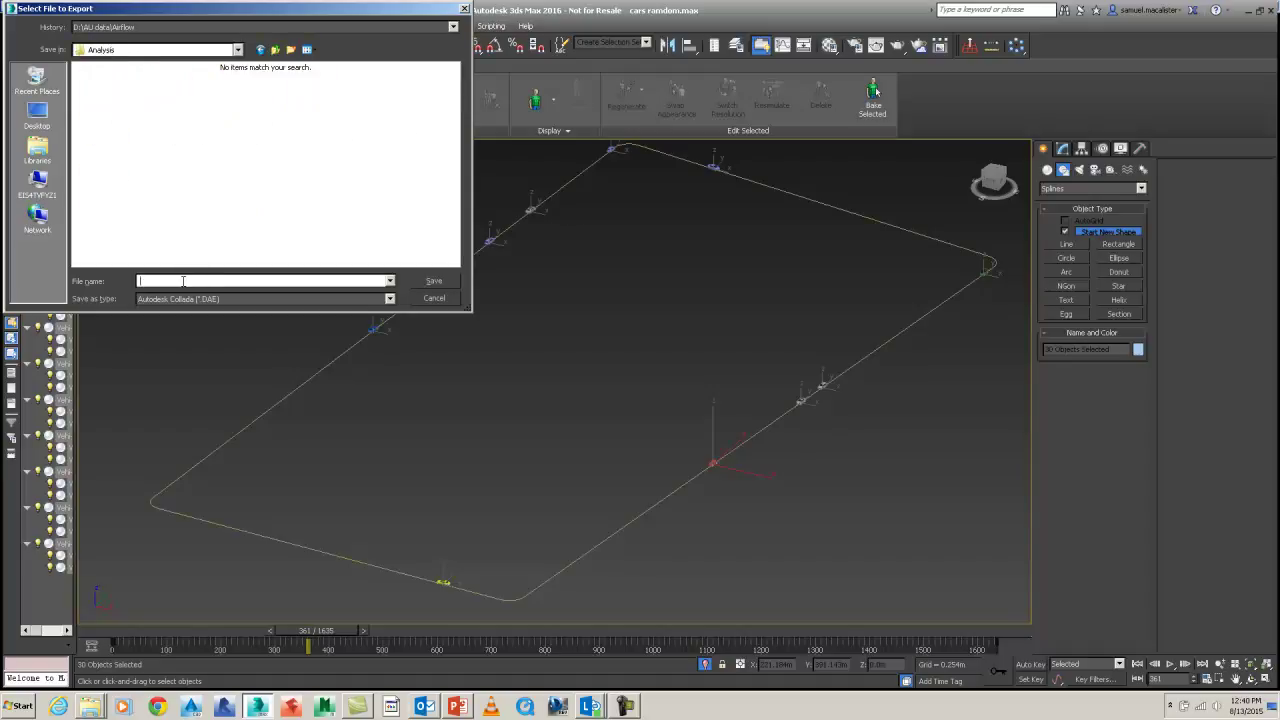
text(avi)
text(l view cars)
Save the export, keep the Autodesk Media & Entertainment preset, and confirm the options with OK.
click(453, 283)
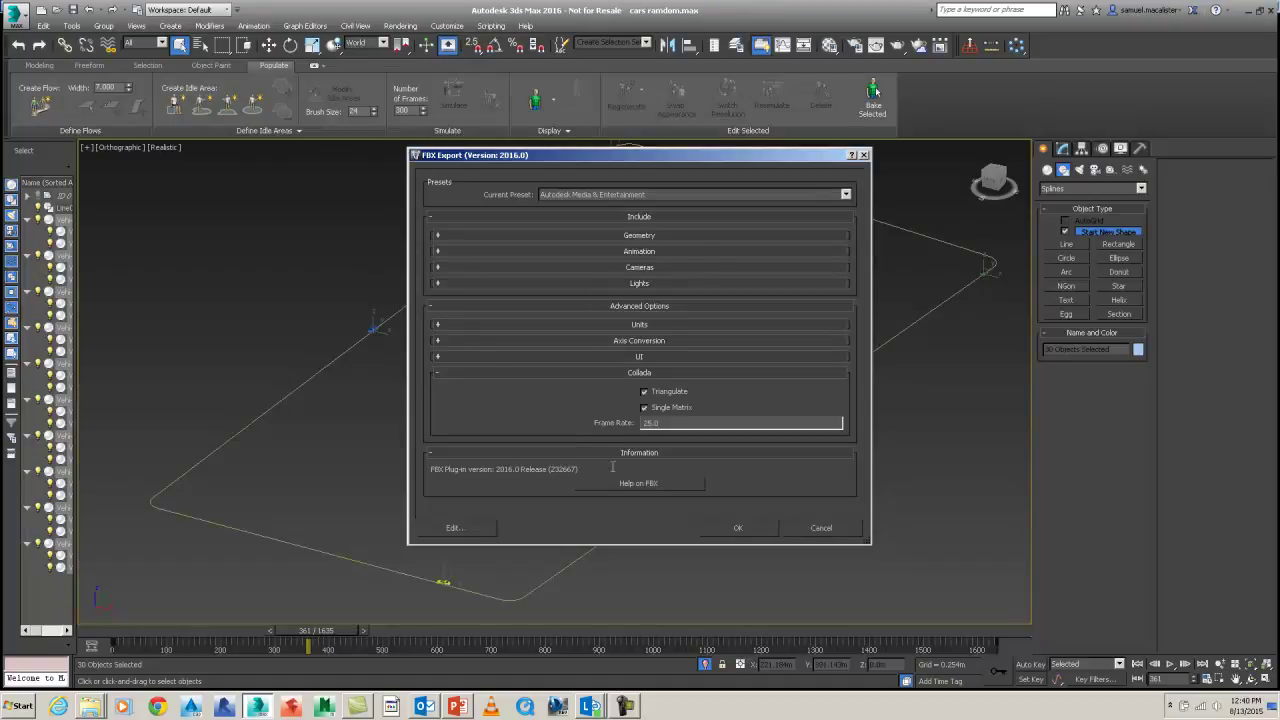
drag(600, 155, 480, 135)
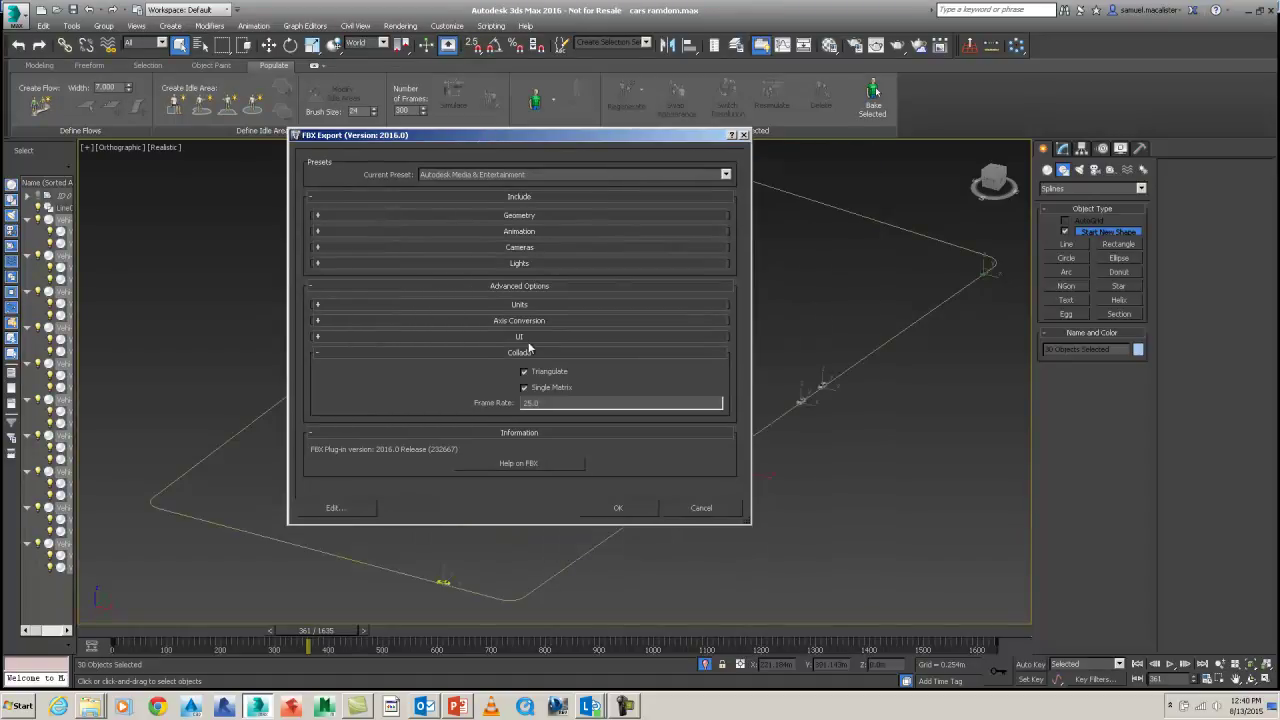
click(520, 216)
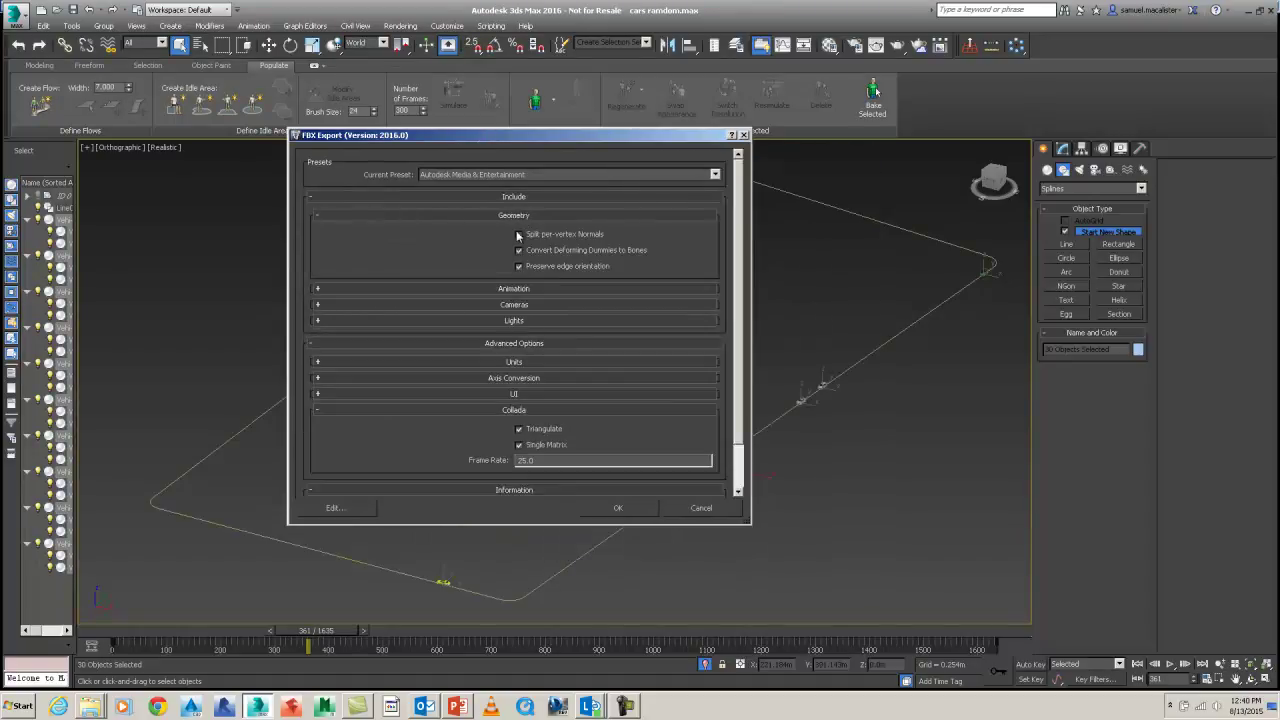
click(500, 216)
click(476, 174)
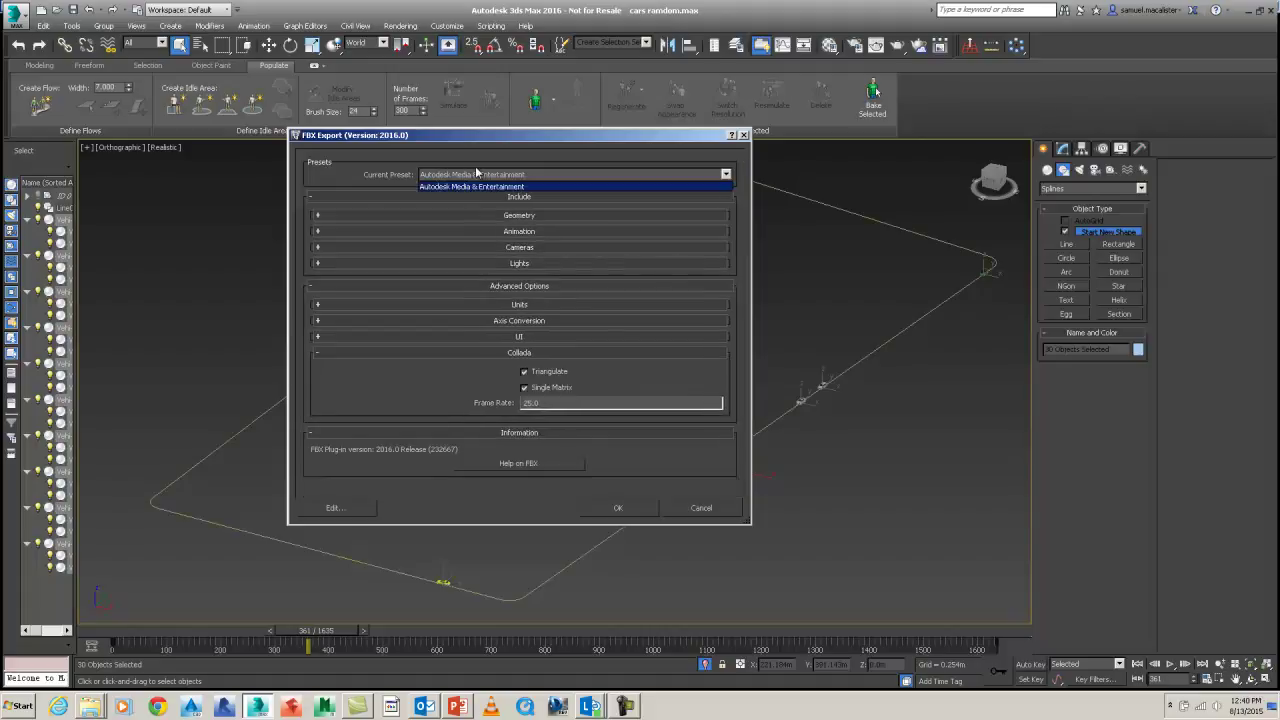
click(476, 184)
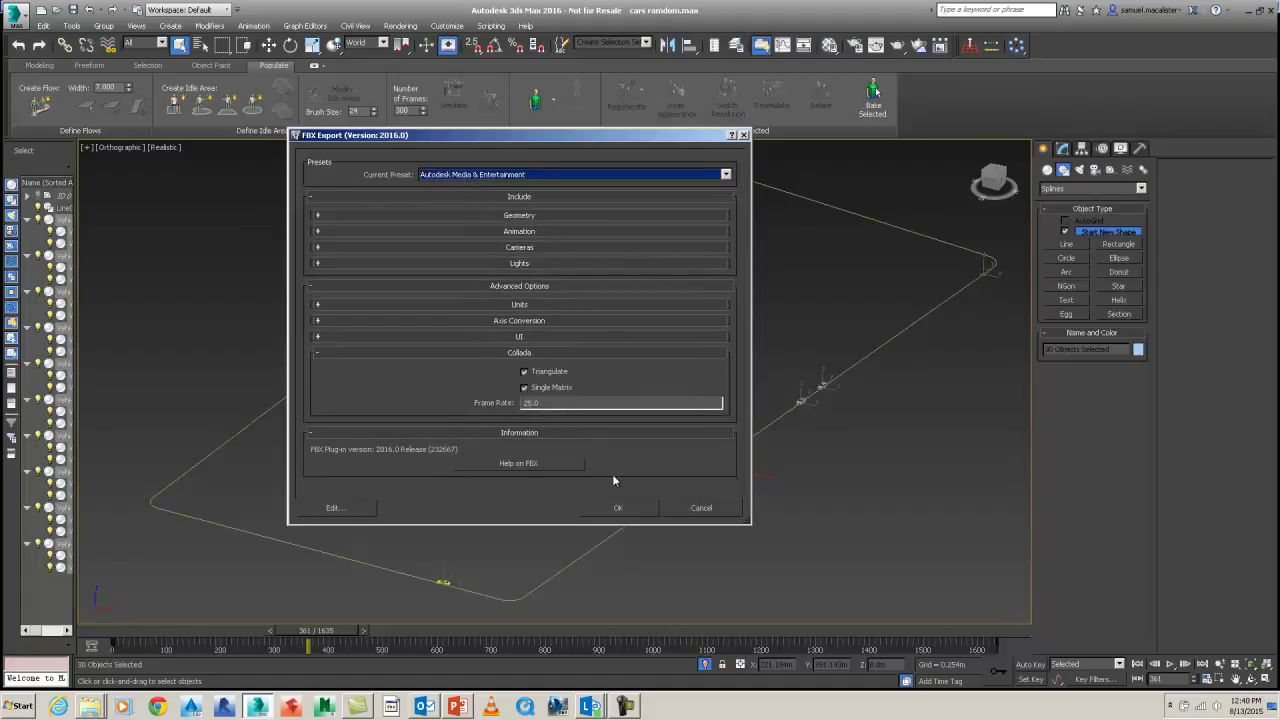
click(618, 509)
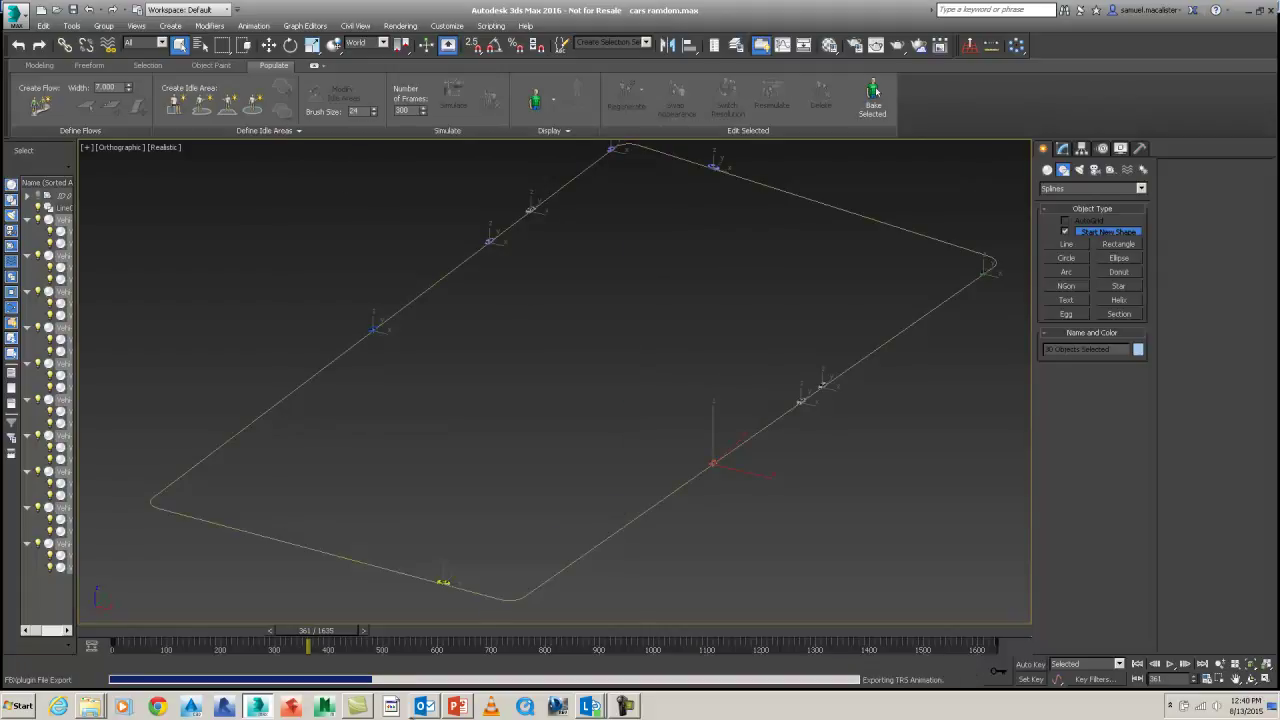